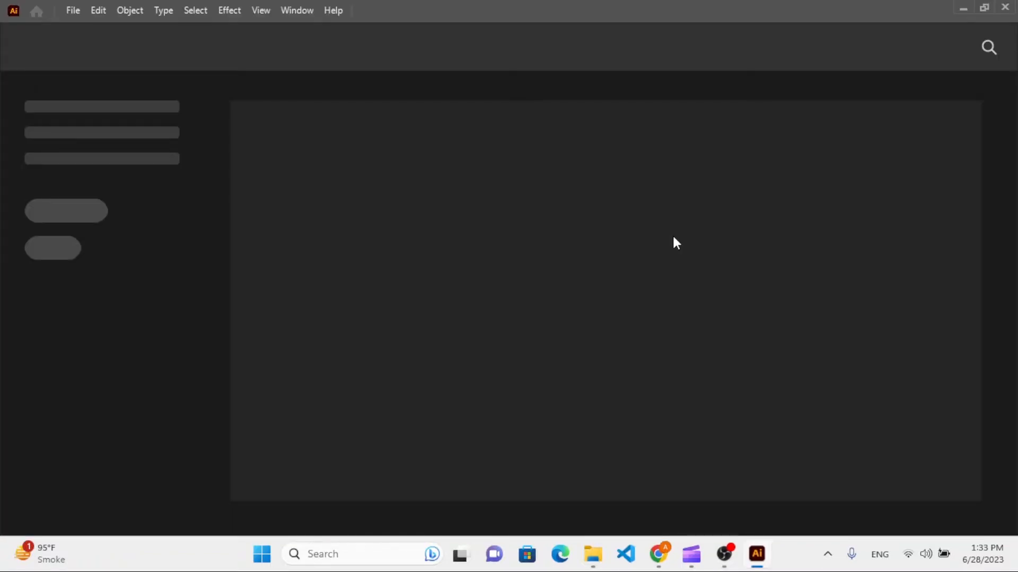
Step: Create a new 1080 x 1080 px document with one artboard
{"action": "left_click", "coordinate": [865, 259]}
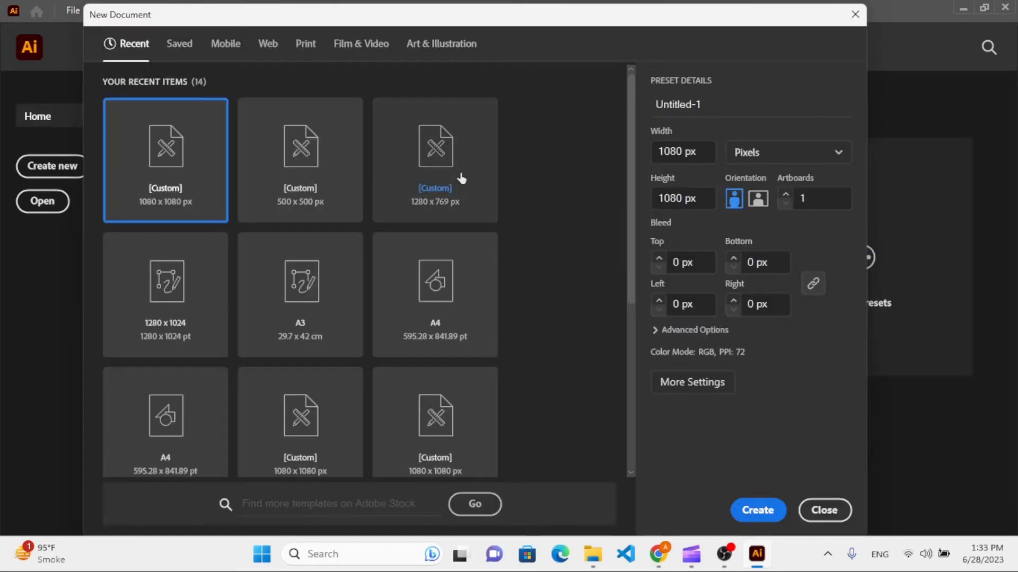
{"action": "left_click_drag", "start_coordinate": [696, 198], "coordinate": [681, 198]}
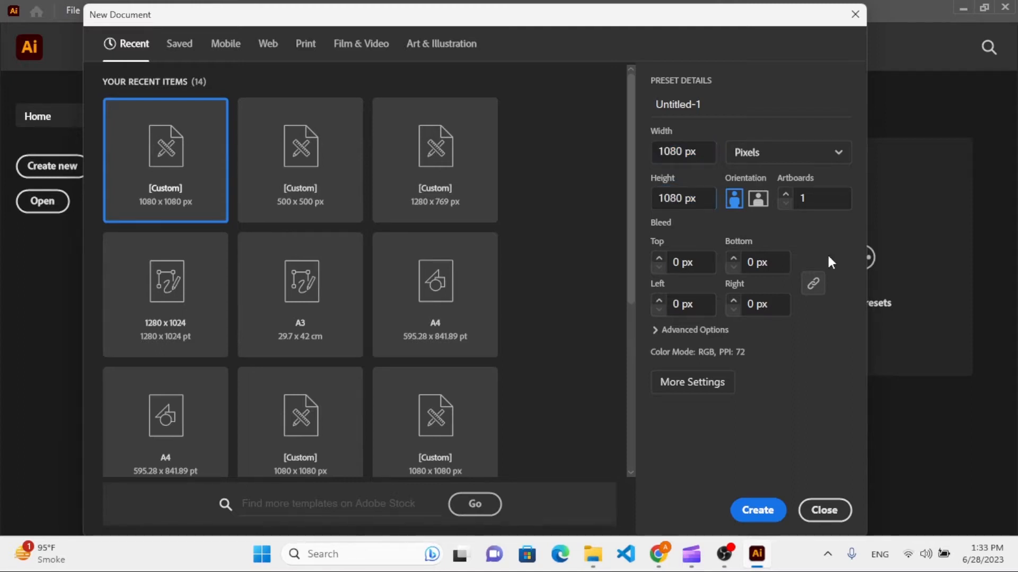
{"action": "left_click", "coordinate": [781, 502]}
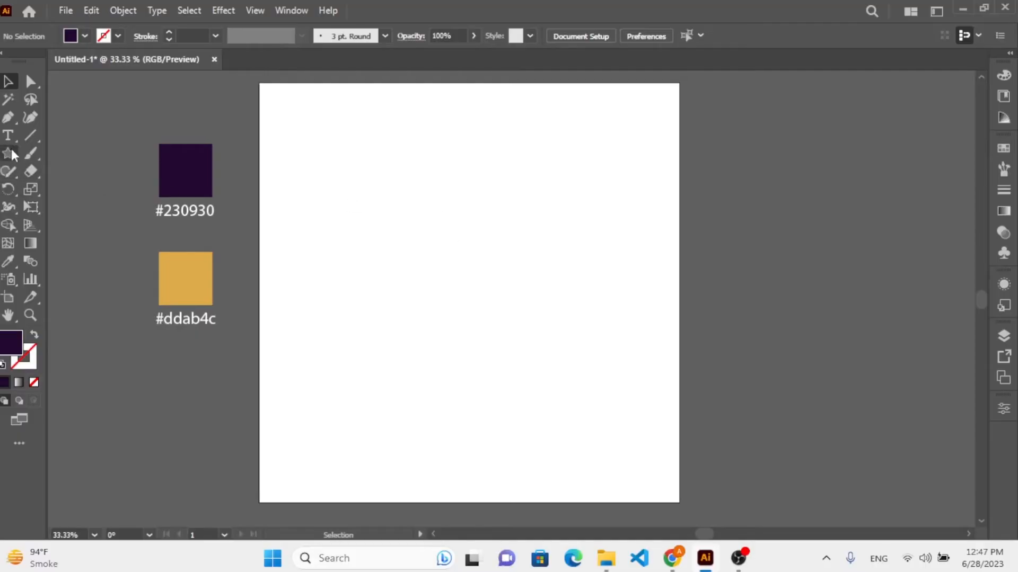
Step: Draw a 1080 x 1080 px rectangle with the dark purple #230930 fill
{"action": "left_click", "coordinate": [12, 171]}
{"action": "left_click", "coordinate": [14, 154]}
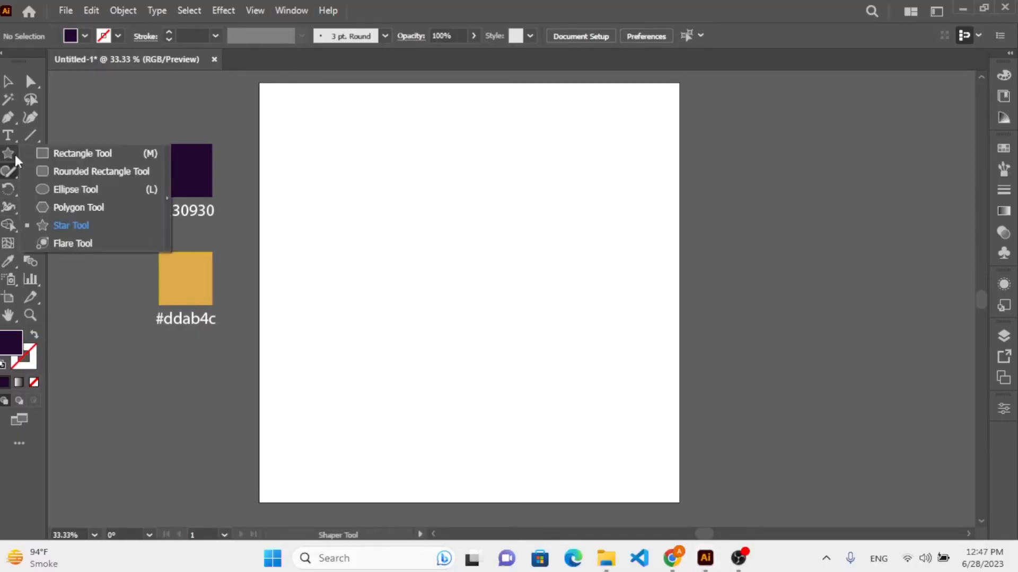
{"action": "left_click", "coordinate": [80, 153]}
{"action": "left_click", "coordinate": [366, 190]}
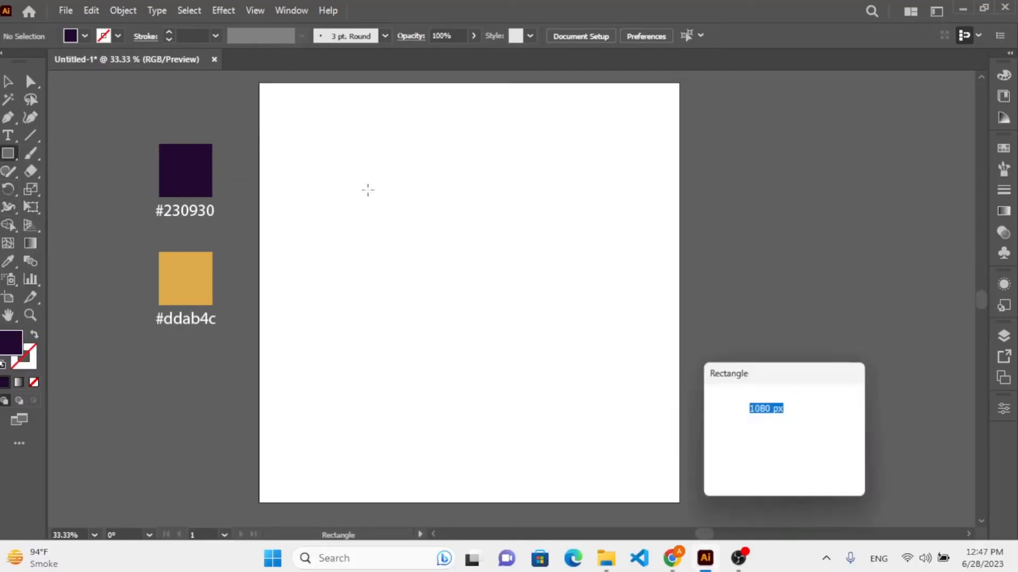
{"action": "key", "text": "Tab"}
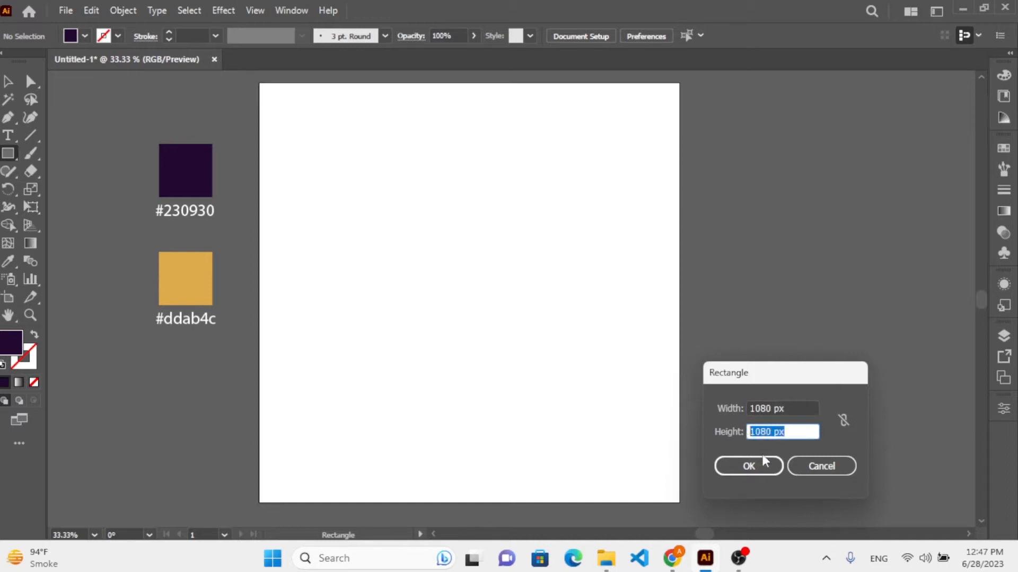
{"action": "left_click", "coordinate": [766, 465]}
Step: Position the dark purple rectangle so that it exactly covers the artboard, and deselect it
{"action": "left_click", "coordinate": [12, 84]}
{"action": "left_click_drag", "start_coordinate": [590, 322], "coordinate": [483, 214]}
{"action": "left_click", "coordinate": [8, 261]}
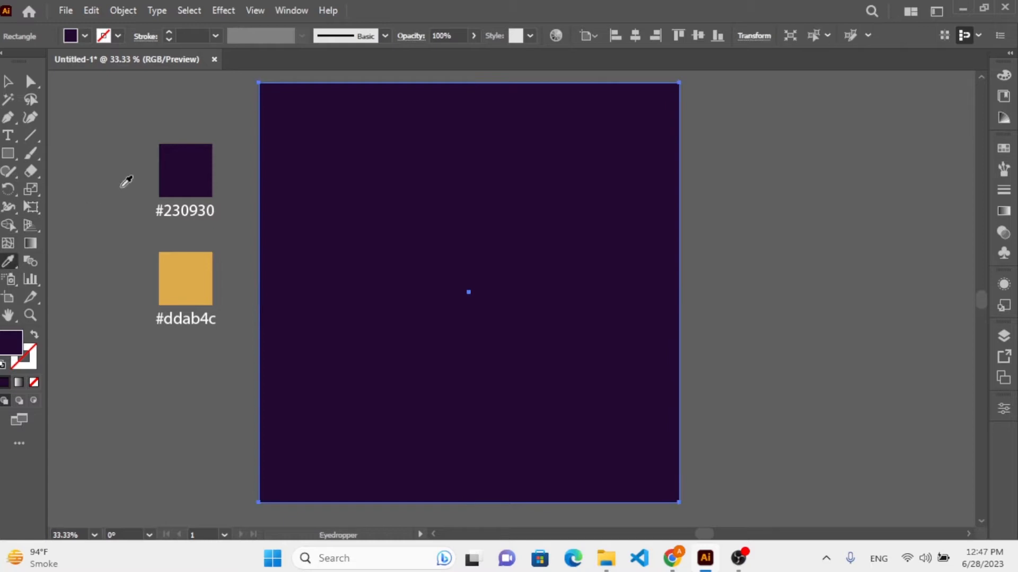
{"action": "left_click", "coordinate": [10, 84]}
{"action": "left_click", "coordinate": [148, 170]}
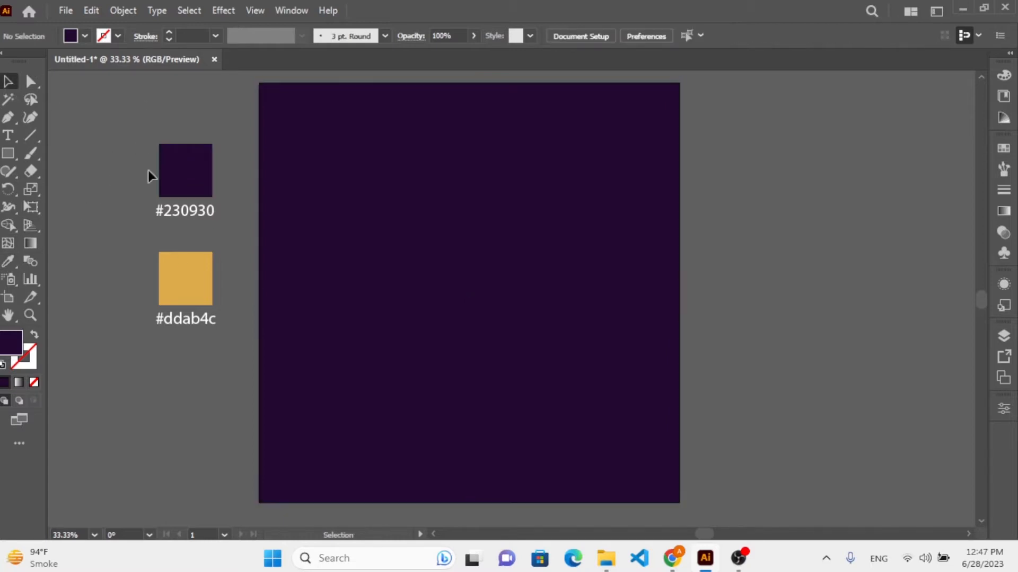
Step: Place the mosque skyline image b25762acef5c3c78f50accab5fa786f4.png from the png folder beside the artboard and embed it
{"action": "left_click", "coordinate": [617, 559]}
{"action": "left_click", "coordinate": [35, 314]}
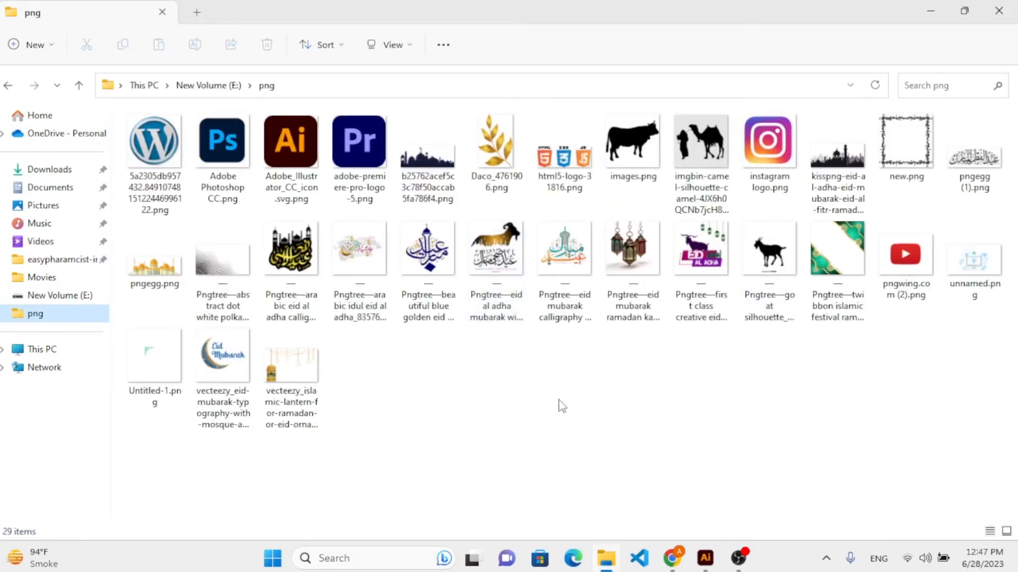
{"action": "left_click_drag", "start_coordinate": [427, 159], "coordinate": [880, 350]}
{"action": "left_click", "coordinate": [287, 36]}
{"action": "scroll", "coordinate": [573, 191], "scroll_direction": "right", "scroll_amount": 5}
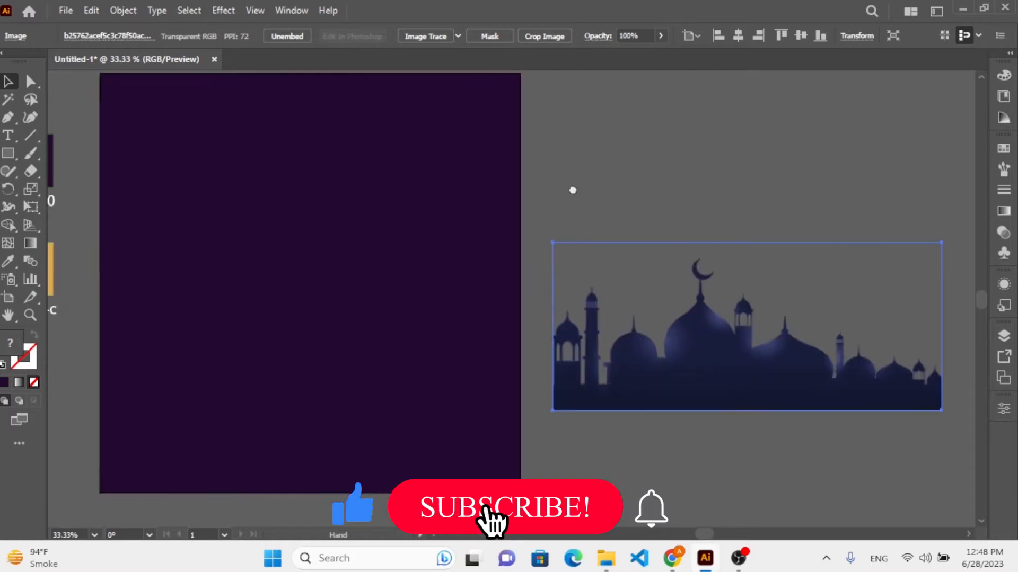
Step: Convert the mosque skyline image into separate vector paths with Image Trace, Expand and Ungroup
{"action": "left_click", "coordinate": [446, 37]}
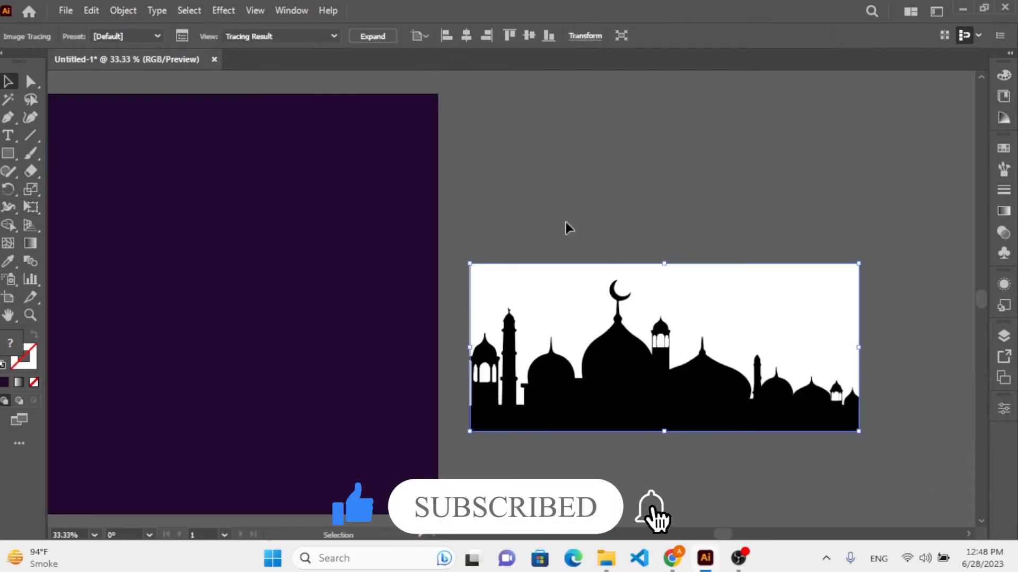
{"action": "left_click", "coordinate": [385, 37]}
{"action": "right_click", "coordinate": [584, 266]}
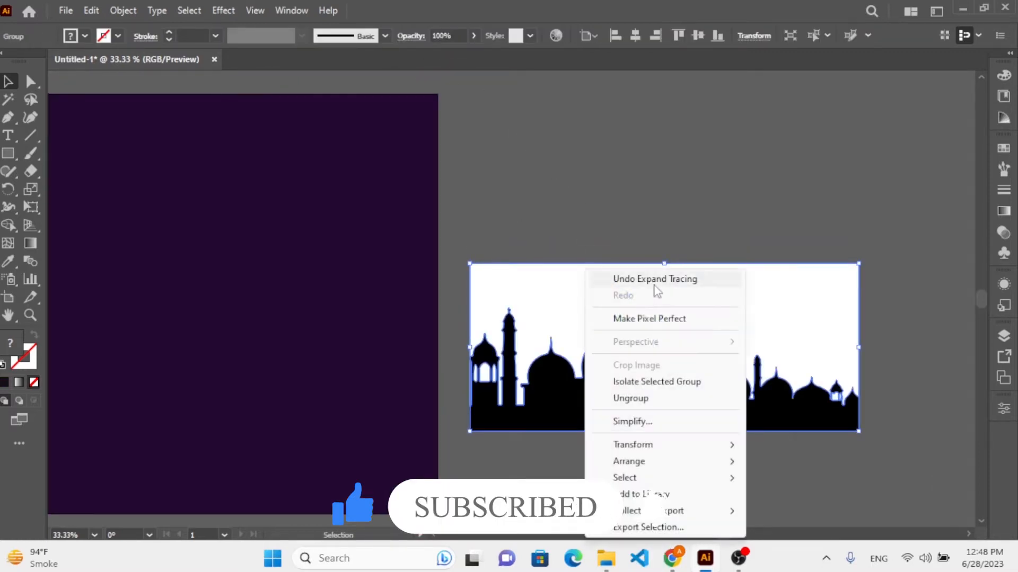
{"action": "left_click", "coordinate": [641, 399]}
Step: Delete the white background and the leftover white pieces of the tracing, keeping only the black mosque skyline
{"action": "left_click", "coordinate": [570, 233]}
{"action": "left_click", "coordinate": [574, 276]}
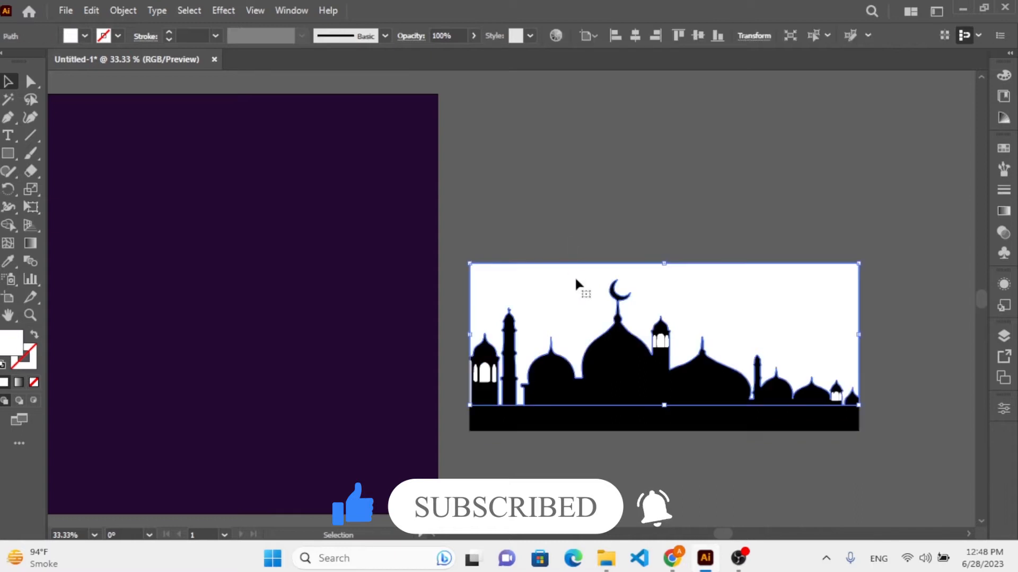
{"action": "key", "text": "Delete"}
{"action": "left_click_drag", "start_coordinate": [606, 387], "coordinate": [611, 246]}
{"action": "left_click_drag", "start_coordinate": [460, 322], "coordinate": [858, 430]}
{"action": "key", "text": "Delete"}
Step: Recolor the mosque skyline with the gold #ddab4c sampled from the swatch beside the artboard
{"action": "scroll", "coordinate": [844, 393], "scroll_direction": "down", "scroll_amount": 1}
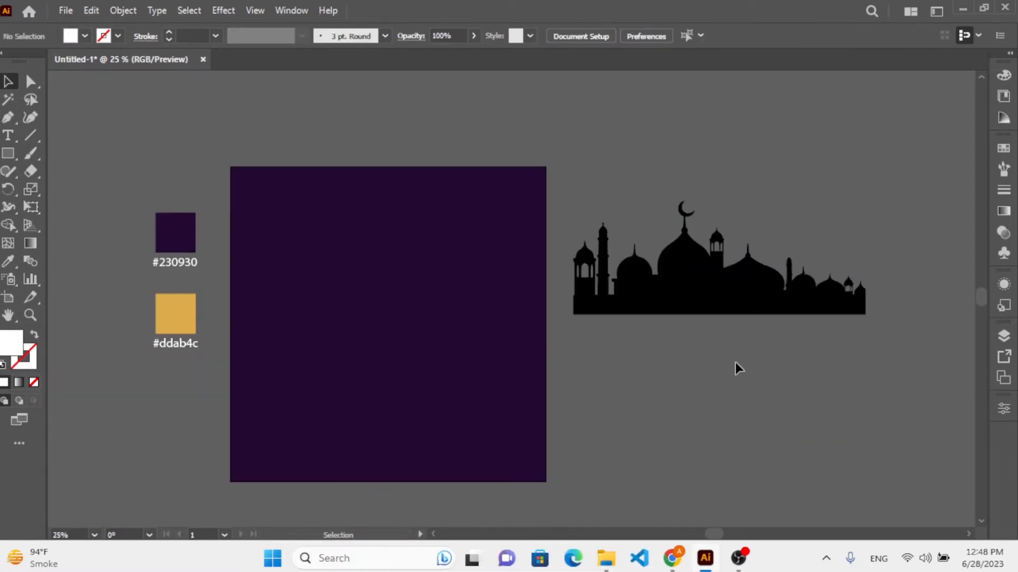
{"action": "key", "text": "i"}
{"action": "left_click", "coordinate": [175, 312]}
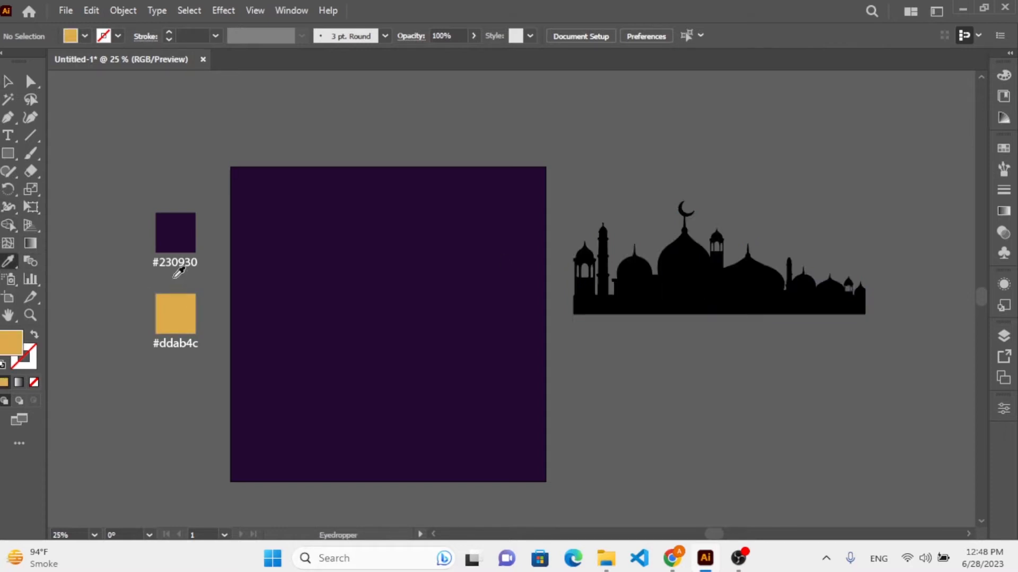
{"action": "key", "text": "v"}
{"action": "left_click", "coordinate": [684, 265]}
{"action": "left_click", "coordinate": [8, 261]}
{"action": "left_click", "coordinate": [174, 313]}
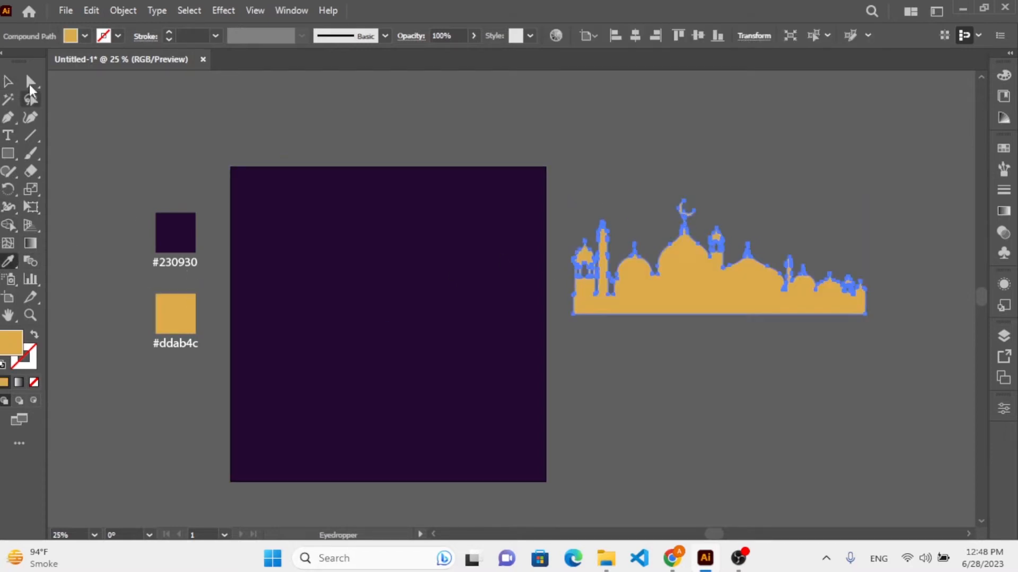
Step: Move the gold skyline to the artboard's bottom-left corner and enlarge it so it extends past the right edge
{"action": "key", "text": "v"}
{"action": "left_click_drag", "start_coordinate": [689, 277], "coordinate": [345, 432]}
{"action": "left_click_drag", "start_coordinate": [523, 369], "coordinate": [627, 328]}
{"action": "left_click_drag", "start_coordinate": [429, 328], "coordinate": [428, 314]}
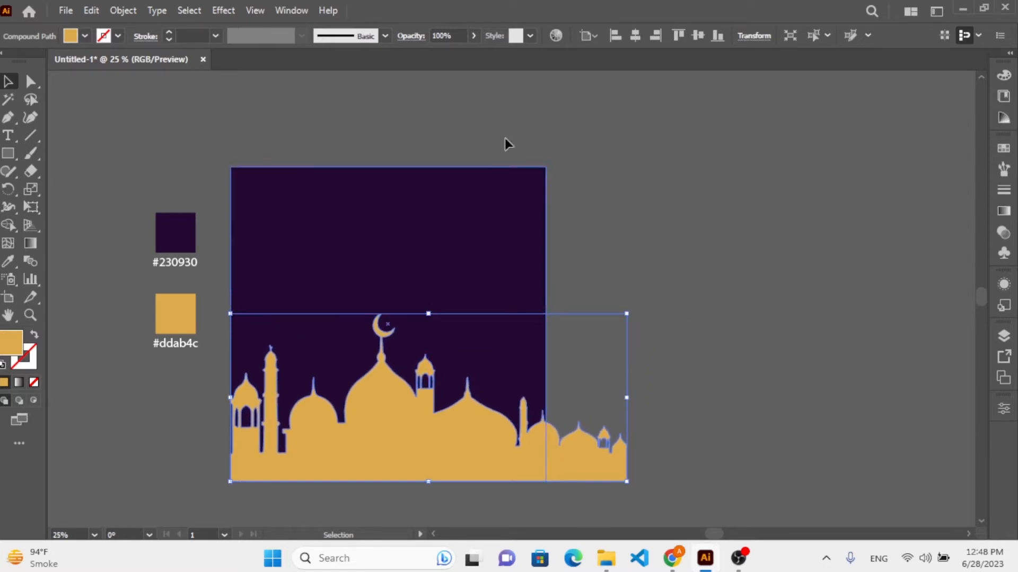
{"action": "left_click", "coordinate": [583, 284]}
Step: Remove the part of the skyline overhanging the artboard's right edge with the Shape Builder tool
{"action": "left_click_drag", "start_coordinate": [403, 124], "coordinate": [613, 431]}
{"action": "left_click", "coordinate": [18, 226]}
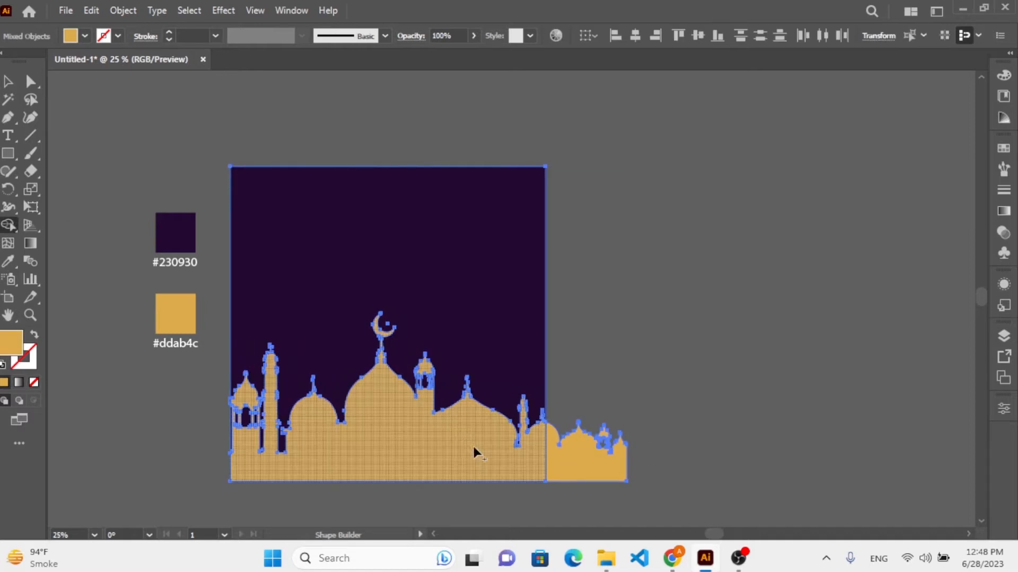
{"action": "left_click", "coordinate": [564, 457], "text": "alt"}
{"action": "left_click", "coordinate": [10, 83]}
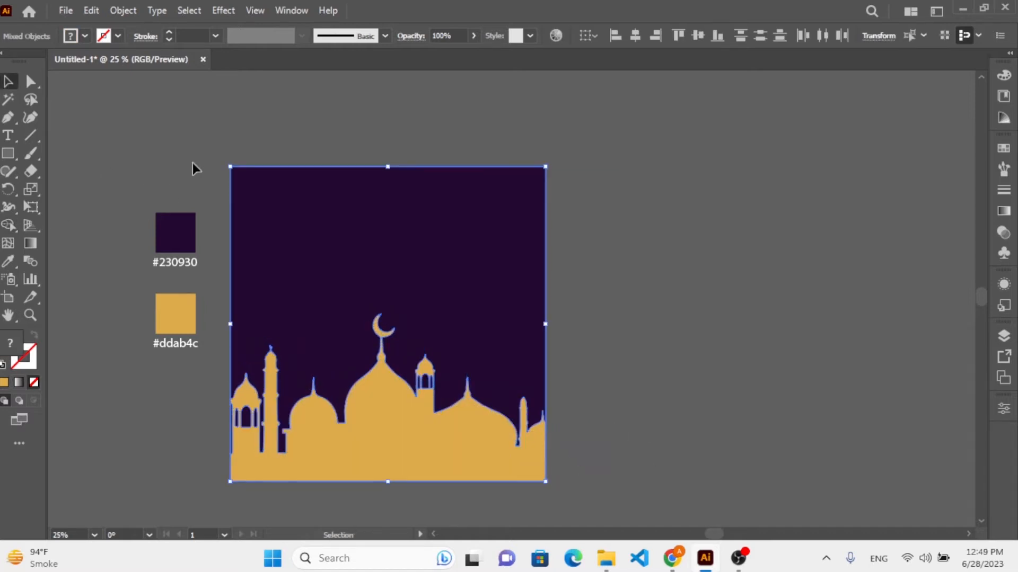
{"action": "left_click", "coordinate": [193, 163]}
Step: Place the vecteezy Islamic lantern image from the png folder in the upper-left part of the artboard
{"action": "scroll", "coordinate": [286, 300], "scroll_direction": "down", "scroll_amount": 1}
{"action": "scroll", "coordinate": [201, 312], "scroll_direction": "up", "scroll_amount": 1}
{"action": "scroll", "coordinate": [329, 325], "scroll_direction": "down", "scroll_amount": 1}
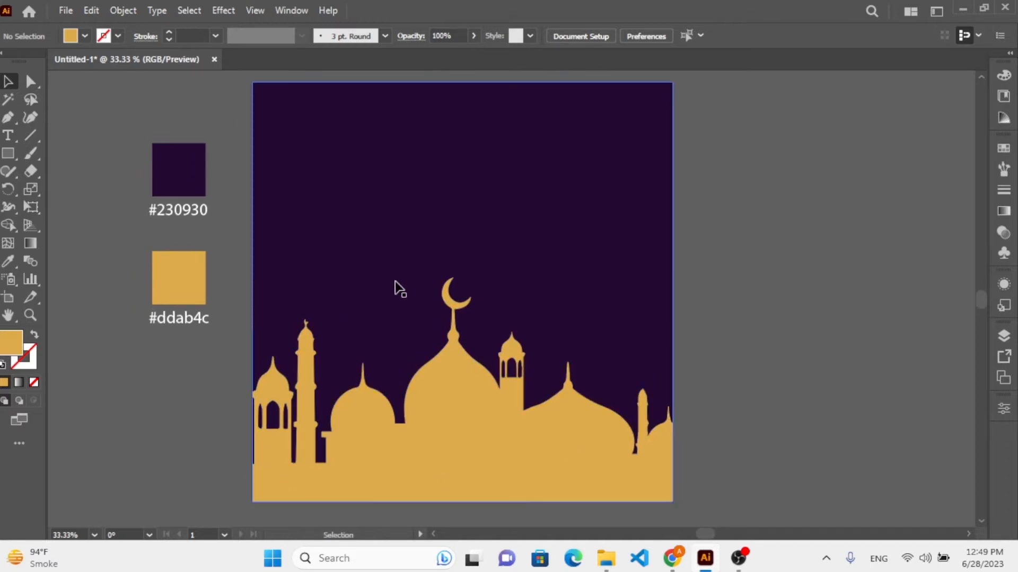
{"action": "left_click", "coordinate": [601, 479]}
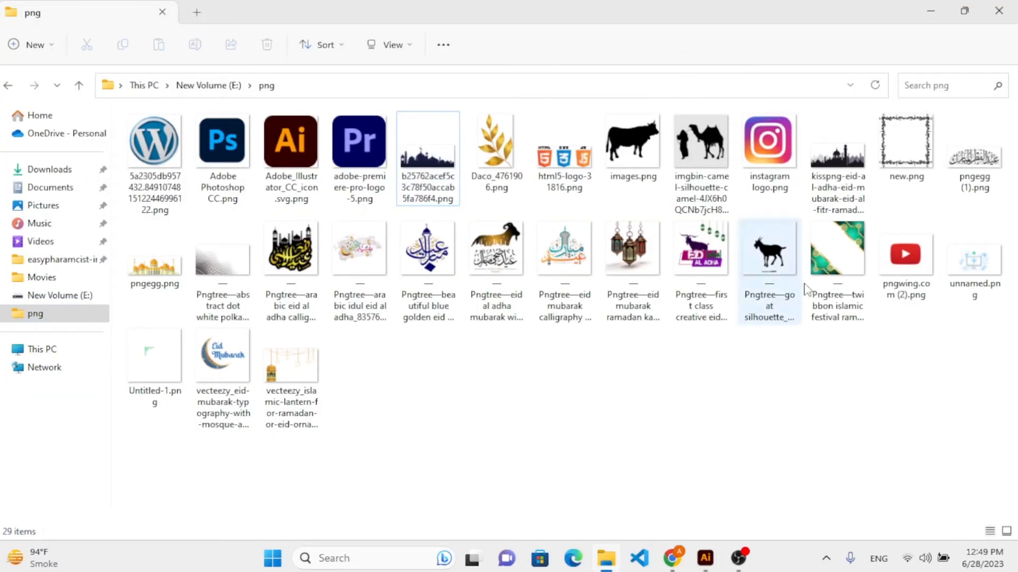
{"action": "left_click", "coordinate": [761, 299]}
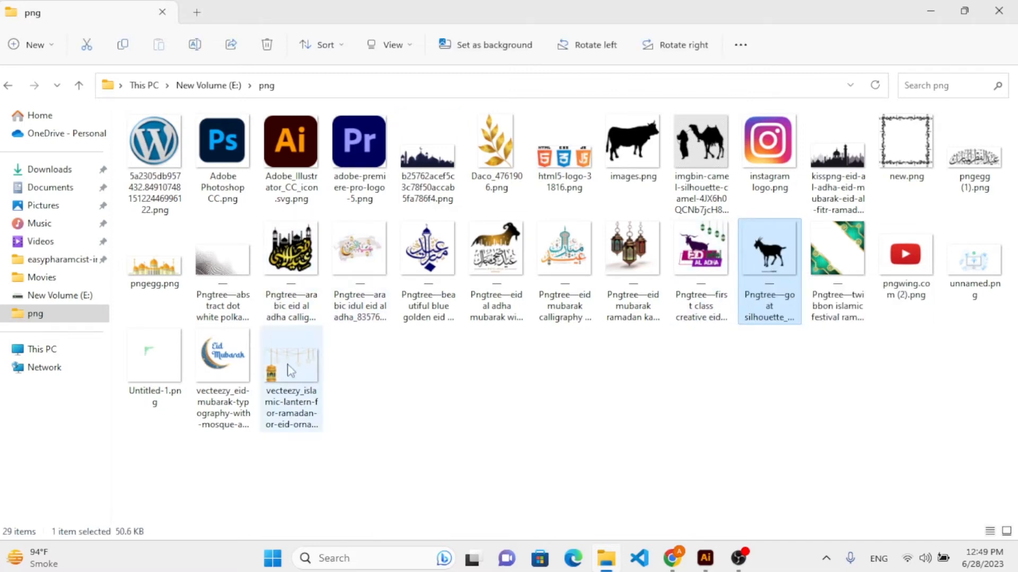
{"action": "left_click_drag", "start_coordinate": [289, 368], "coordinate": [435, 199]}
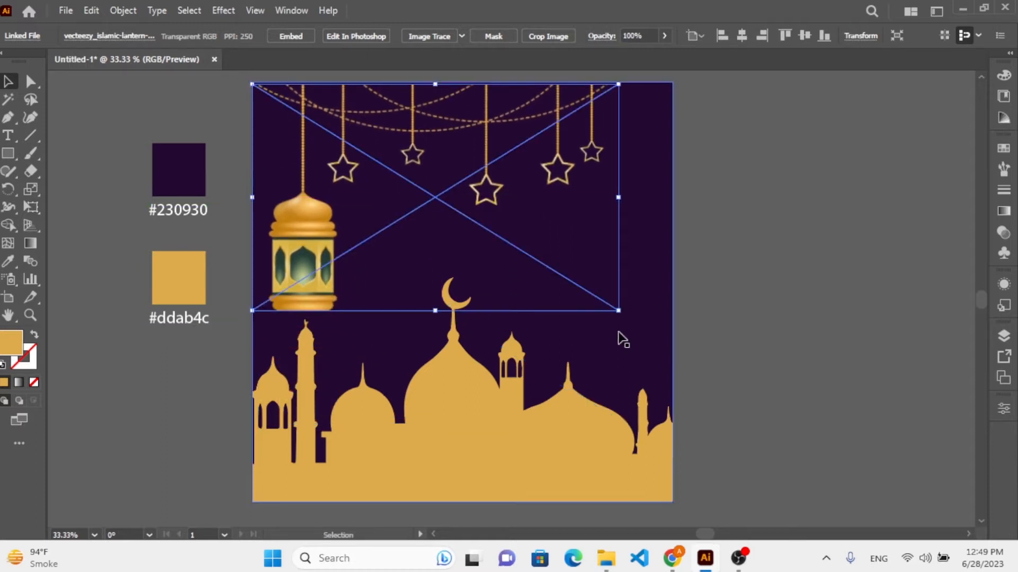
Step: Shrink the lantern image to half the artboard's width, align it to the top edge and embed it
{"action": "left_click_drag", "start_coordinate": [618, 309], "coordinate": [461, 217]}
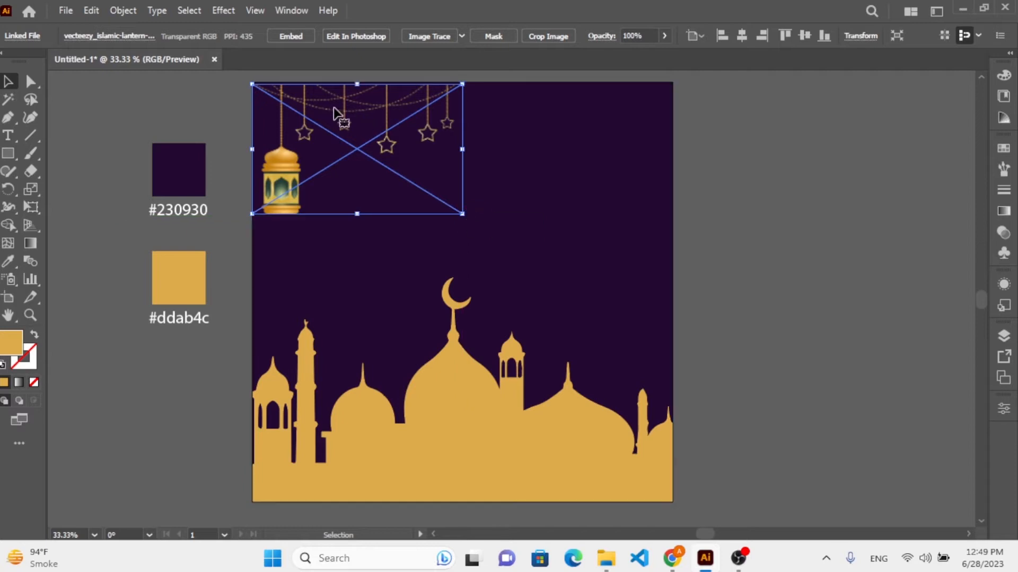
{"action": "left_click_drag", "start_coordinate": [345, 136], "coordinate": [345, 136]}
{"action": "left_click", "coordinate": [786, 37]}
{"action": "left_click", "coordinate": [290, 36]}
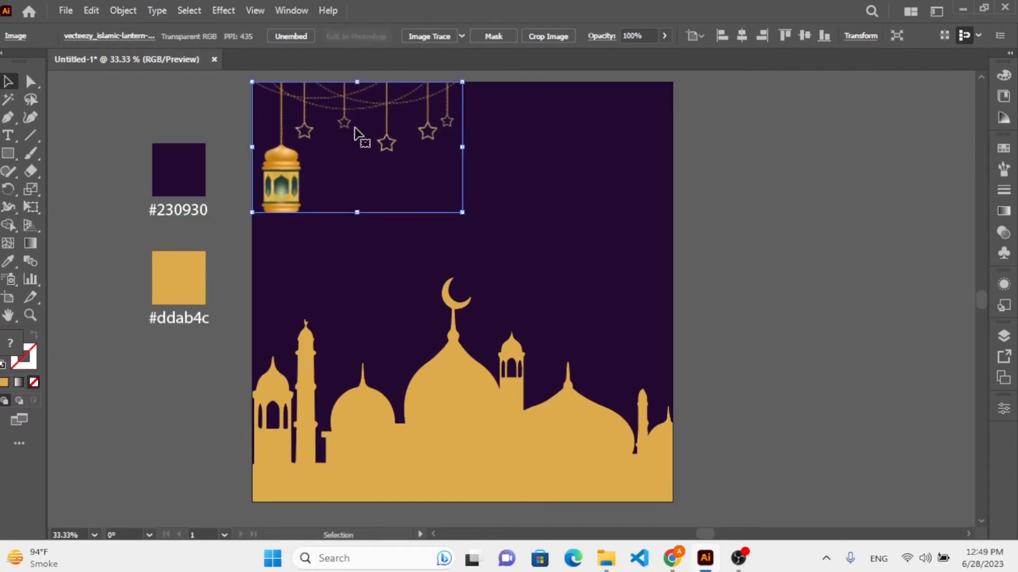
Step: Make a vertically reflected copy of the lantern image and place it against the artboard's top-right corner
{"action": "right_click", "coordinate": [353, 126]}
{"action": "mouse_move", "coordinate": [470, 250]}
{"action": "left_click", "coordinate": [577, 298]}
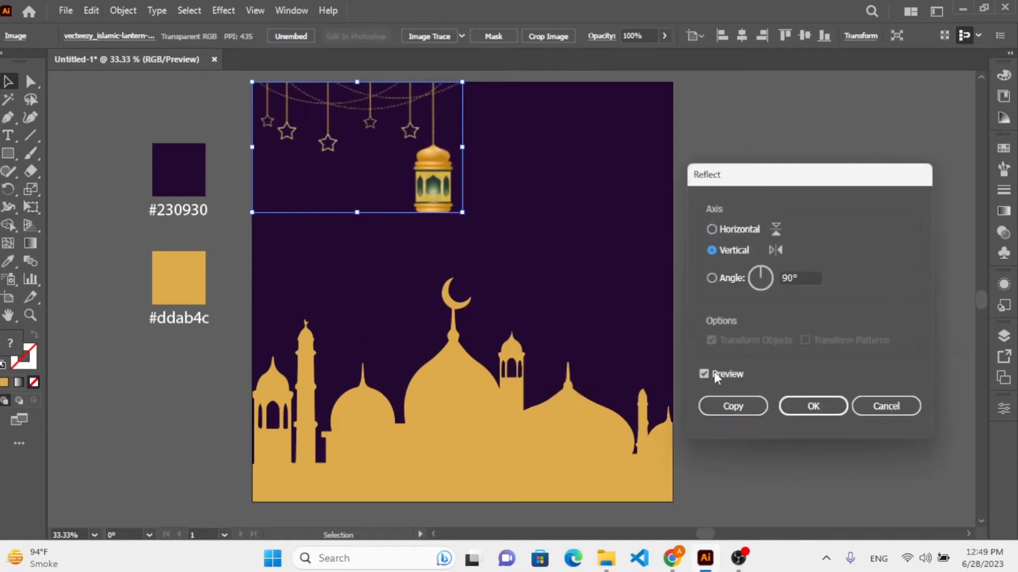
{"action": "left_click", "coordinate": [731, 404]}
{"action": "left_click_drag", "start_coordinate": [451, 193], "coordinate": [647, 191]}
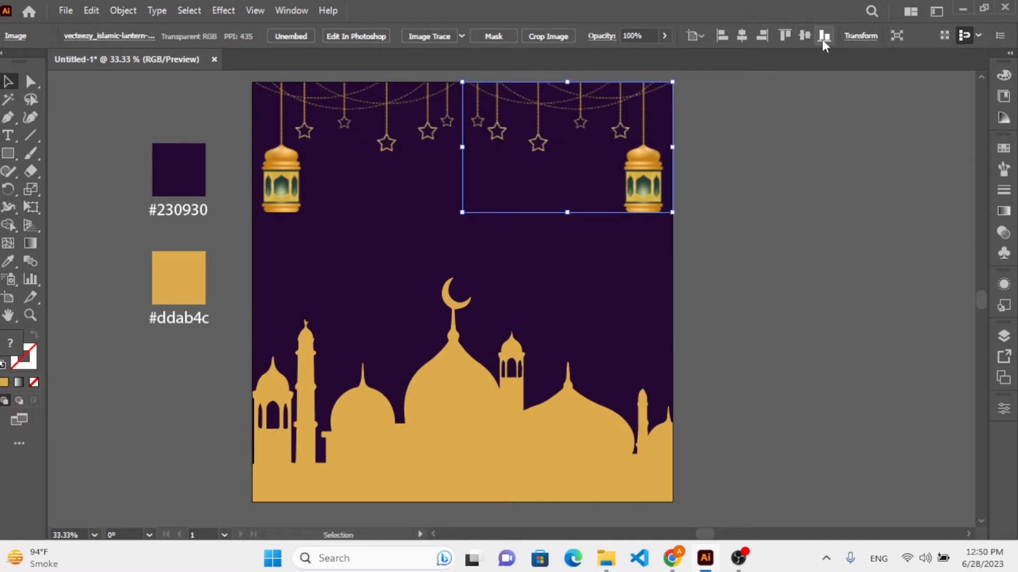
{"action": "left_click", "coordinate": [493, 261]}
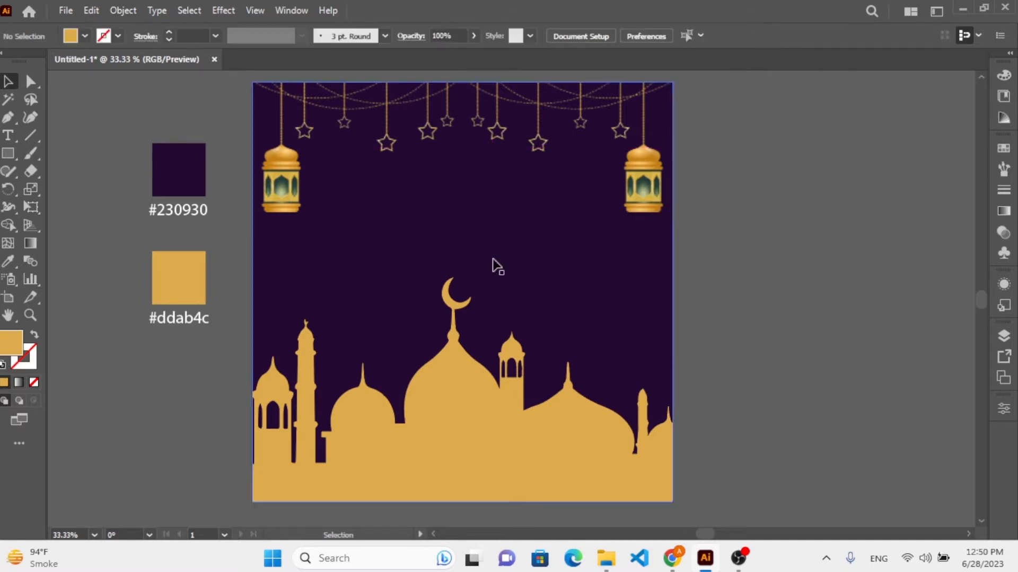
Step: Place the Pngtree goat silhouette image from the png folder beside the artboard, clear of the design
{"action": "left_click", "coordinate": [606, 558]}
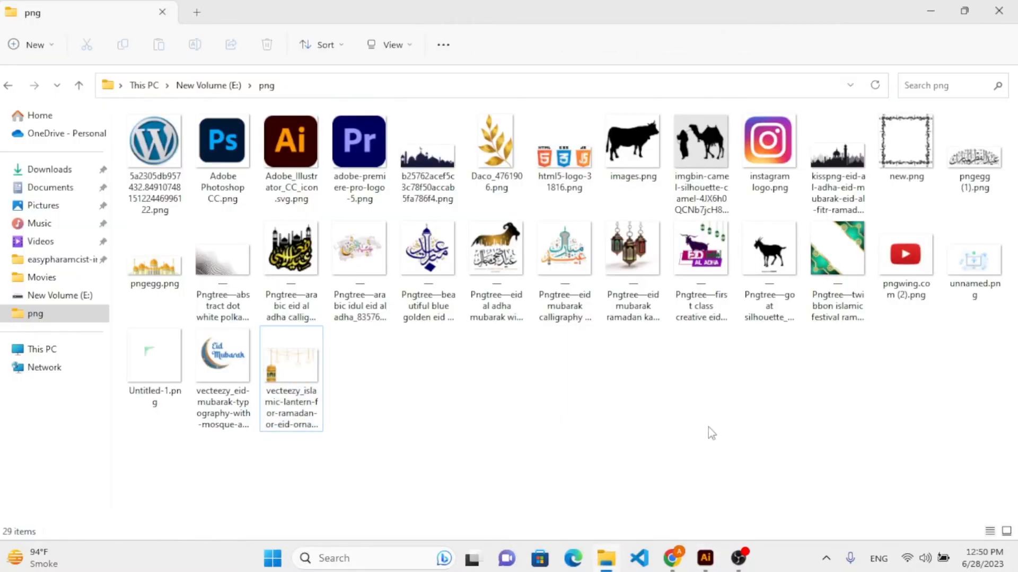
{"action": "left_click_drag", "start_coordinate": [768, 249], "coordinate": [800, 332]}
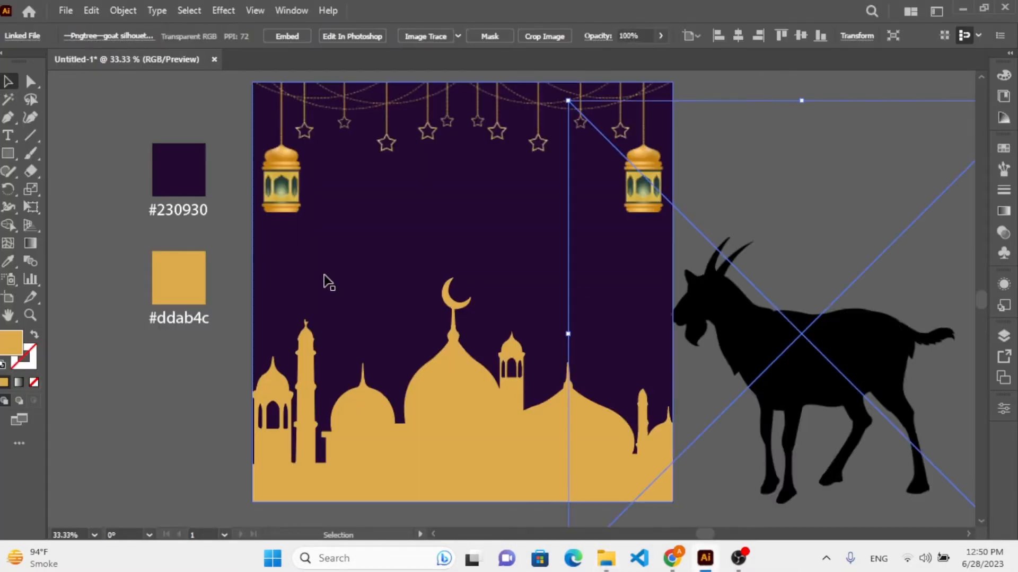
{"action": "left_click_drag", "start_coordinate": [632, 328], "coordinate": [721, 302]}
Step: Crop the goat image closely around the animal, excluding the "Designed by pngtree" credit
{"action": "left_click", "coordinate": [544, 36]}
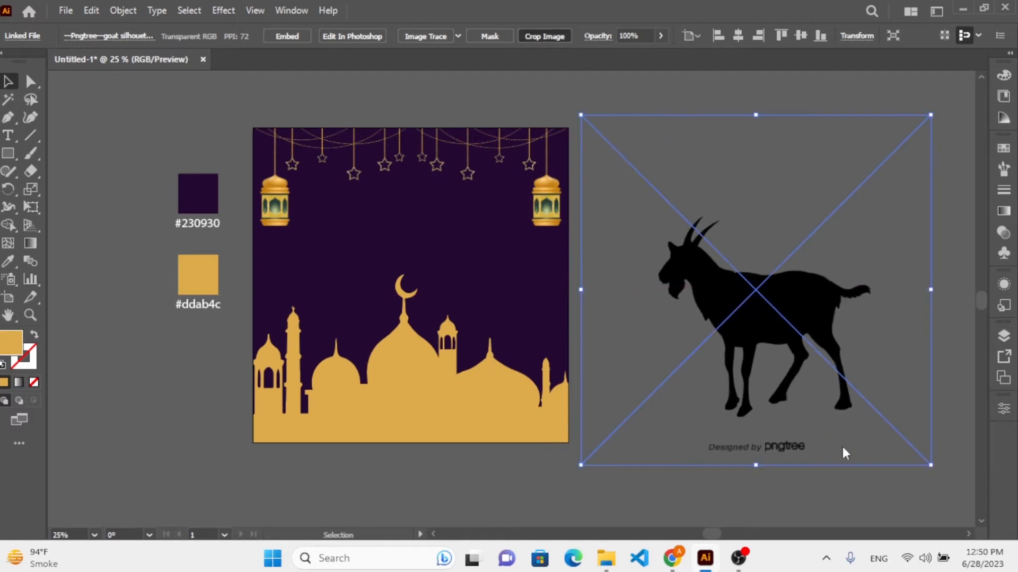
{"action": "left_click", "coordinate": [602, 297]}
{"action": "left_click_drag", "start_coordinate": [771, 451], "coordinate": [765, 422]}
{"action": "left_click_drag", "start_coordinate": [581, 324], "coordinate": [653, 329]}
{"action": "left_click_drag", "start_coordinate": [933, 327], "coordinate": [876, 324]}
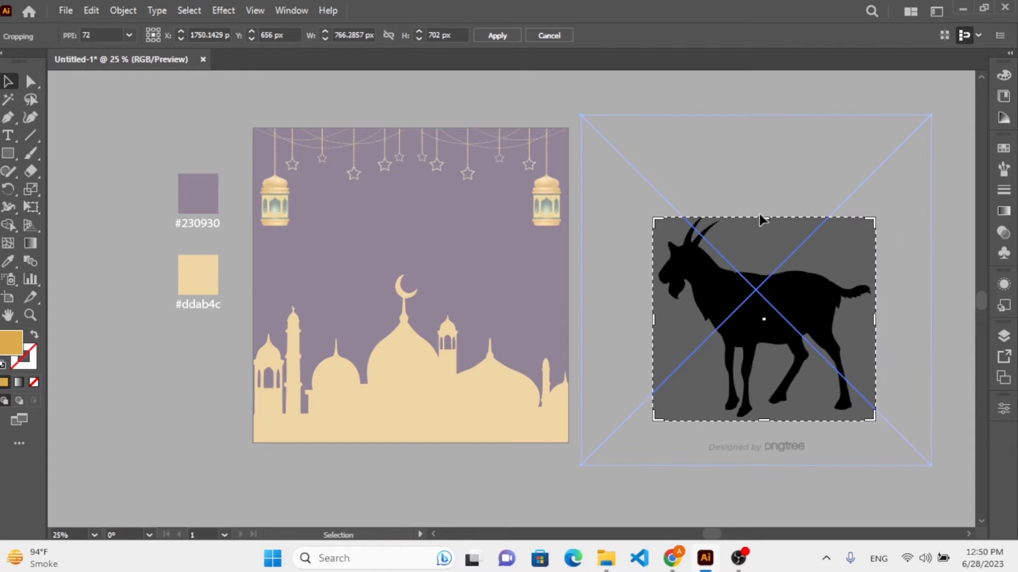
{"action": "left_click_drag", "start_coordinate": [764, 221], "coordinate": [764, 218]}
{"action": "left_click", "coordinate": [497, 35]}
Step: Reflect the cropped goat across the vertical axis so that it faces right
{"action": "right_click", "coordinate": [764, 297]}
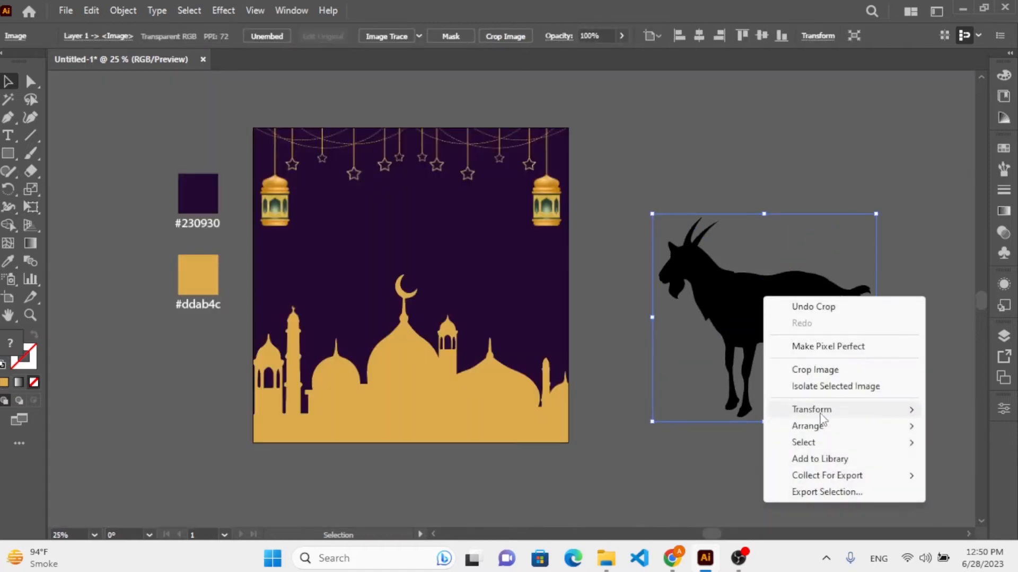
{"action": "mouse_move", "coordinate": [784, 409]}
{"action": "left_click", "coordinate": [592, 466]}
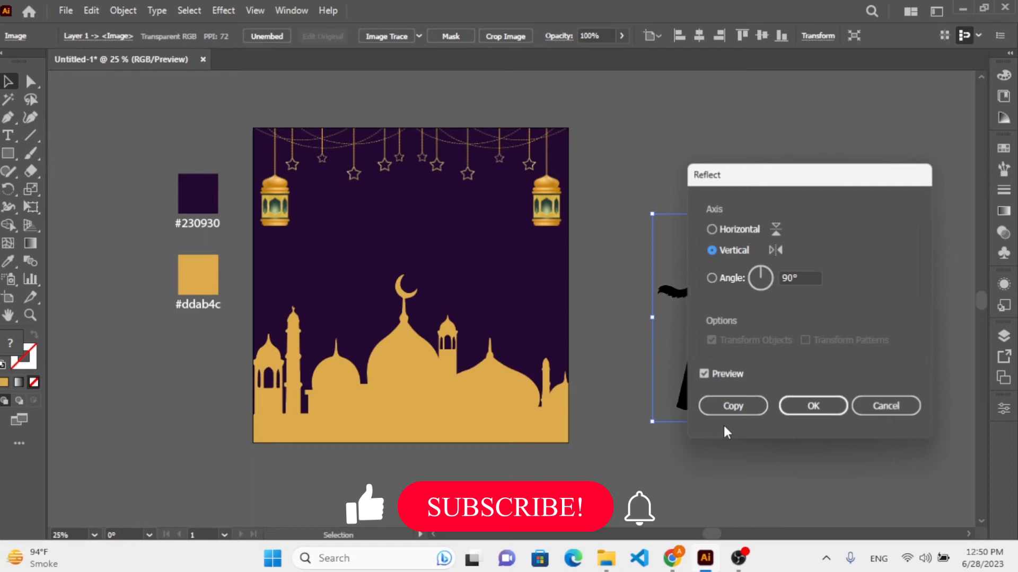
{"action": "left_click", "coordinate": [810, 406]}
Step: Trace the goat image, expand it to vector paths, ungroup them and delete the white background
{"action": "left_click", "coordinate": [386, 36]}
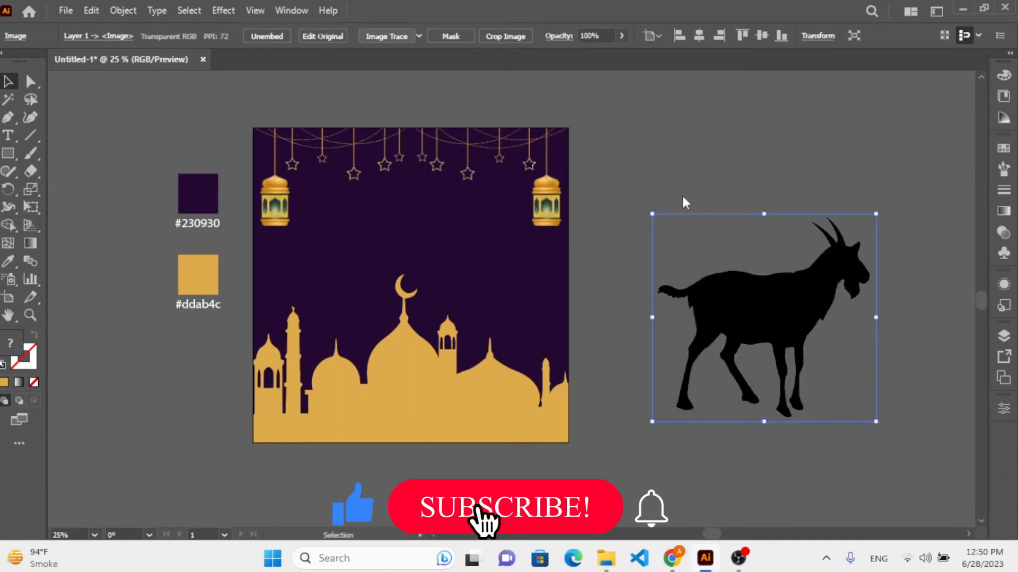
{"action": "left_click", "coordinate": [372, 36]}
{"action": "right_click", "coordinate": [715, 215]}
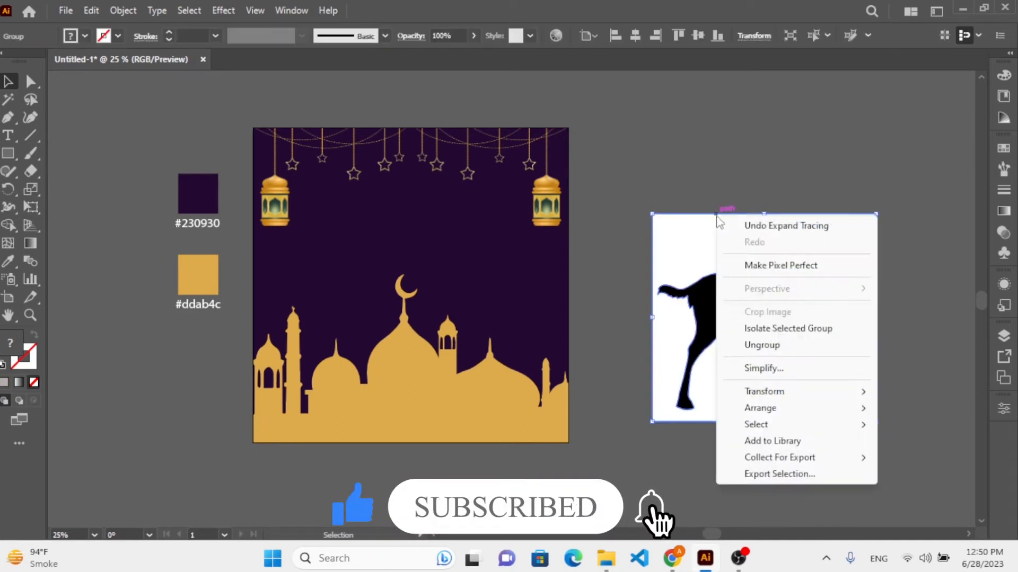
{"action": "left_click", "coordinate": [769, 339]}
{"action": "left_click", "coordinate": [731, 227]}
{"action": "key", "text": "Delete"}
Step: Recolor the goat silhouette with the dark purple sampled from the #230930 swatch
{"action": "left_click", "coordinate": [732, 295]}
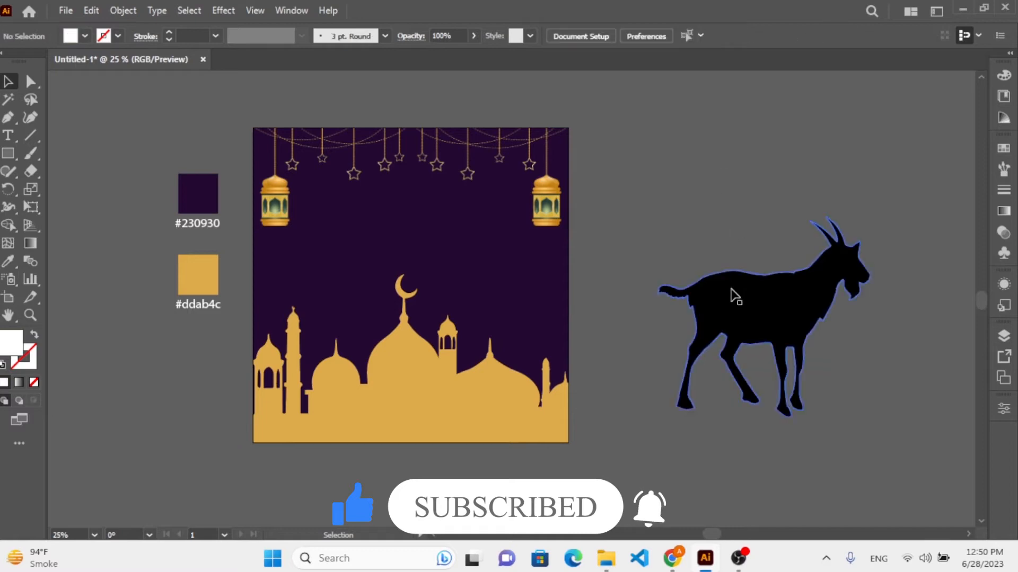
{"action": "left_click", "coordinate": [8, 261]}
{"action": "left_click", "coordinate": [197, 193]}
{"action": "left_click", "coordinate": [8, 81]}
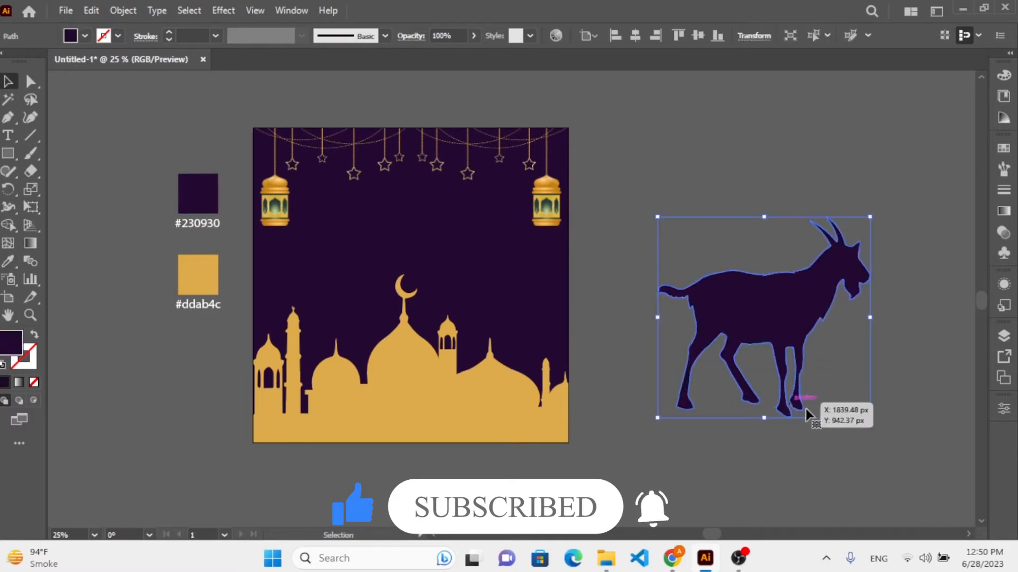
Step: Shrink the goat silhouette and place it low on the gold mosque base, beneath the small dome beside the minaret
{"action": "left_click_drag", "start_coordinate": [869, 420], "coordinate": [343, 412]}
{"action": "scroll", "coordinate": [328, 414], "scroll_direction": "up", "scroll_amount": 1}
{"action": "scroll", "coordinate": [324, 357], "scroll_direction": "up", "scroll_amount": 3}
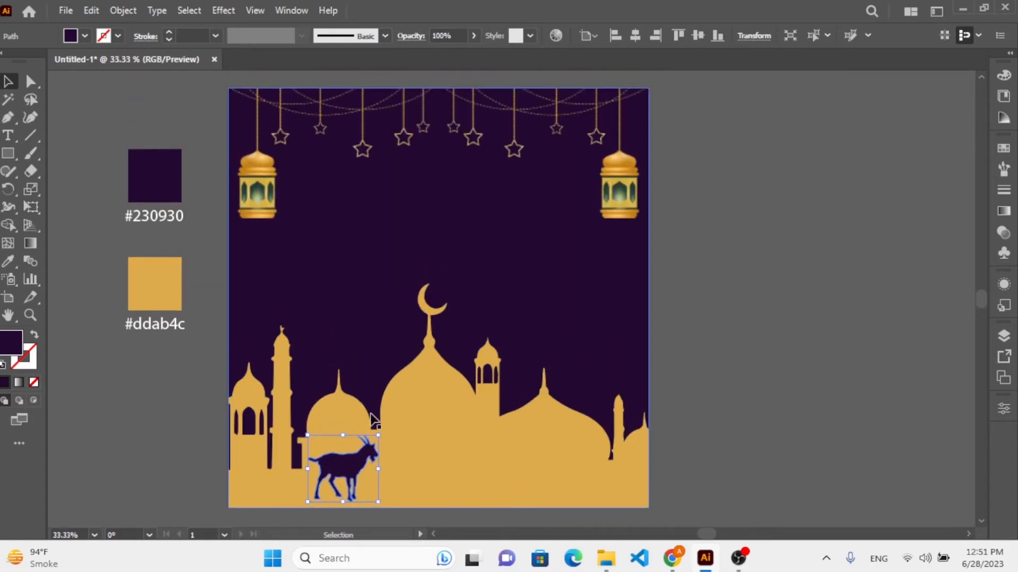
{"action": "left_click_drag", "start_coordinate": [378, 435], "coordinate": [384, 429]}
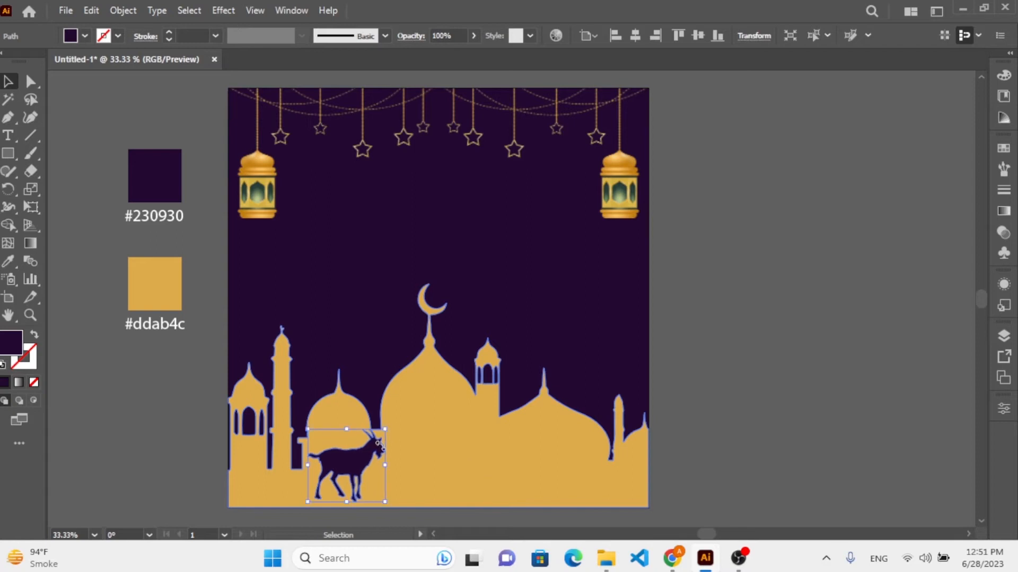
{"action": "mouse_move", "coordinate": [356, 463]}
{"action": "left_mouse_down"}
{"action": "mouse_move", "coordinate": [342, 469]}
{"action": "mouse_move", "coordinate": [354, 479]}
{"action": "mouse_move", "coordinate": [353, 468]}
{"action": "left_mouse_up"}
{"action": "left_click", "coordinate": [724, 394]}
{"action": "left_click", "coordinate": [679, 364]}
{"action": "left_click", "coordinate": [349, 470]}
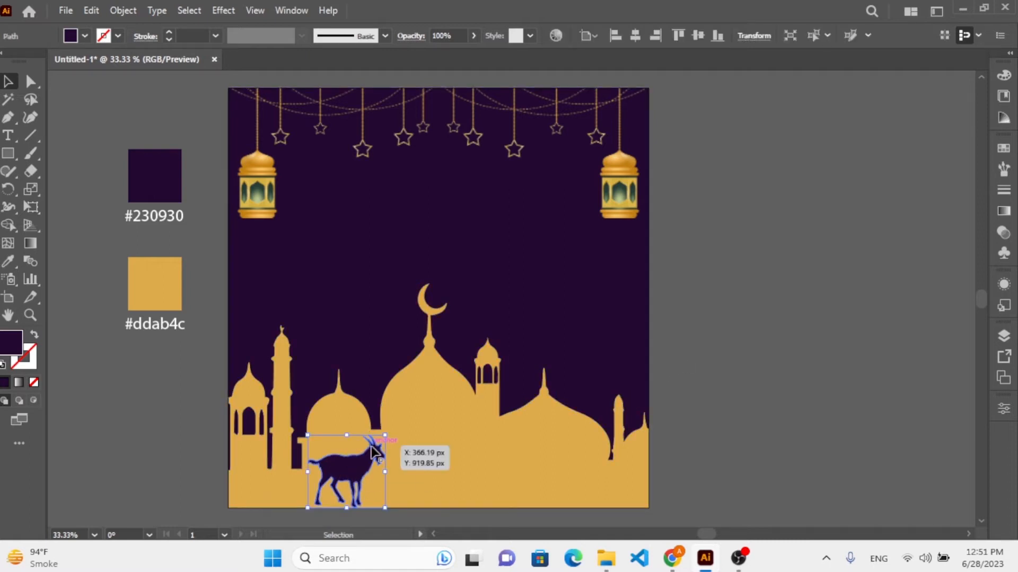
{"action": "left_click_drag", "start_coordinate": [361, 473], "coordinate": [360, 466]}
{"action": "left_click", "coordinate": [725, 354]}
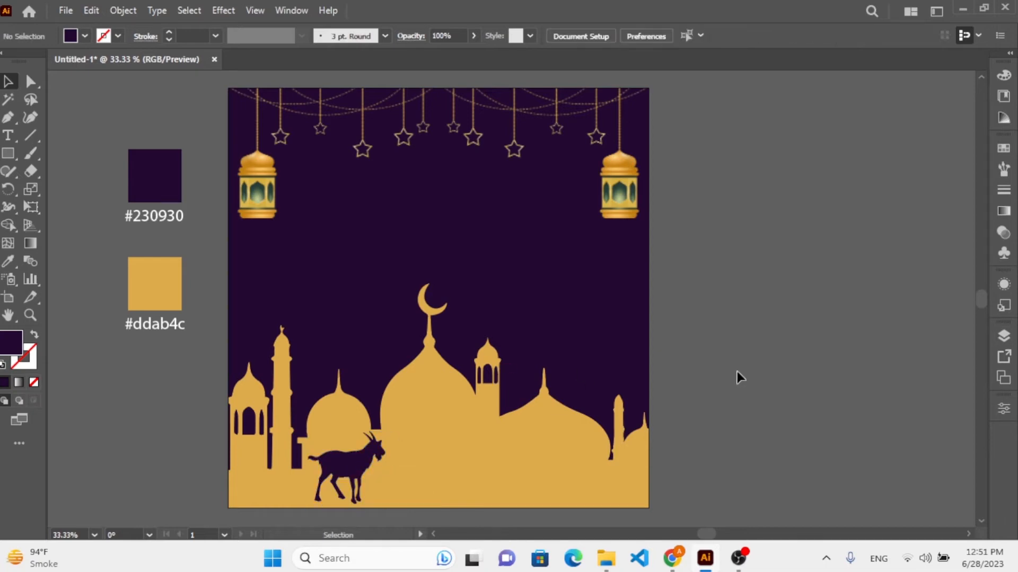
Step: Place the cow silhouette images.png beside the artboard, then trace and expand it to vector paths
{"action": "left_click", "coordinate": [607, 559]}
{"action": "mouse_move", "coordinate": [633, 151]}
{"action": "left_mouse_down"}
{"action": "mouse_move", "coordinate": [656, 186]}
{"action": "mouse_move", "coordinate": [674, 367]}
{"action": "mouse_move", "coordinate": [699, 445]}
{"action": "mouse_move", "coordinate": [657, 257]}
{"action": "mouse_move", "coordinate": [705, 557]}
{"action": "mouse_move", "coordinate": [617, 377]}
{"action": "left_mouse_up"}
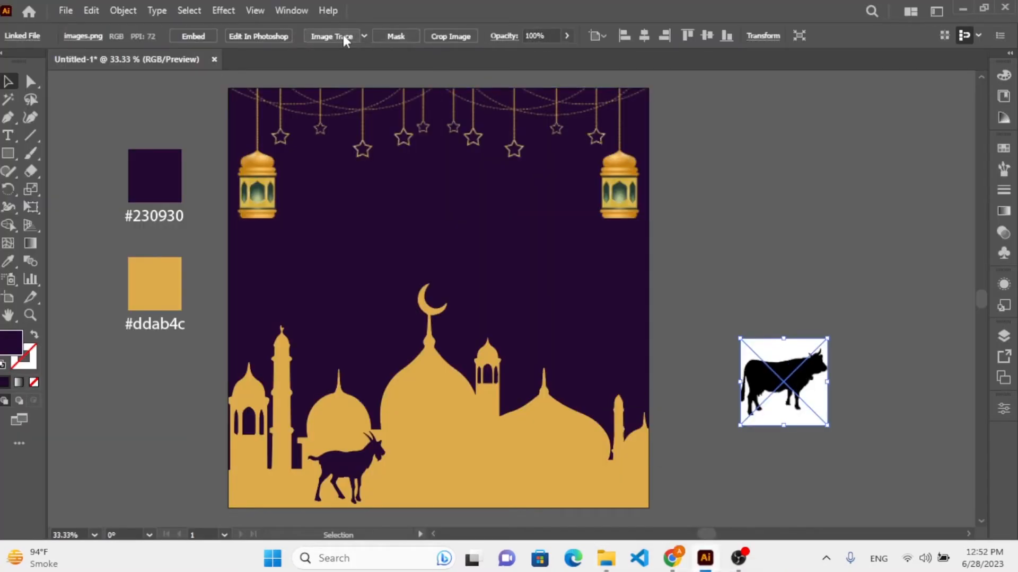
{"action": "left_click", "coordinate": [341, 36]}
{"action": "left_click", "coordinate": [391, 42]}
Step: Ungroup the traced cow artwork and delete its white background, keeping only the animal
{"action": "right_click", "coordinate": [780, 364]}
{"action": "left_click", "coordinate": [826, 213]}
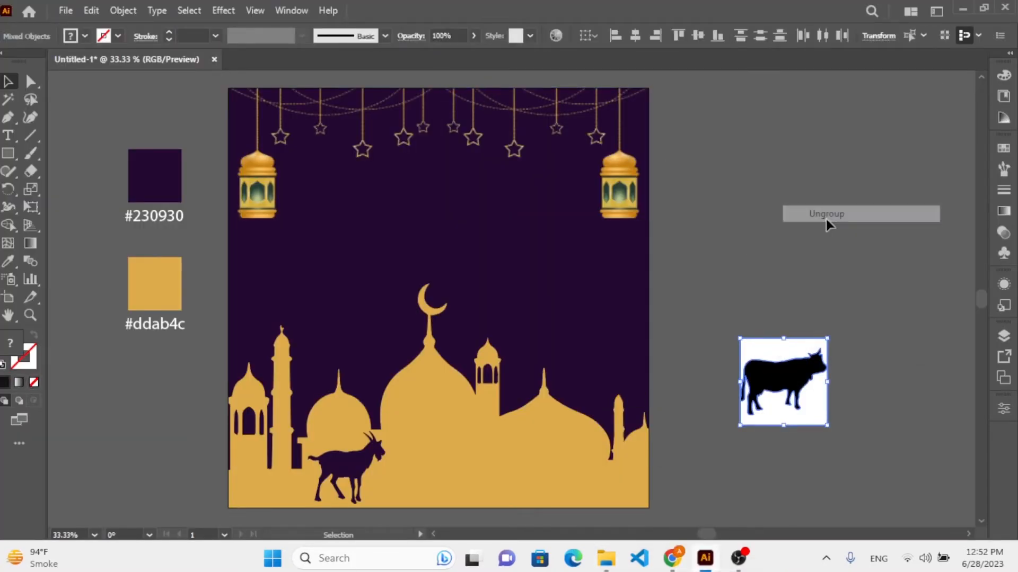
{"action": "left_click_drag", "start_coordinate": [792, 374], "coordinate": [790, 189]}
{"action": "right_click", "coordinate": [784, 295]}
{"action": "left_click", "coordinate": [763, 239]}
{"action": "key", "text": "Delete"}
Step: Recolor the cow silhouette with the dark purple sampled from the #230930 swatch
{"action": "left_click", "coordinate": [769, 318]}
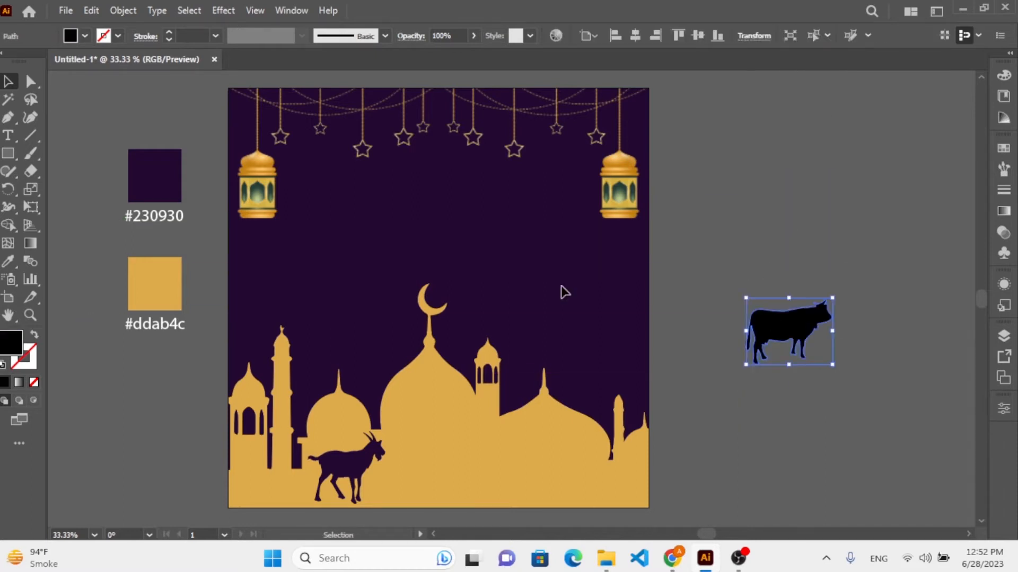
{"action": "left_click", "coordinate": [15, 267]}
{"action": "left_click", "coordinate": [153, 175]}
{"action": "key", "text": "v"}
{"action": "left_click", "coordinate": [697, 246]}
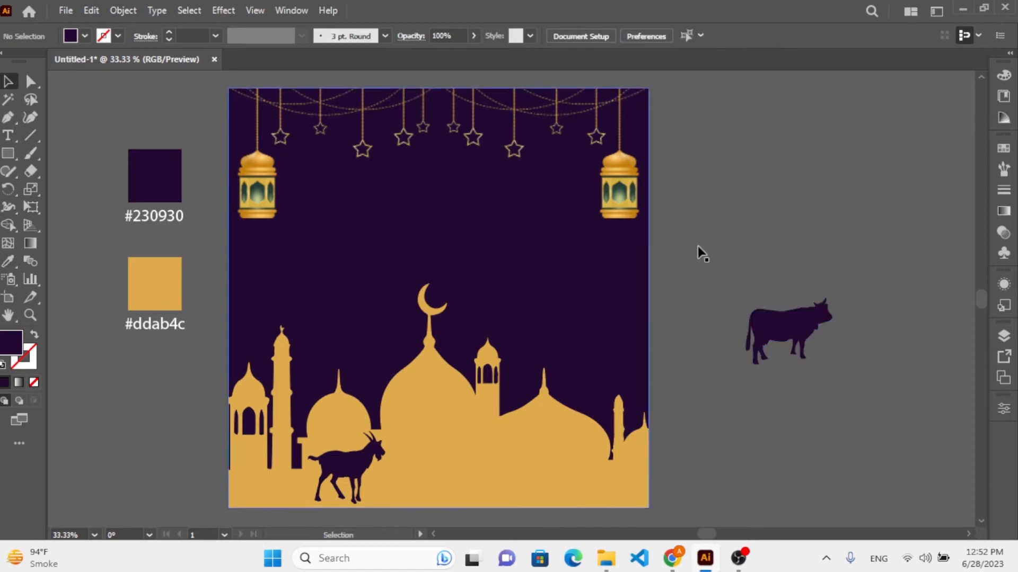
Step: Place the cow silhouette on the mosque base in front of the goat and enlarge it slightly
{"action": "left_click_drag", "start_coordinate": [813, 322], "coordinate": [392, 468]}
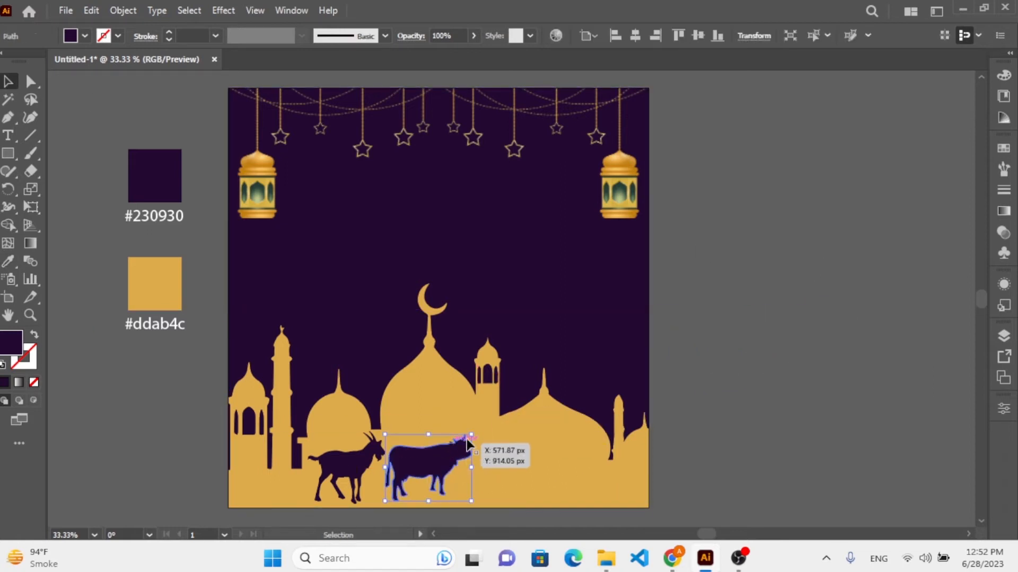
{"action": "left_click_drag", "start_coordinate": [477, 431], "coordinate": [488, 424]}
{"action": "mouse_move", "coordinate": [427, 460]}
{"action": "left_mouse_down"}
{"action": "mouse_move", "coordinate": [443, 460]}
{"action": "mouse_move", "coordinate": [432, 462]}
{"action": "left_mouse_up"}
Step: Scale the goat and the cow down slightly and move the cow closer to the goat
{"action": "left_click", "coordinate": [365, 449]}
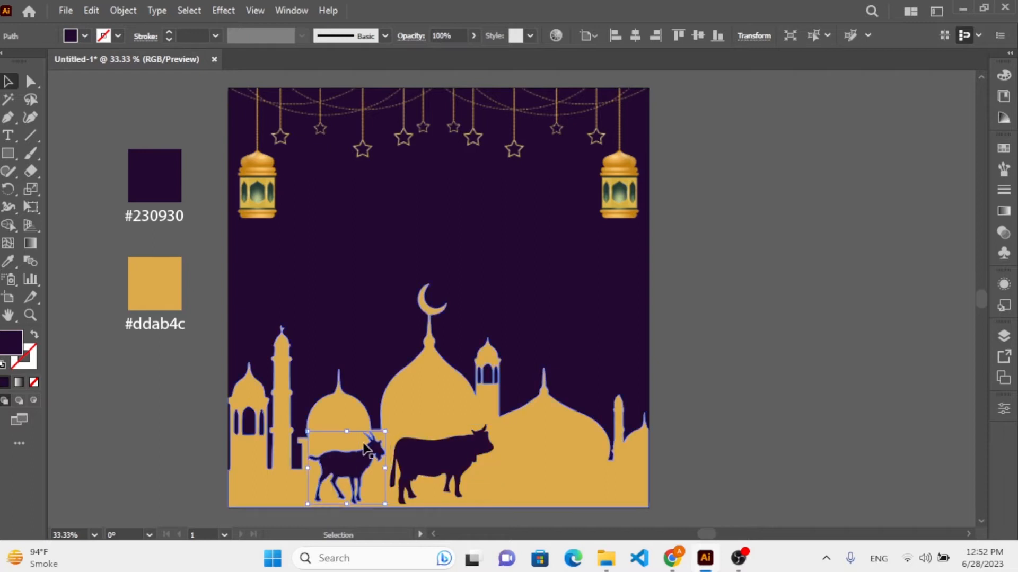
{"action": "left_click_drag", "start_coordinate": [386, 430], "coordinate": [383, 436]}
{"action": "left_click", "coordinate": [467, 450]}
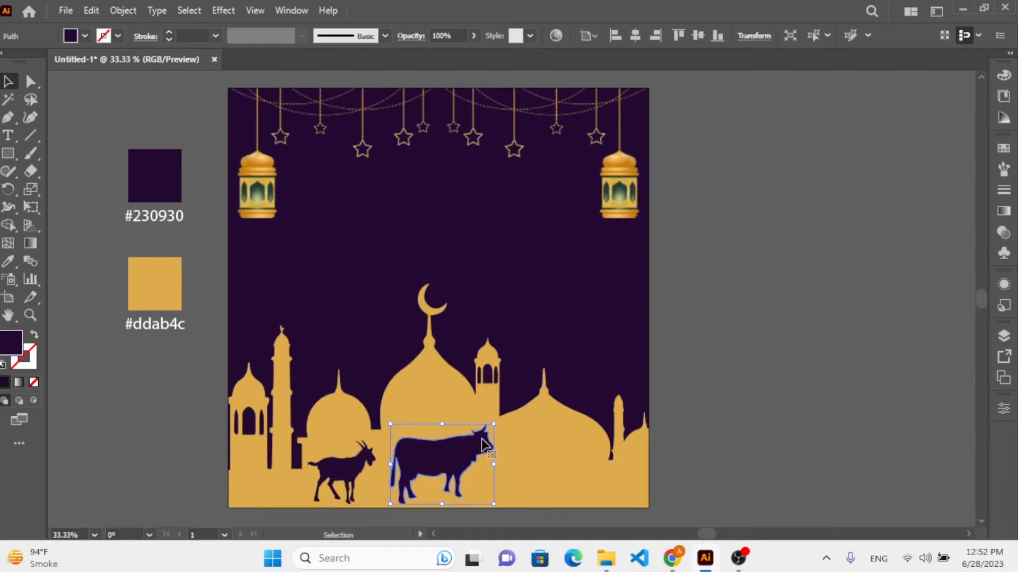
{"action": "left_click_drag", "start_coordinate": [494, 424], "coordinate": [487, 429]}
{"action": "left_click_drag", "start_coordinate": [455, 466], "coordinate": [447, 466]}
{"action": "left_click", "coordinate": [745, 336]}
Step: Place the imgbin camel silhouette image beside the artboard, then trace and expand it to vector paths
{"action": "left_click", "coordinate": [680, 551]}
{"action": "left_click", "coordinate": [681, 551]}
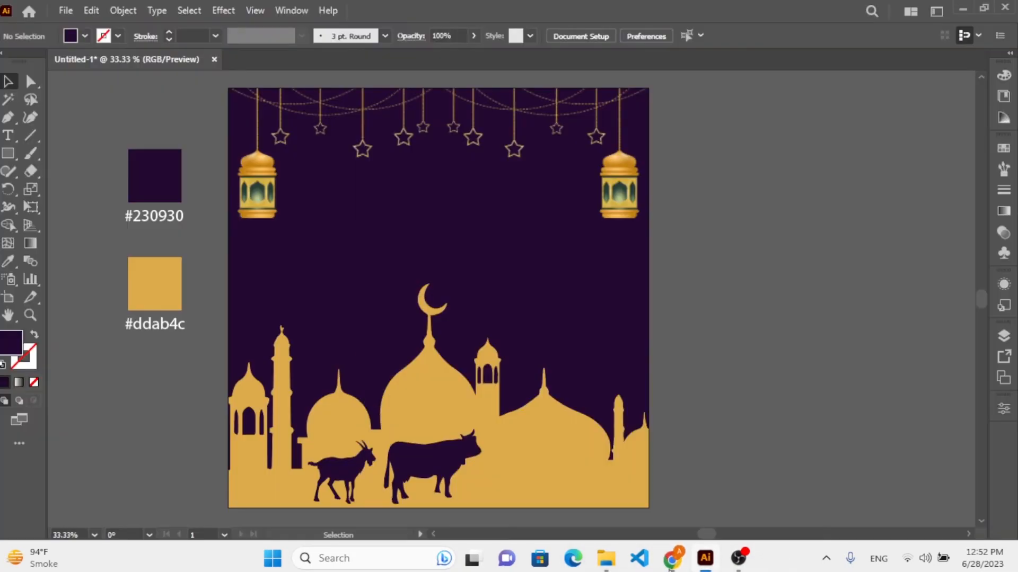
{"action": "left_click", "coordinate": [606, 558]}
{"action": "left_click_drag", "start_coordinate": [700, 148], "coordinate": [738, 329]}
{"action": "left_click", "coordinate": [410, 37]}
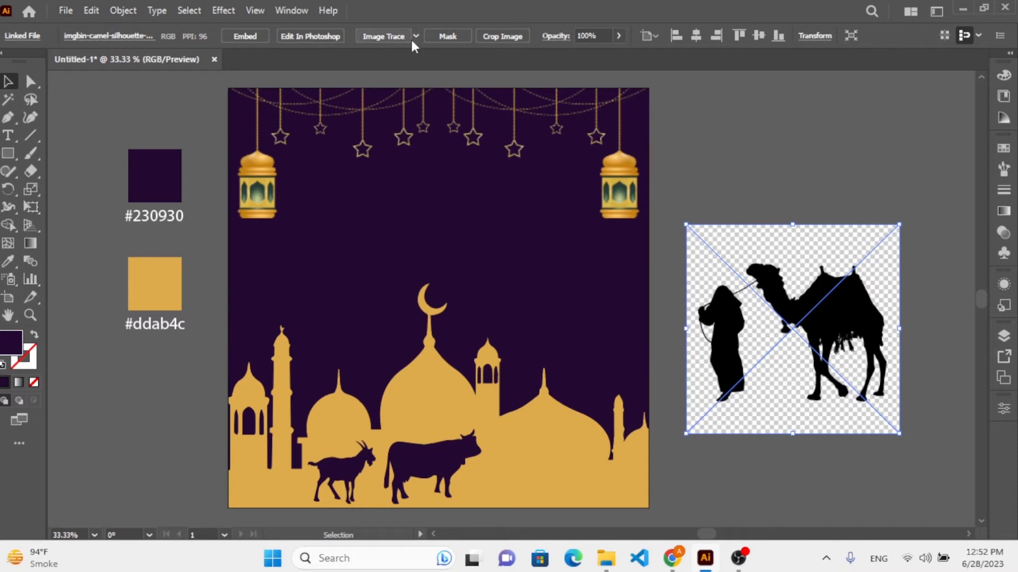
{"action": "left_click", "coordinate": [391, 38]}
Step: Ungroup the traced camel artwork and delete its white background and the leftover white fragments
{"action": "left_click", "coordinate": [797, 193]}
{"action": "right_click", "coordinate": [821, 241]}
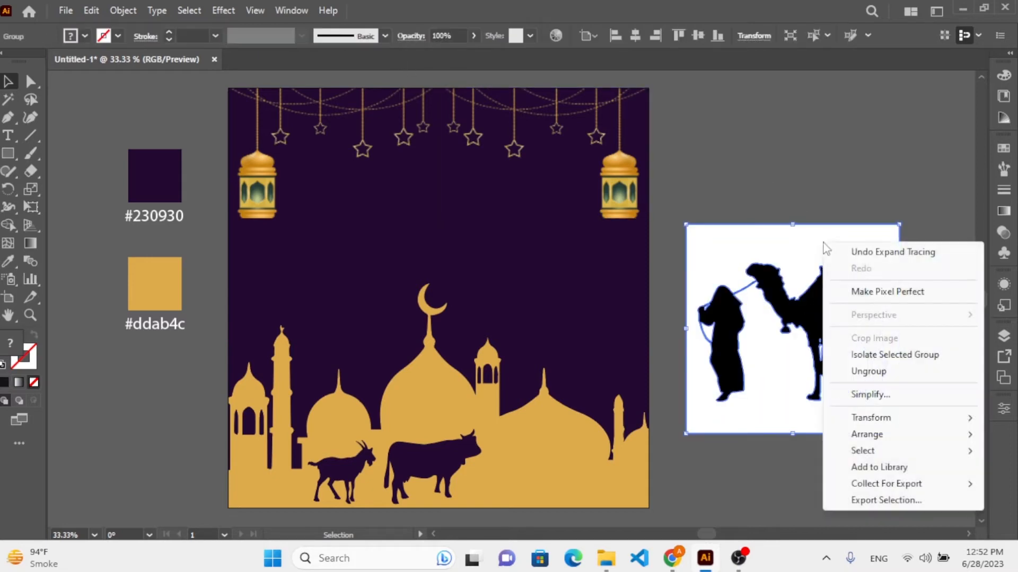
{"action": "left_click", "coordinate": [892, 371]}
{"action": "left_click", "coordinate": [772, 237]}
{"action": "key", "text": "Delete"}
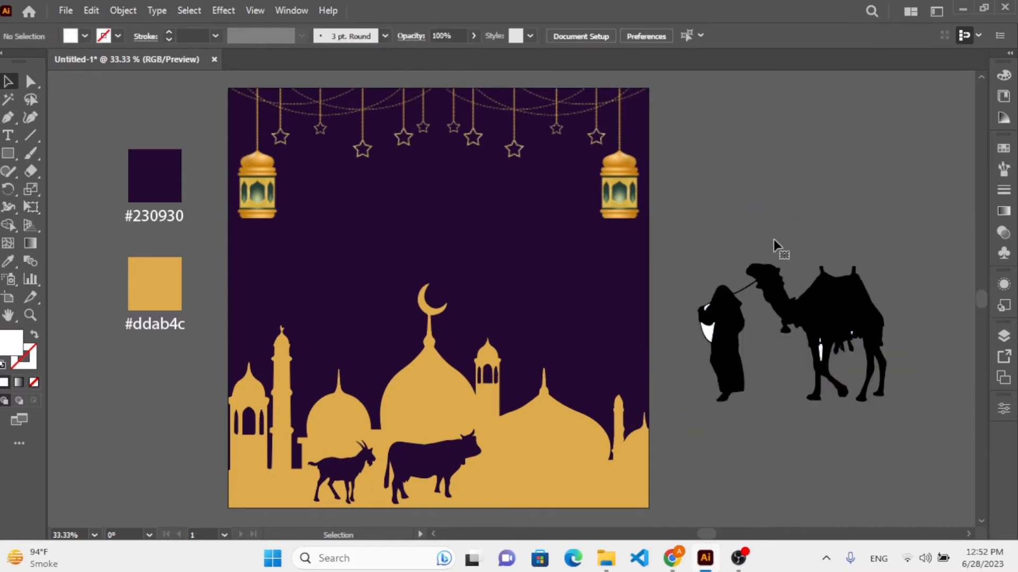
{"action": "left_click_drag", "start_coordinate": [836, 318], "coordinate": [828, 175]}
{"action": "left_click_drag", "start_coordinate": [831, 364], "coordinate": [894, 387]}
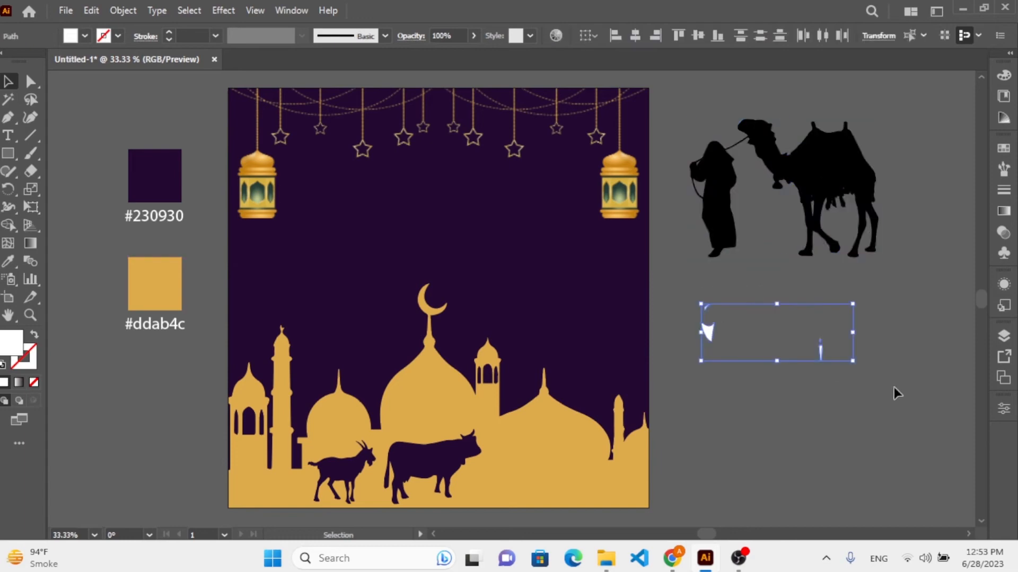
{"action": "key", "text": "Delete"}
Step: Reflect the camel and handler silhouette across the vertical axis so that it faces right
{"action": "double_click", "coordinate": [808, 180]}
{"action": "right_click", "coordinate": [809, 180]}
{"action": "double_click", "coordinate": [797, 274]}
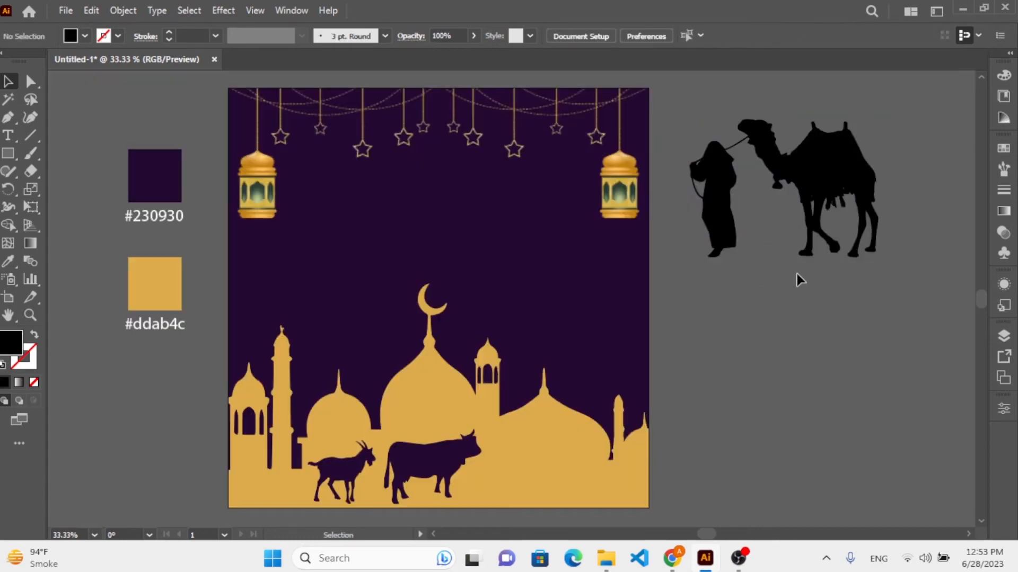
{"action": "right_click", "coordinate": [802, 192]}
{"action": "mouse_move", "coordinate": [848, 352]}
{"action": "left_click", "coordinate": [628, 408]}
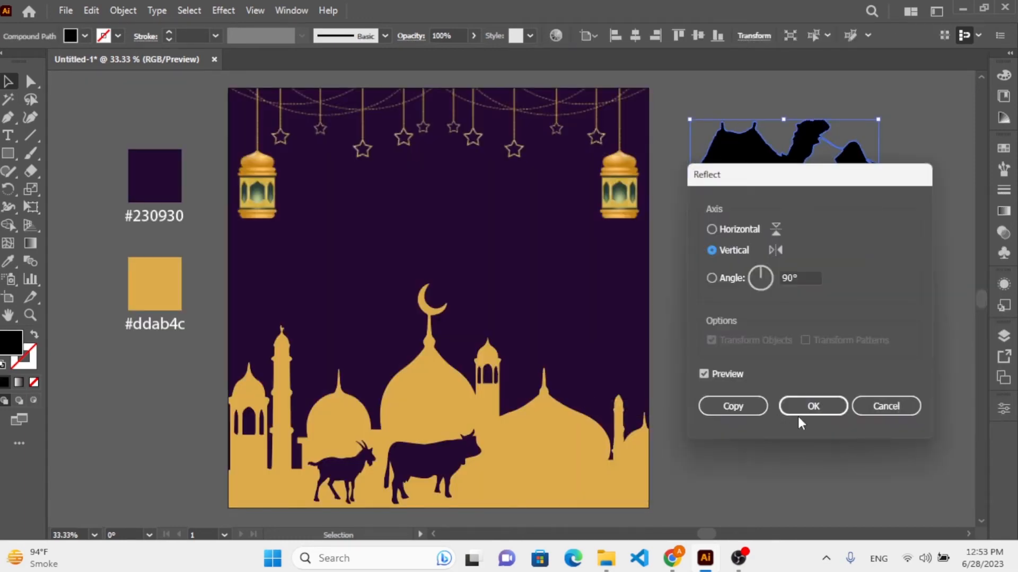
{"action": "left_click", "coordinate": [798, 412]}
Step: Recolor the camel and handler silhouette with the dark purple from the #230930 swatch
{"action": "key", "text": "i"}
{"action": "left_click", "coordinate": [157, 183]}
{"action": "key", "text": "v"}
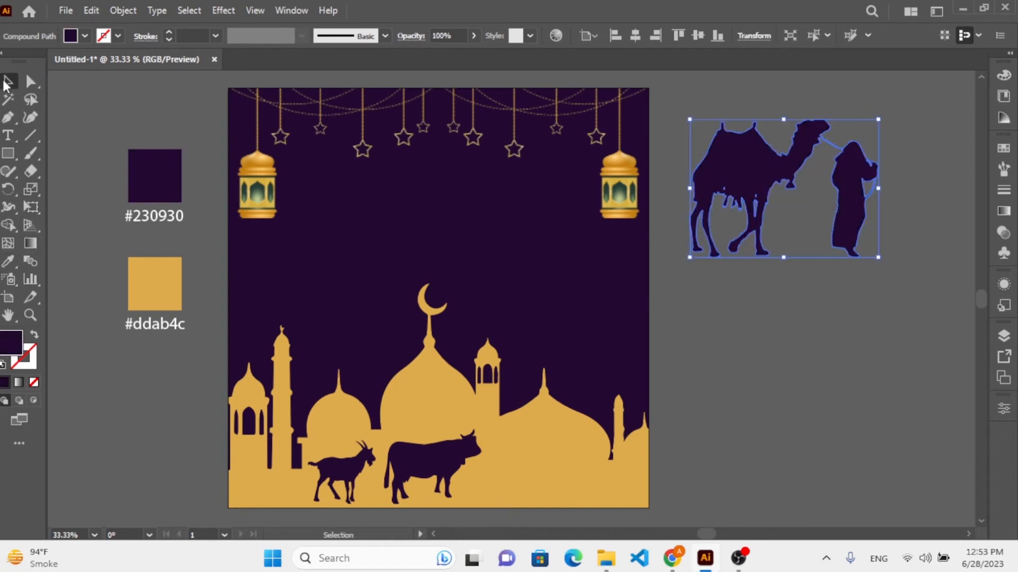
Step: Scale down the camel and handler silhouette and place it on the mosque base in front of the cow
{"action": "left_click", "coordinate": [763, 262]}
{"action": "left_click", "coordinate": [852, 232]}
{"action": "left_click_drag", "start_coordinate": [878, 257], "coordinate": [768, 177]}
{"action": "left_click_drag", "start_coordinate": [707, 138], "coordinate": [661, 248]}
{"action": "left_click_drag", "start_coordinate": [608, 359], "coordinate": [502, 453]}
{"action": "left_click_drag", "start_coordinate": [545, 413], "coordinate": [650, 320]}
{"action": "left_click_drag", "start_coordinate": [736, 262], "coordinate": [537, 469]}
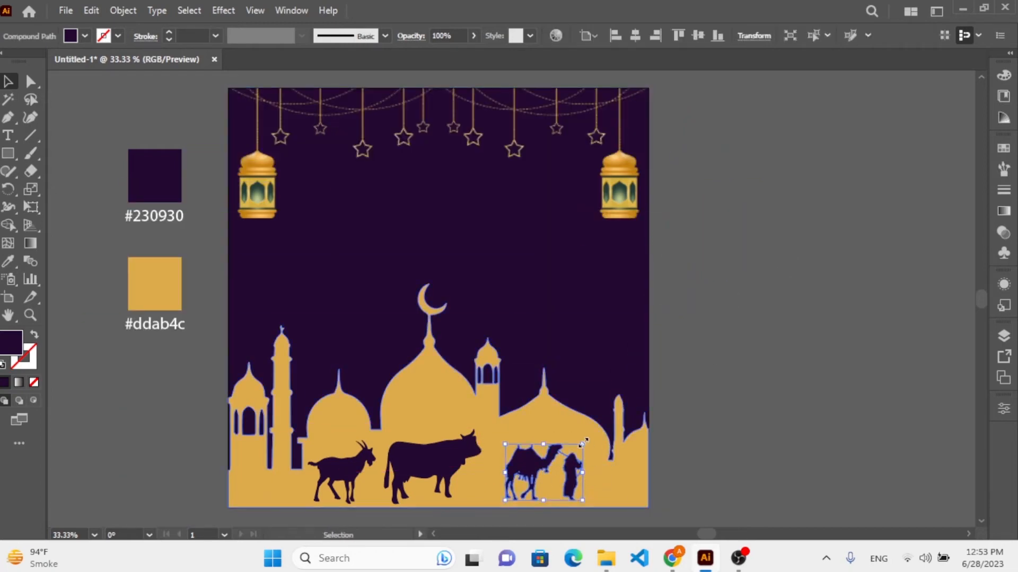
{"action": "left_click_drag", "start_coordinate": [588, 441], "coordinate": [641, 406]}
{"action": "left_click_drag", "start_coordinate": [557, 444], "coordinate": [531, 445]}
Step: Shift the goat slightly away from the cow and scale it down a little
{"action": "left_click", "coordinate": [431, 479]}
{"action": "left_click_drag", "start_coordinate": [347, 471], "coordinate": [341, 470]}
{"action": "mouse_move", "coordinate": [373, 438]}
{"action": "left_mouse_down"}
{"action": "mouse_move", "coordinate": [396, 440]}
{"action": "mouse_move", "coordinate": [367, 444]}
{"action": "left_mouse_up"}
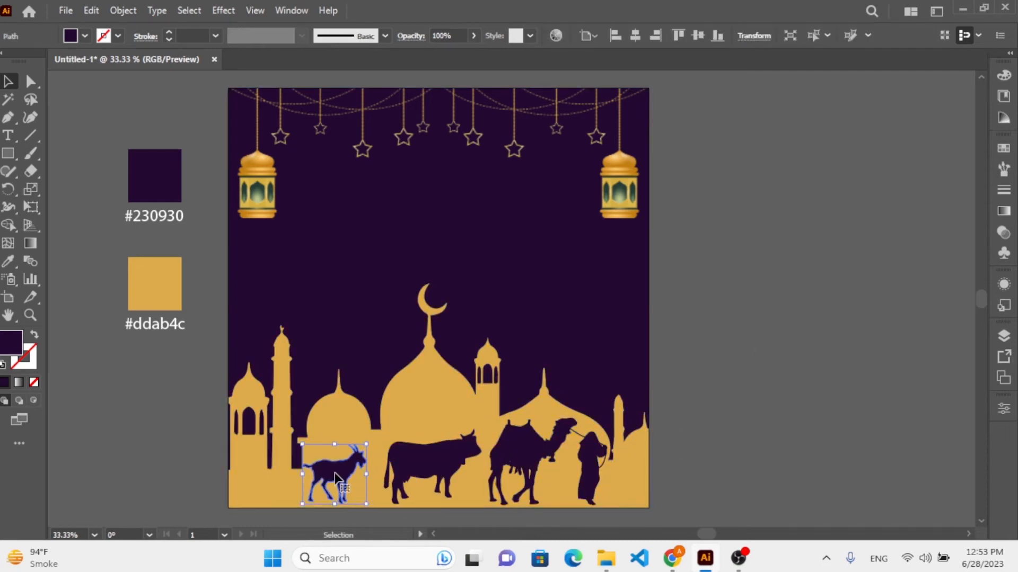
{"action": "double_click", "coordinate": [339, 476]}
{"action": "double_click", "coordinate": [140, 383]}
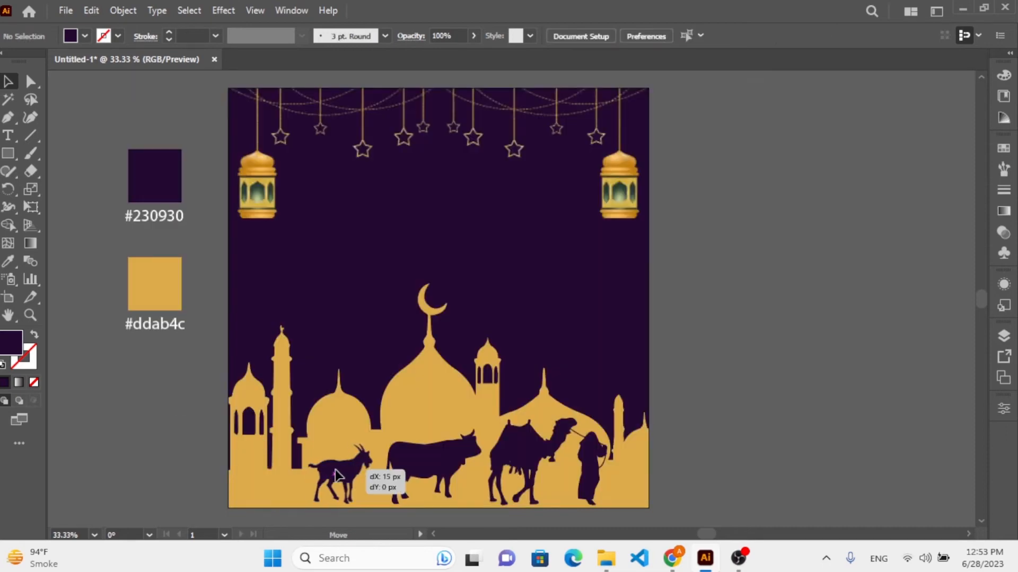
{"action": "left_click", "coordinate": [681, 435]}
Step: Scale the cow down slightly, keeping it between the goat and the camel
{"action": "left_click", "coordinate": [429, 456]}
{"action": "left_click_drag", "start_coordinate": [482, 430], "coordinate": [470, 436]}
{"action": "left_click", "coordinate": [471, 434], "text": "shift"}
{"action": "mouse_move", "coordinate": [421, 468]}
{"action": "left_mouse_down"}
{"action": "mouse_move", "coordinate": [411, 469]}
{"action": "mouse_move", "coordinate": [430, 465]}
{"action": "left_mouse_up"}
{"action": "key", "text": "ctrl+z"}
{"action": "left_click", "coordinate": [681, 434]}
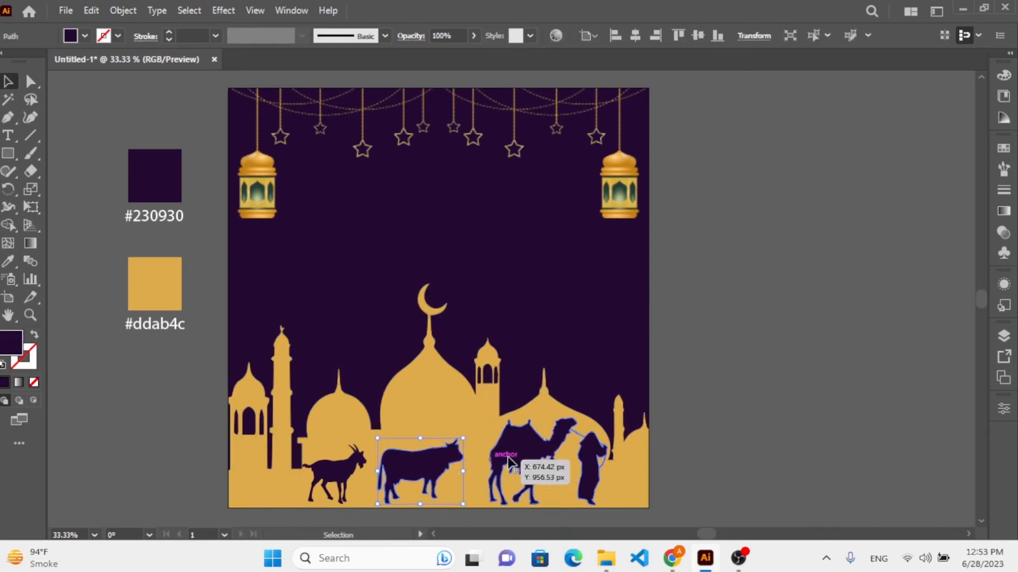
Step: Shrink the camel and handler slightly and adjust the camel and cow positions to space the procession evenly
{"action": "left_click_drag", "start_coordinate": [509, 459], "coordinate": [500, 459]}
{"action": "left_click_drag", "start_coordinate": [600, 420], "coordinate": [592, 423]}
{"action": "left_click_drag", "start_coordinate": [533, 454], "coordinate": [536, 449]}
{"action": "left_click_drag", "start_coordinate": [434, 465], "coordinate": [440, 465]}
{"action": "left_click", "coordinate": [727, 361]}
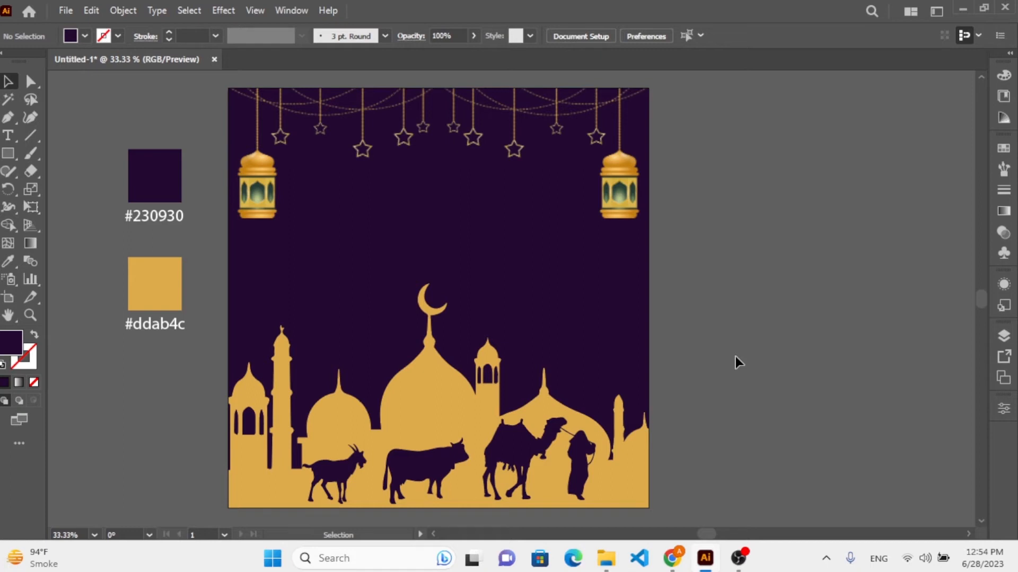
Step: Add the text "HAPPY" above the mosque skyline and give it a white fill
{"action": "left_click", "coordinate": [9, 136]}
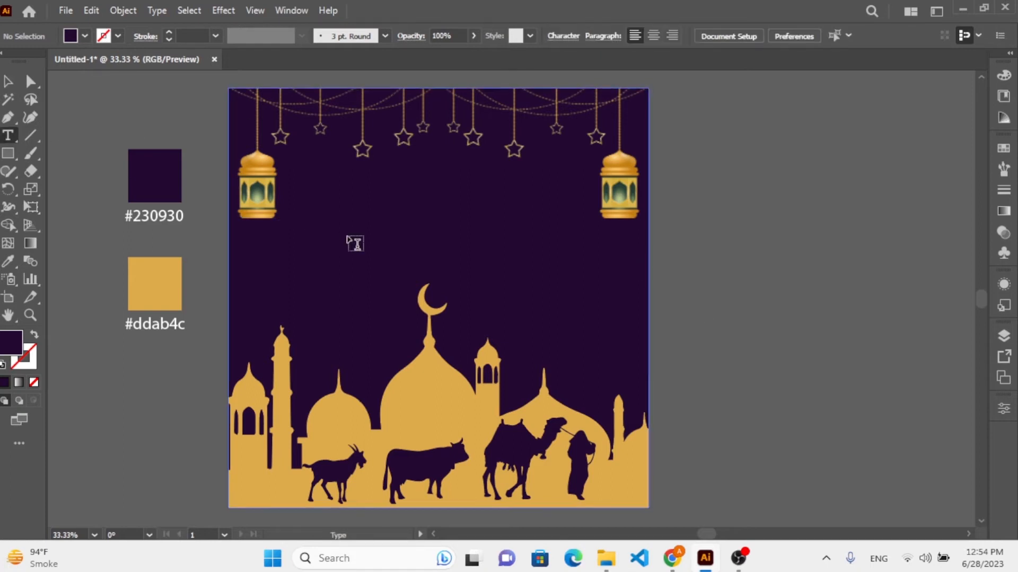
{"action": "left_click", "coordinate": [343, 246]}
{"action": "key", "text": "BackSpace"}
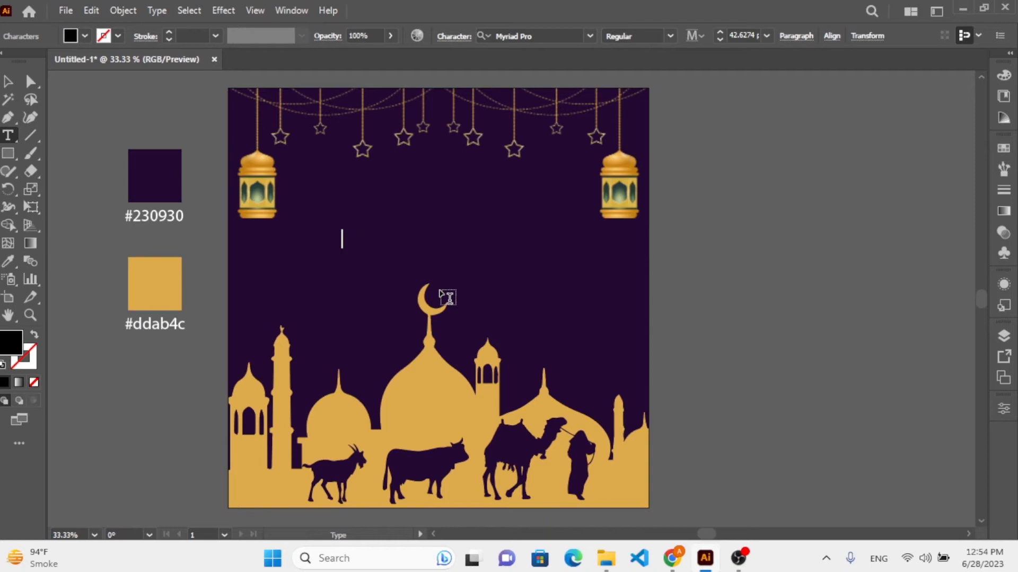
{"action": "type", "text": "HAPPY"}
{"action": "key", "text": "Escape"}
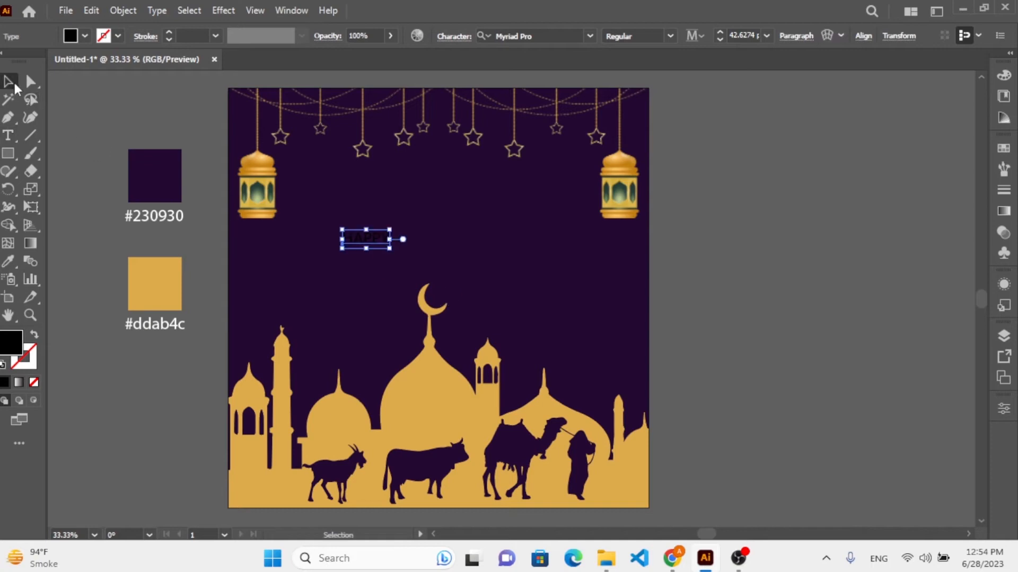
{"action": "left_click", "coordinate": [84, 36]}
{"action": "left_click", "coordinate": [24, 62]}
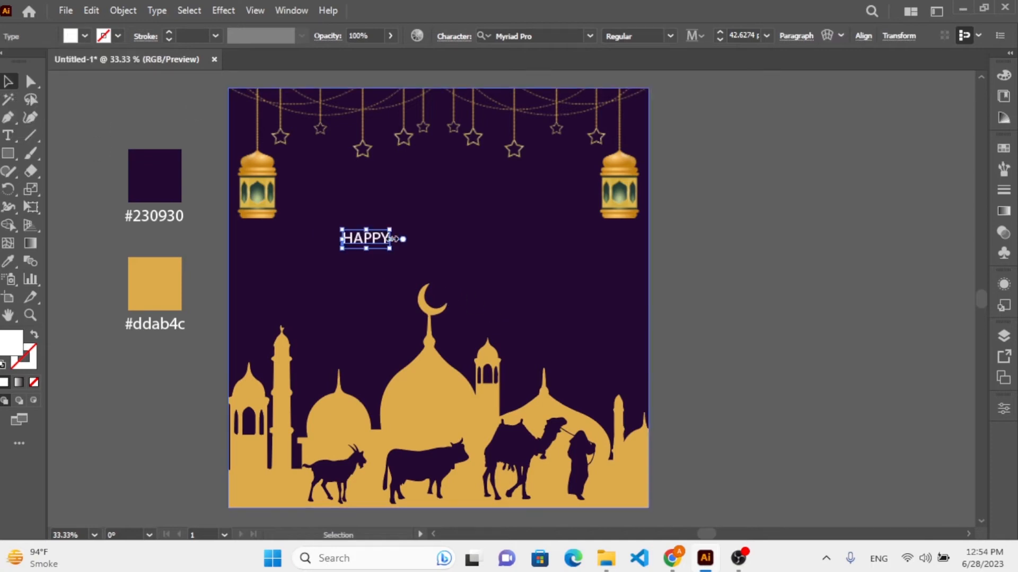
Step: Enlarge the HAPPY text to about 138 pt and center it between the two lanterns
{"action": "left_click_drag", "start_coordinate": [391, 231], "coordinate": [498, 179]}
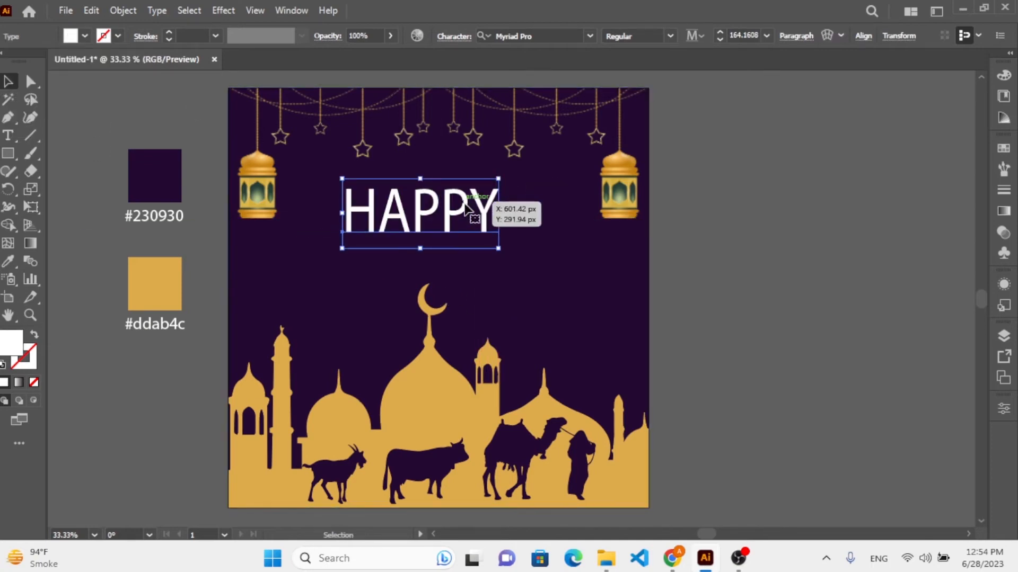
{"action": "key", "text": "ctrl+z"}
{"action": "left_click_drag", "start_coordinate": [391, 231], "coordinate": [497, 173]}
{"action": "left_click_drag", "start_coordinate": [461, 234], "coordinate": [462, 203]}
{"action": "left_click", "coordinate": [670, 36]}
{"action": "left_click", "coordinate": [669, 39]}
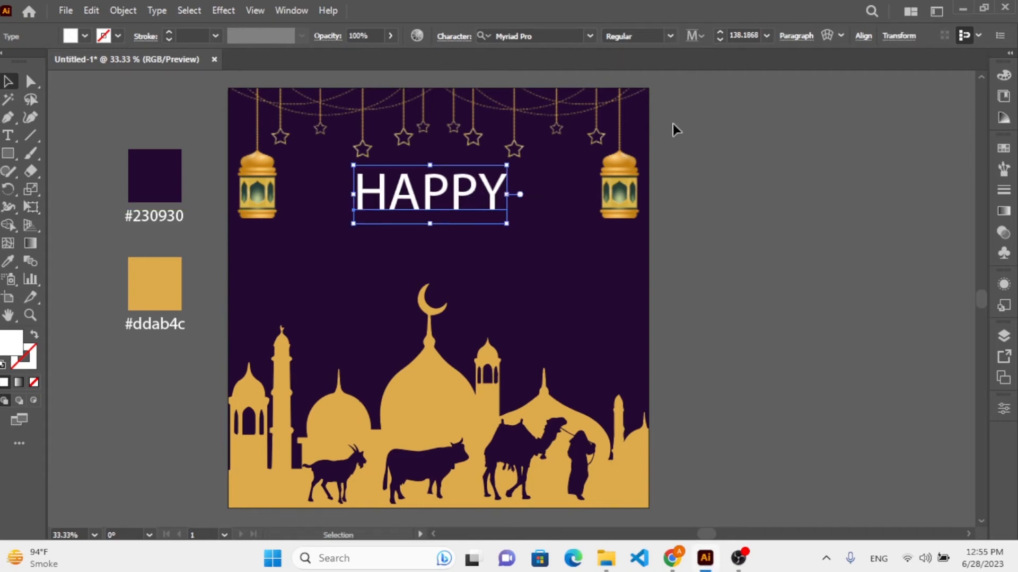
{"action": "left_click", "coordinate": [673, 126]}
Step: Add the text "Eid Al-Adha" with a white fill beneath HAPPY and enlarge it to about 118 pt
{"action": "key", "text": "t"}
{"action": "left_click", "coordinate": [331, 268]}
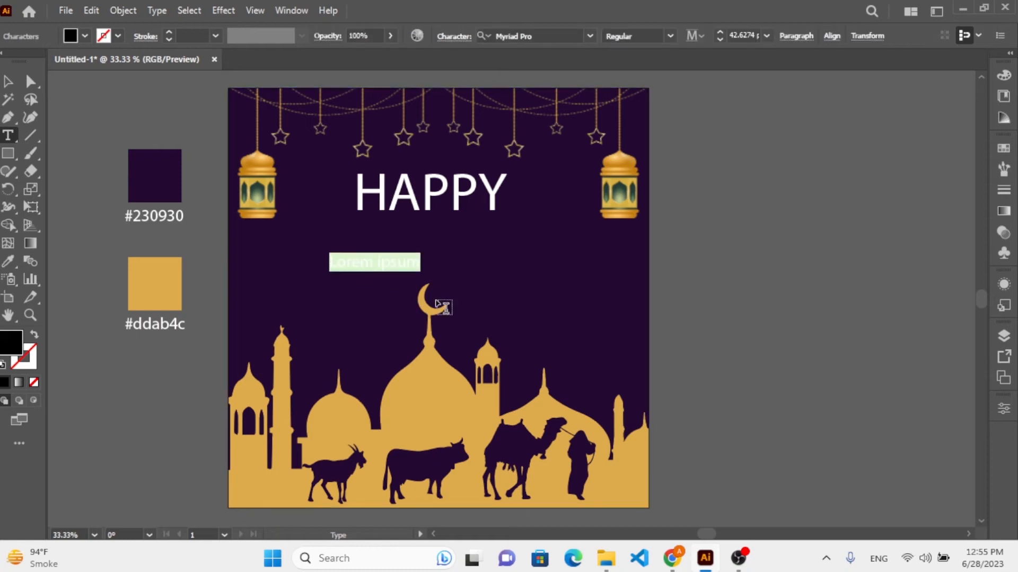
{"action": "key", "text": "BackSpace"}
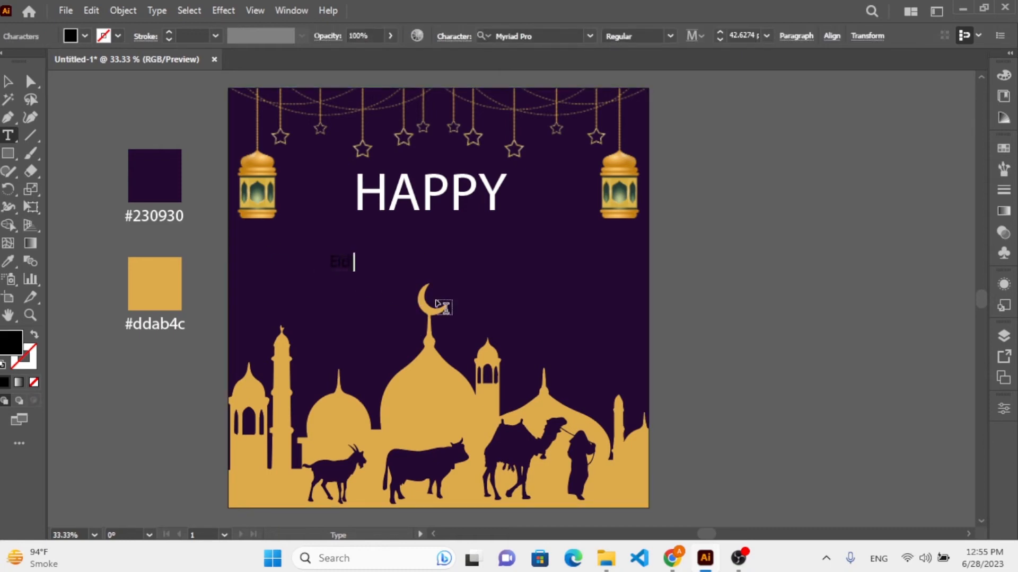
{"action": "type", "text": "Eid Al"}
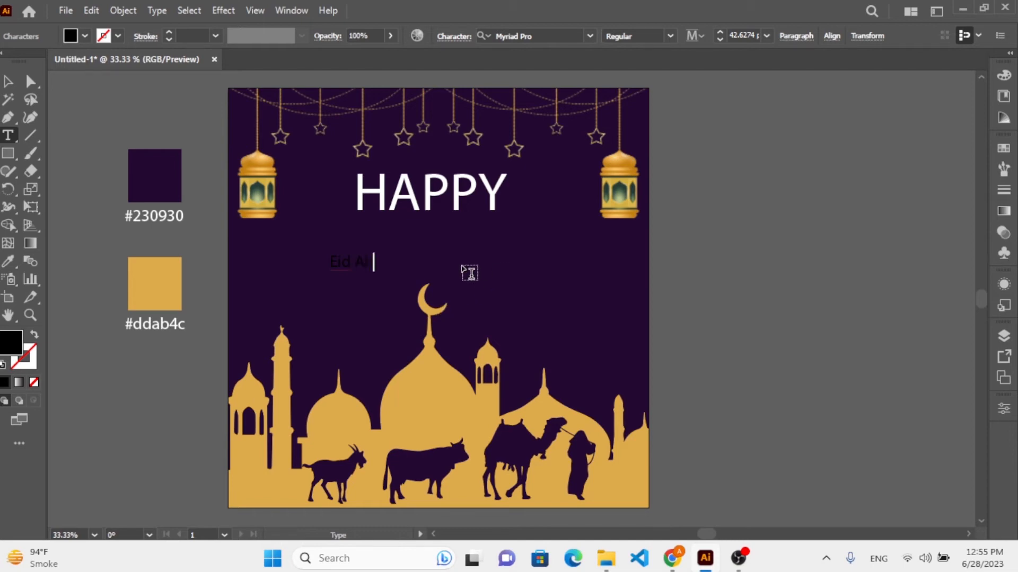
{"action": "type", "text": "-Adha"}
{"action": "left_click", "coordinate": [8, 81]}
{"action": "left_click", "coordinate": [72, 36]}
{"action": "left_click", "coordinate": [23, 61]}
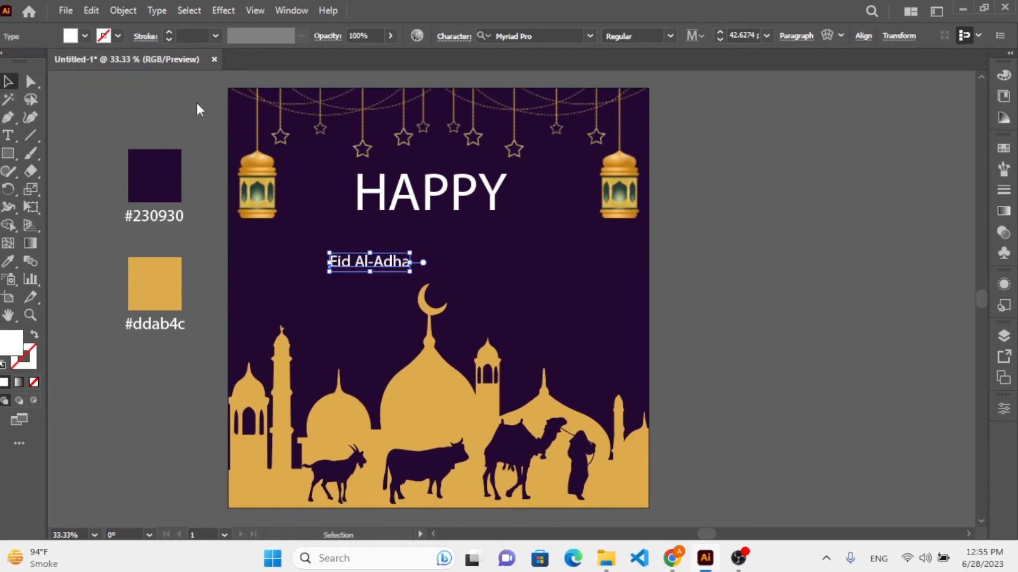
{"action": "left_click_drag", "start_coordinate": [412, 273], "coordinate": [484, 257]}
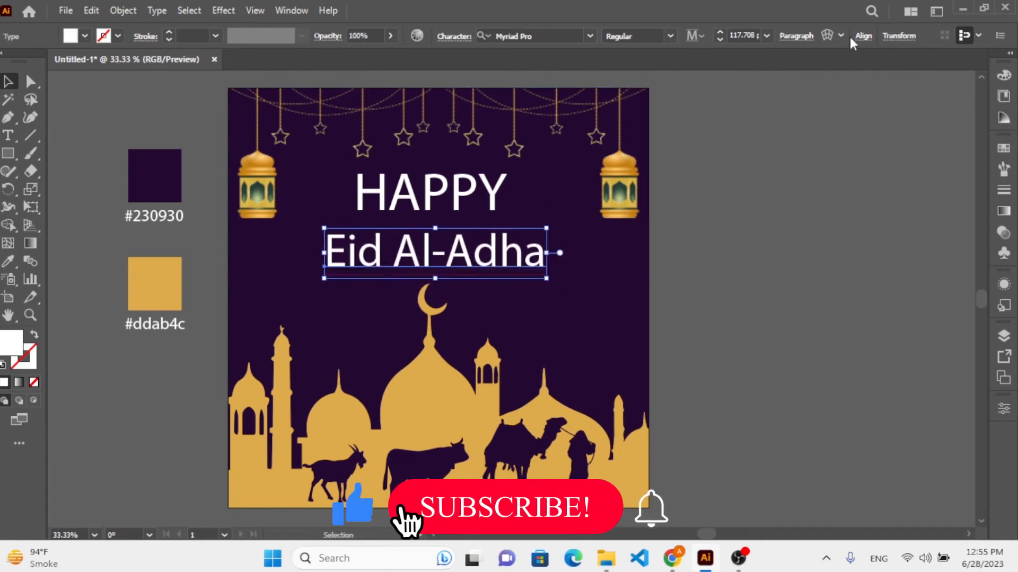
Step: Preview installed fonts on the Eid Al-Adha text one after another, from Adobe Arabic through Lucida Handwriting Italic
{"action": "scroll", "coordinate": [699, 379], "scroll_direction": "right", "scroll_amount": 3}
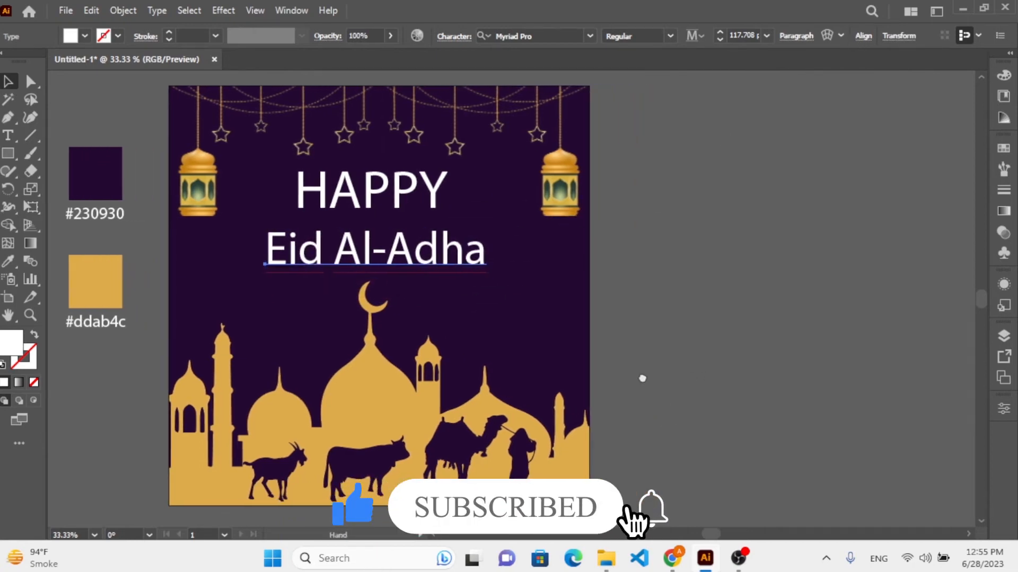
{"action": "left_click", "coordinate": [1003, 410]}
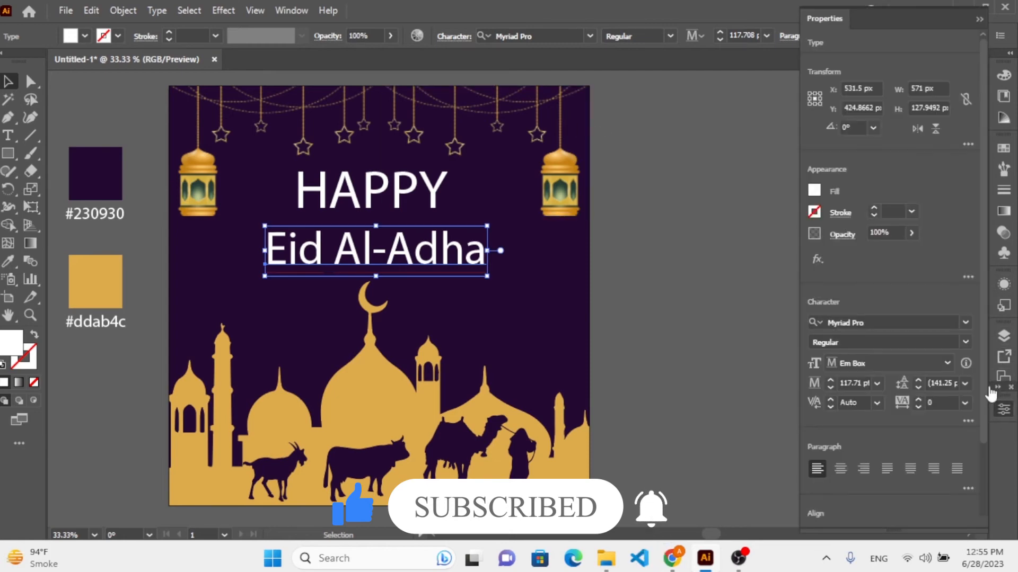
{"action": "left_click", "coordinate": [964, 325]}
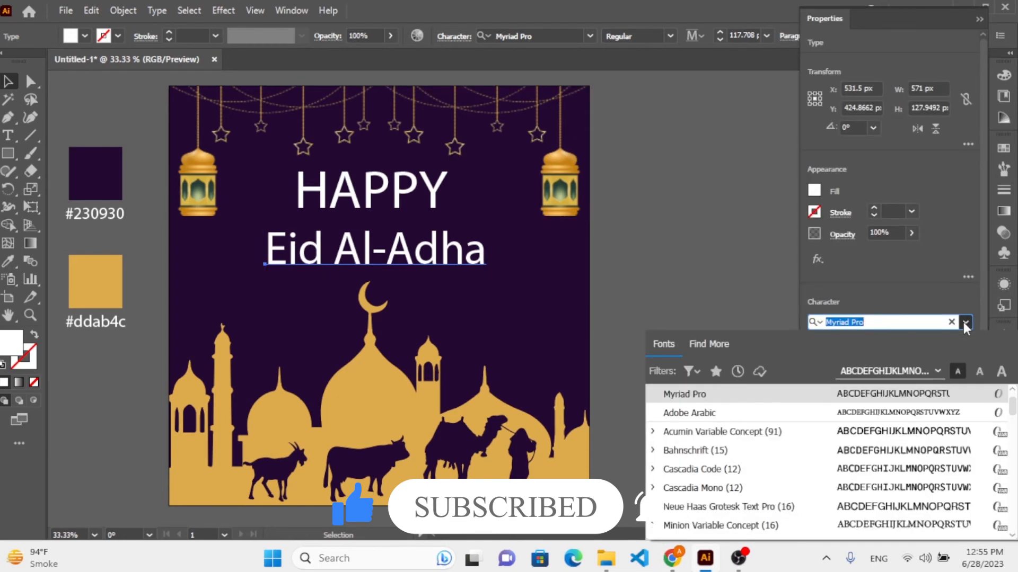
{"action": "key", "text": "Down"}
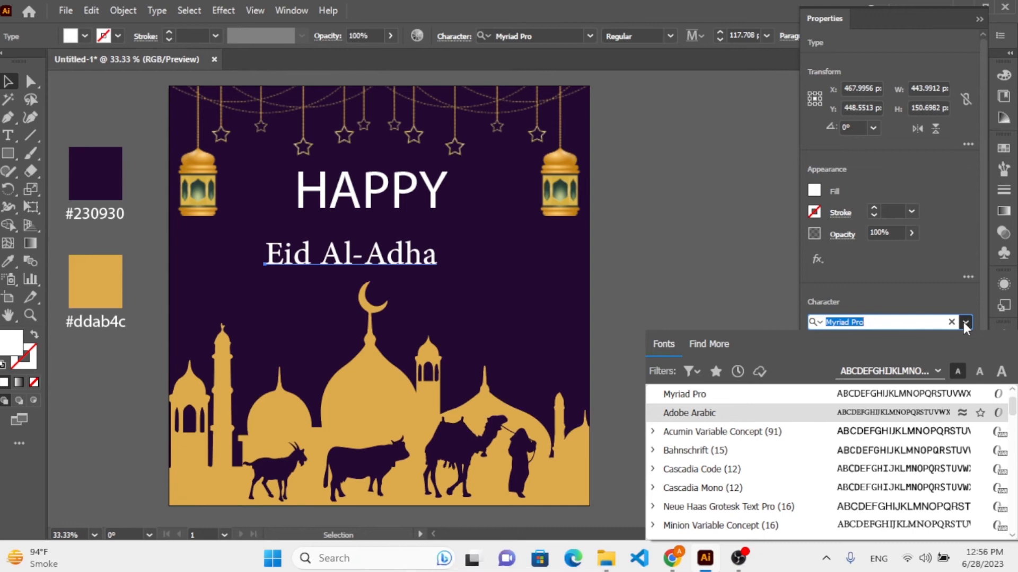
{"action": "key", "text": "Down"}
{"action": "key", "text": "Down"}
{"action": "key", "text": "Down"}
{"action": "key", "text": "Down"}
{"action": "key", "text": "Down"}
{"action": "key", "text": "Down"}
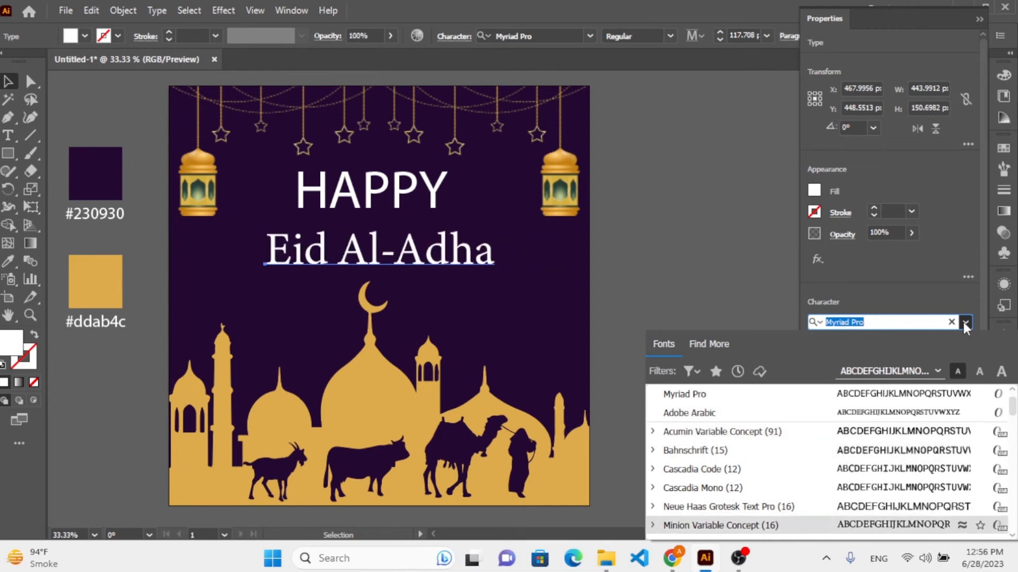
{"action": "key", "text": "Down"}
{"action": "key", "text": "Down"}
{"action": "key", "text": "Down"}
{"action": "key", "text": "Down"}
{"action": "key", "text": "Down"}
{"action": "key", "text": "Down"}
{"action": "key", "text": "Down"}
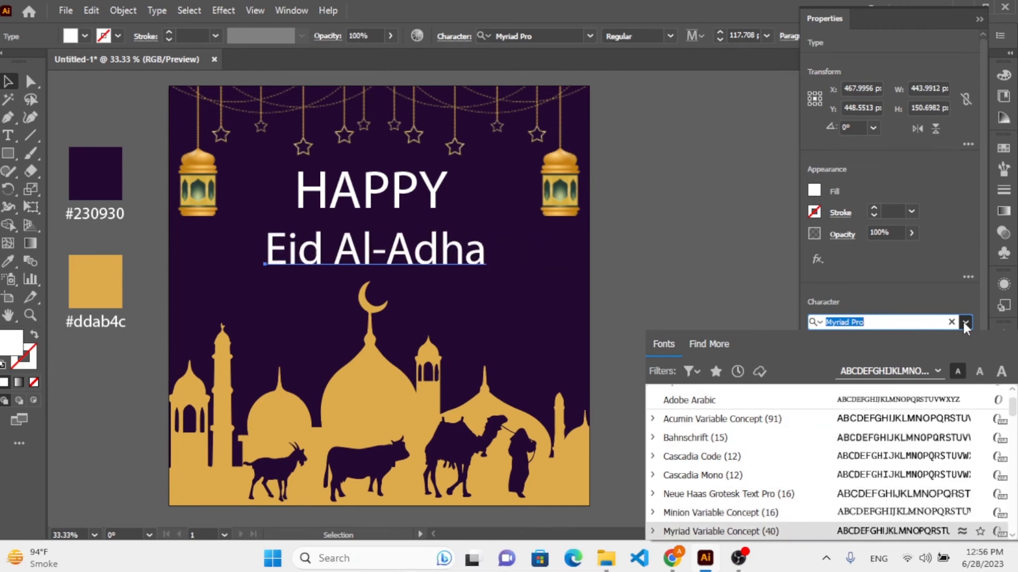
{"action": "key", "text": "Down"}
{"action": "key", "text": "Down"}
{"action": "key", "text": "Down"}
{"action": "key", "text": "Down"}
{"action": "key", "text": "Down"}
{"action": "key", "text": "Down"}
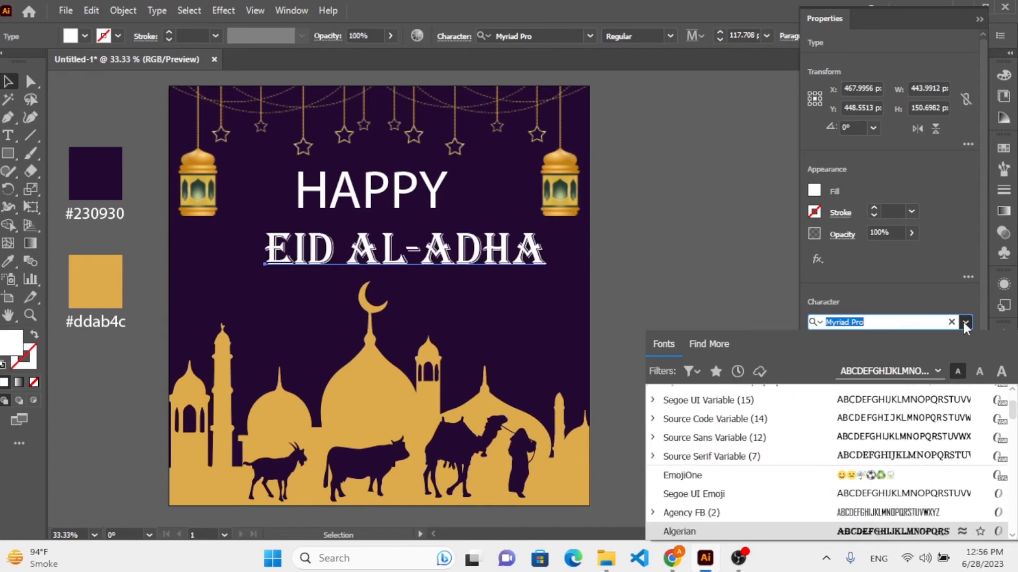
{"action": "key", "text": "Down"}
{"action": "key", "text": "Down"}
{"action": "key", "text": "Down"}
{"action": "key", "text": "Down"}
{"action": "key", "text": "Down"}
{"action": "key", "text": "Down"}
{"action": "key", "text": "Down"}
{"action": "key", "text": "Down"}
{"action": "key", "text": "Down"}
{"action": "key", "text": "Down"}
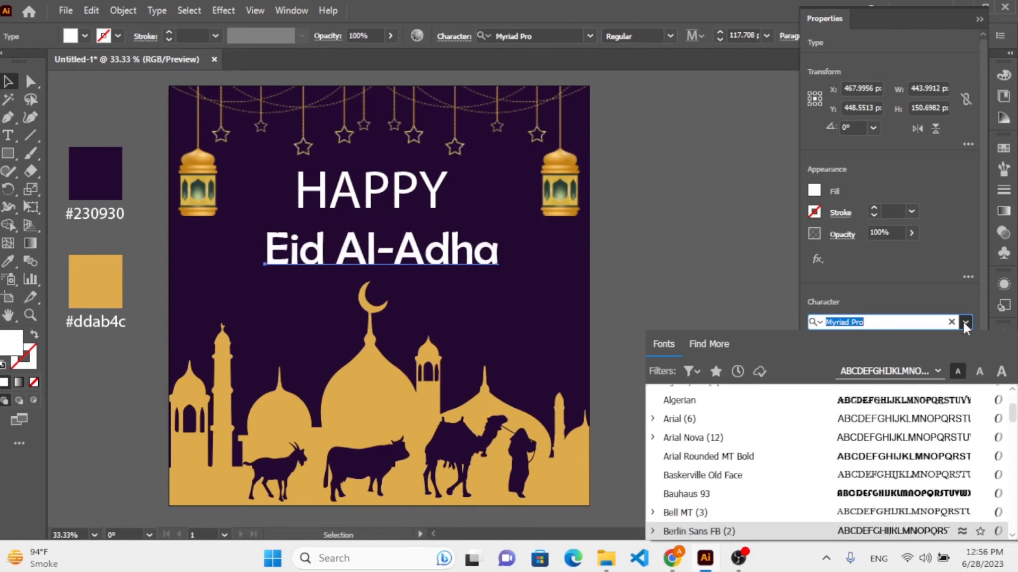
{"action": "key", "text": "Down"}
{"action": "key", "text": "Down"}
{"action": "key", "text": "Down"}
{"action": "key", "text": "Down"}
{"action": "key", "text": "Down"}
{"action": "key", "text": "Down"}
{"action": "key", "text": "Down"}
{"action": "key", "text": "Down"}
{"action": "key", "text": "Down"}
{"action": "key", "text": "Down"}
{"action": "key", "text": "Down"}
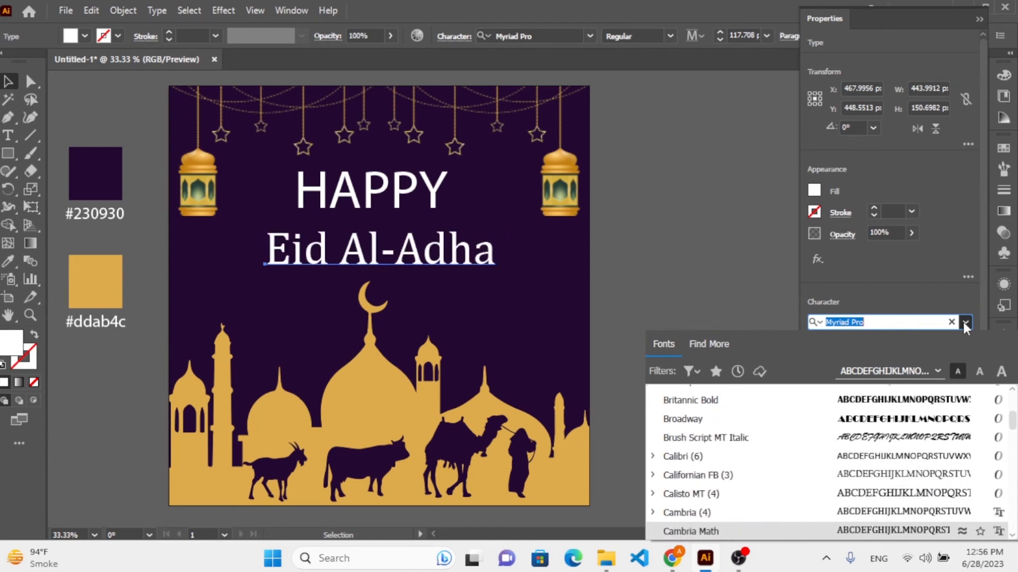
{"action": "key", "text": "Down"}
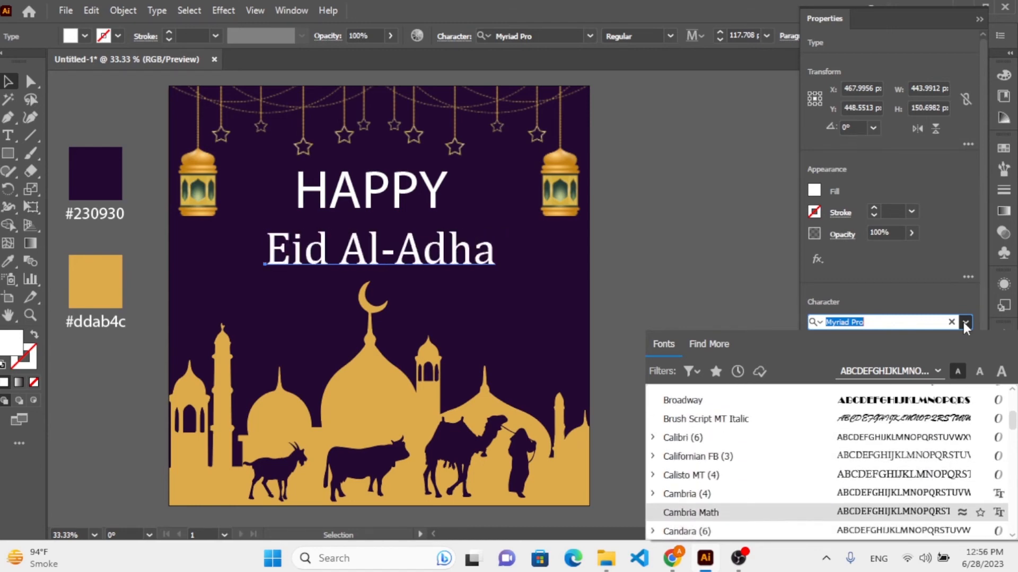
{"action": "key", "text": "Down"}
{"action": "key", "text": "Down"}
{"action": "key", "text": "Down"}
{"action": "key", "text": "Down"}
{"action": "key", "text": "Down"}
{"action": "key", "text": "Down"}
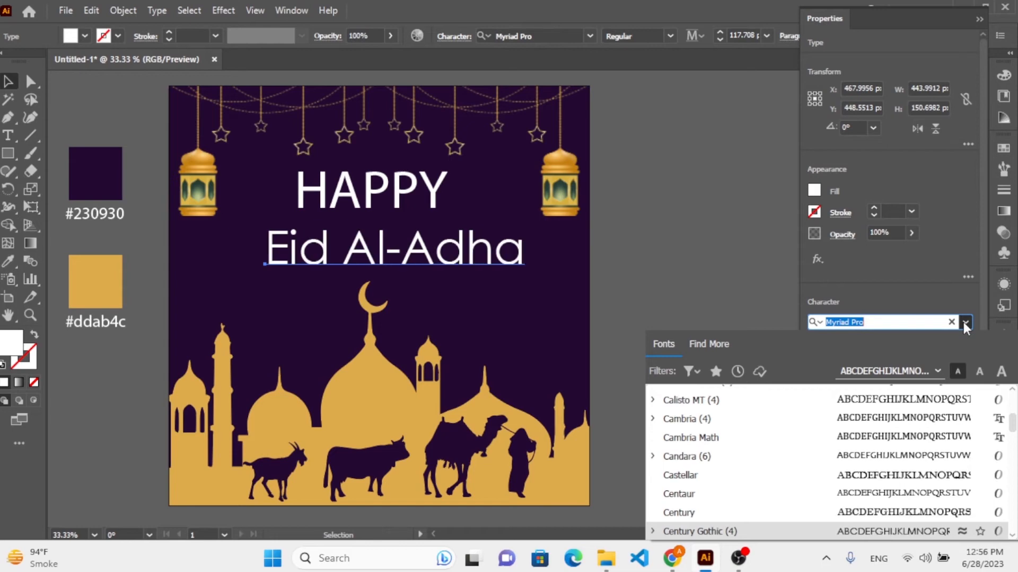
{"action": "key", "text": "Down"}
{"action": "key", "text": "Down"}
{"action": "key", "text": "Down"}
{"action": "key", "text": "Down"}
{"action": "key", "text": "Down"}
{"action": "key", "text": "Down"}
{"action": "key", "text": "Down"}
{"action": "key", "text": "Down"}
{"action": "key", "text": "Down"}
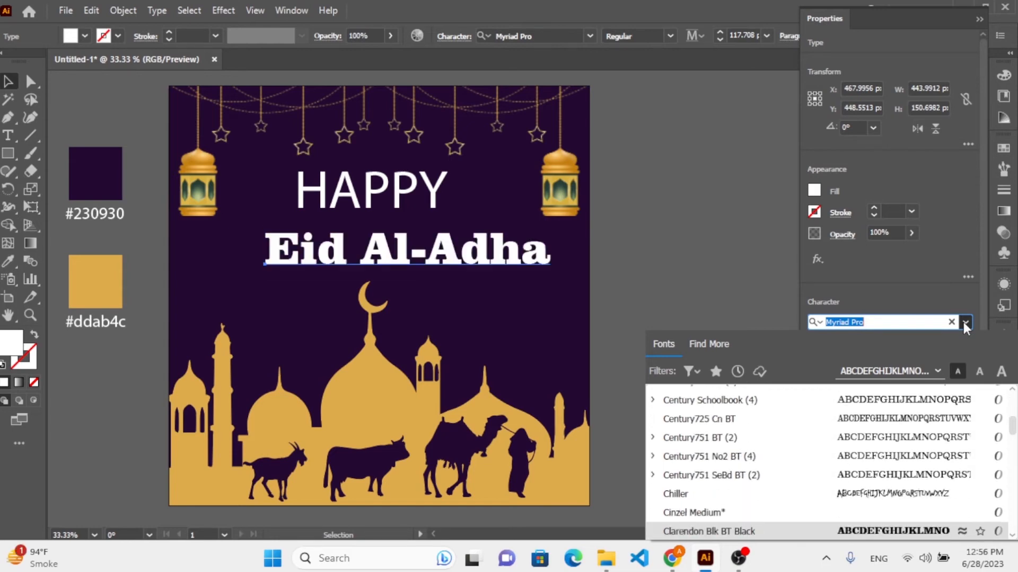
{"action": "key", "text": "Down"}
{"action": "key", "text": "Down"}
{"action": "key", "text": "Down"}
{"action": "key", "text": "Down"}
{"action": "key", "text": "Down"}
{"action": "key", "text": "Down"}
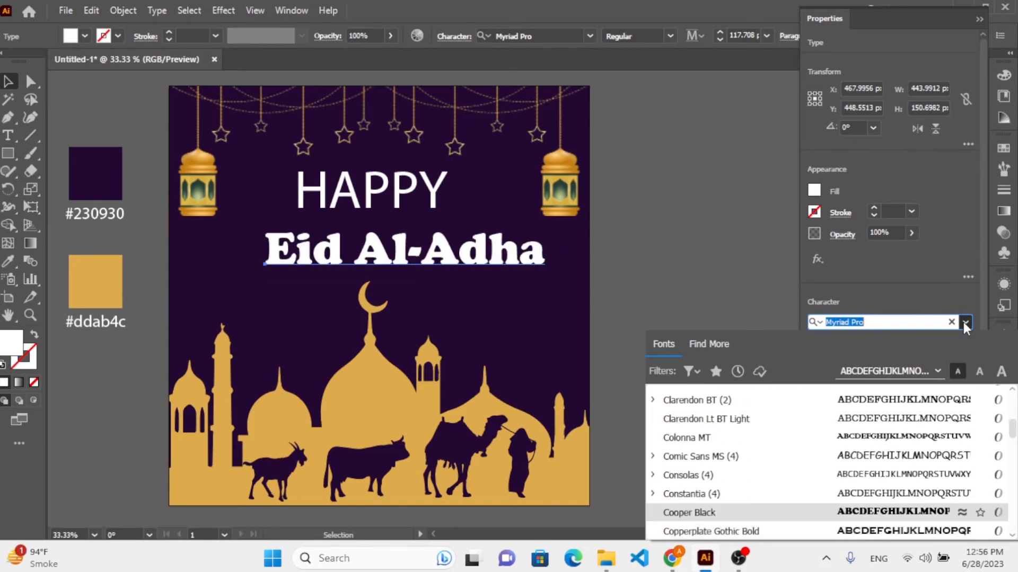
{"action": "key", "text": "Down"}
{"action": "key", "text": "Down"}
{"action": "key", "text": "Down"}
{"action": "key", "text": "Down"}
{"action": "key", "text": "Down"}
{"action": "key", "text": "Down"}
{"action": "key", "text": "Down"}
{"action": "key", "text": "Down"}
{"action": "key", "text": "Down"}
{"action": "key", "text": "Down"}
{"action": "key", "text": "Down"}
{"action": "key", "text": "Down"}
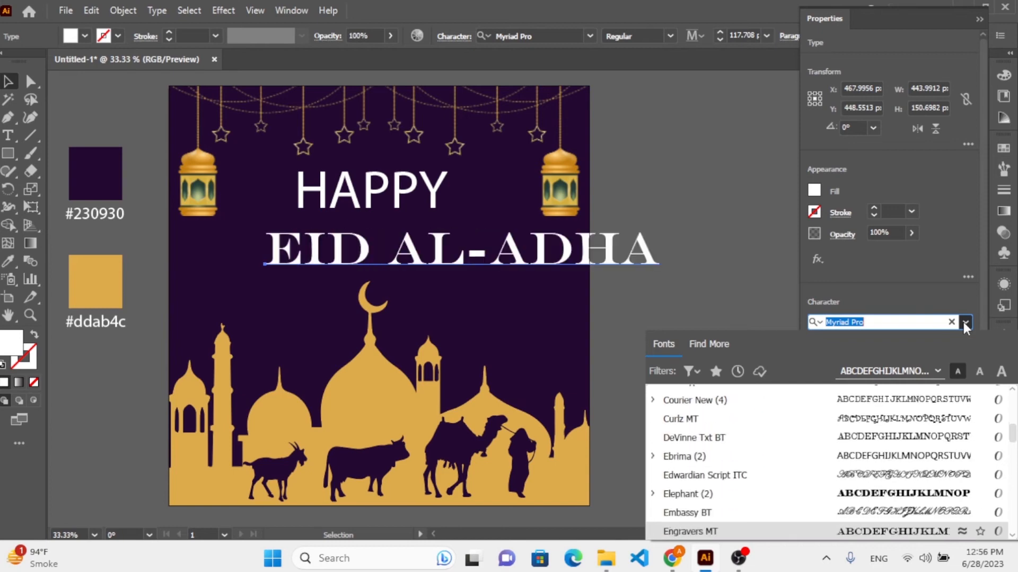
{"action": "key", "text": "Down"}
{"action": "key", "text": "Down"}
{"action": "key", "text": "Down"}
{"action": "key", "text": "Down"}
{"action": "key", "text": "Down"}
{"action": "key", "text": "Down"}
{"action": "key", "text": "Down"}
{"action": "key", "text": "Down"}
{"action": "key", "text": "Down"}
{"action": "key", "text": "Down"}
{"action": "key", "text": "Down"}
{"action": "key", "text": "Down"}
{"action": "key", "text": "Down"}
{"action": "key", "text": "Down"}
{"action": "key", "text": "Down"}
{"action": "key", "text": "Down"}
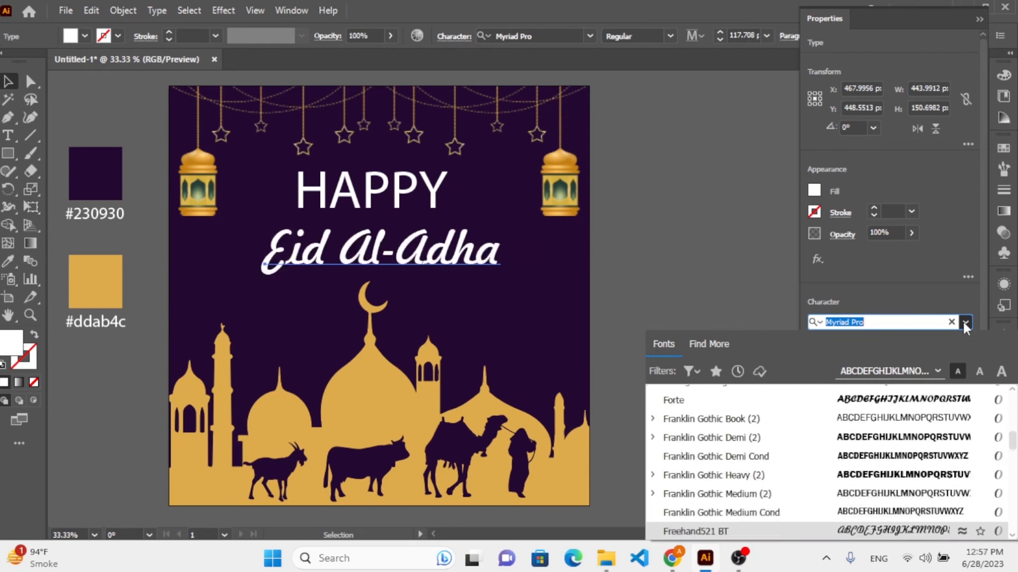
{"action": "key", "text": "Down"}
{"action": "key", "text": "Down"}
{"action": "key", "text": "Down"}
{"action": "key", "text": "Down"}
{"action": "key", "text": "Down"}
{"action": "key", "text": "Down"}
{"action": "key", "text": "Down"}
{"action": "key", "text": "Down"}
{"action": "key", "text": "Down"}
{"action": "key", "text": "Down"}
{"action": "key", "text": "Down"}
{"action": "key", "text": "Down"}
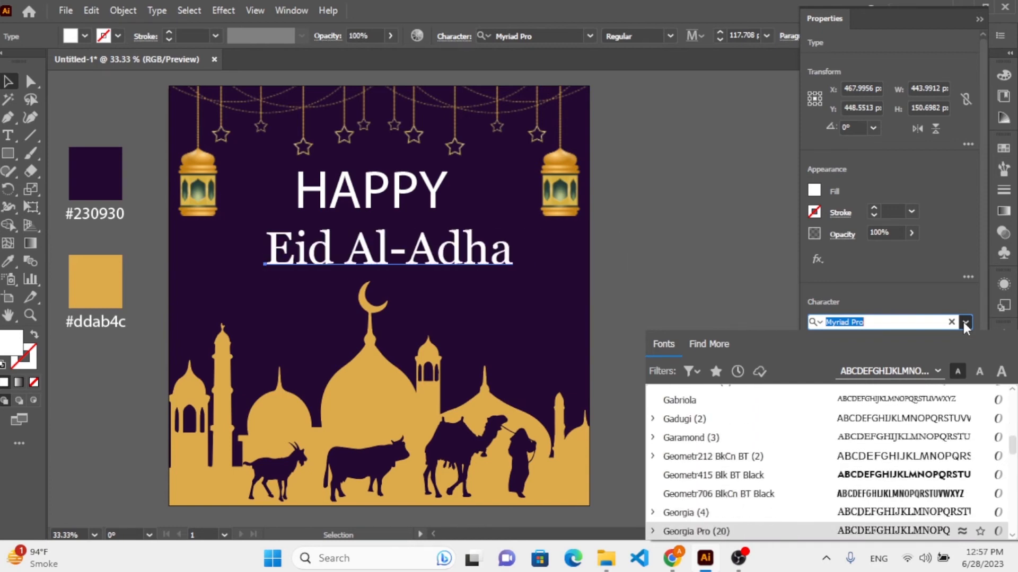
{"action": "key", "text": "Down"}
{"action": "key", "text": "Down"}
{"action": "key", "text": "Down"}
{"action": "key", "text": "Down"}
{"action": "key", "text": "Down"}
{"action": "key", "text": "Down"}
{"action": "key", "text": "Down"}
{"action": "key", "text": "Down"}
{"action": "key", "text": "Down"}
{"action": "key", "text": "Down"}
{"action": "key", "text": "Down"}
{"action": "key", "text": "Down"}
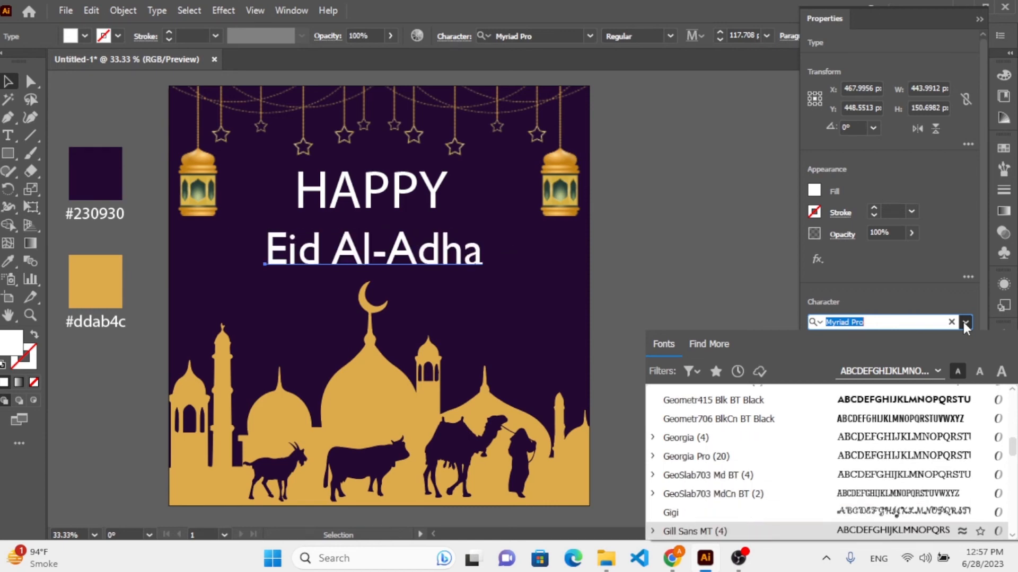
{"action": "key", "text": "Down"}
{"action": "key", "text": "Down"}
{"action": "key", "text": "Down"}
{"action": "key", "text": "Down"}
{"action": "key", "text": "Down"}
{"action": "key", "text": "Down"}
{"action": "key", "text": "Down"}
{"action": "key", "text": "Down"}
{"action": "key", "text": "Down"}
{"action": "key", "text": "Down"}
{"action": "key", "text": "Down"}
{"action": "key", "text": "Down"}
{"action": "key", "text": "Down"}
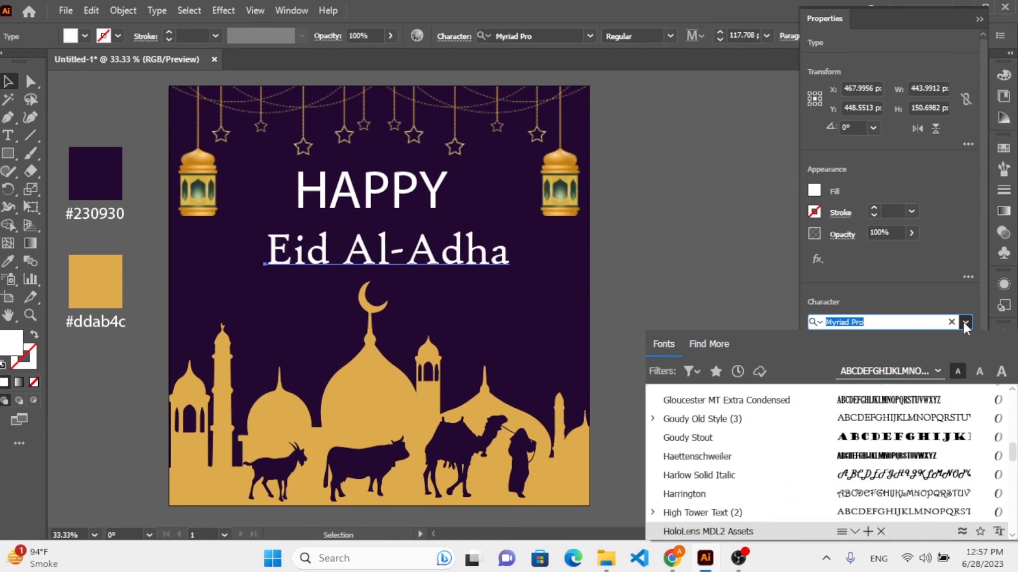
{"action": "key", "text": "Down"}
{"action": "key", "text": "Down"}
{"action": "key", "text": "Down"}
{"action": "key", "text": "Down"}
{"action": "key", "text": "Down"}
{"action": "key", "text": "Down"}
{"action": "key", "text": "Down"}
{"action": "key", "text": "Down"}
{"action": "key", "text": "Down"}
{"action": "key", "text": "Down"}
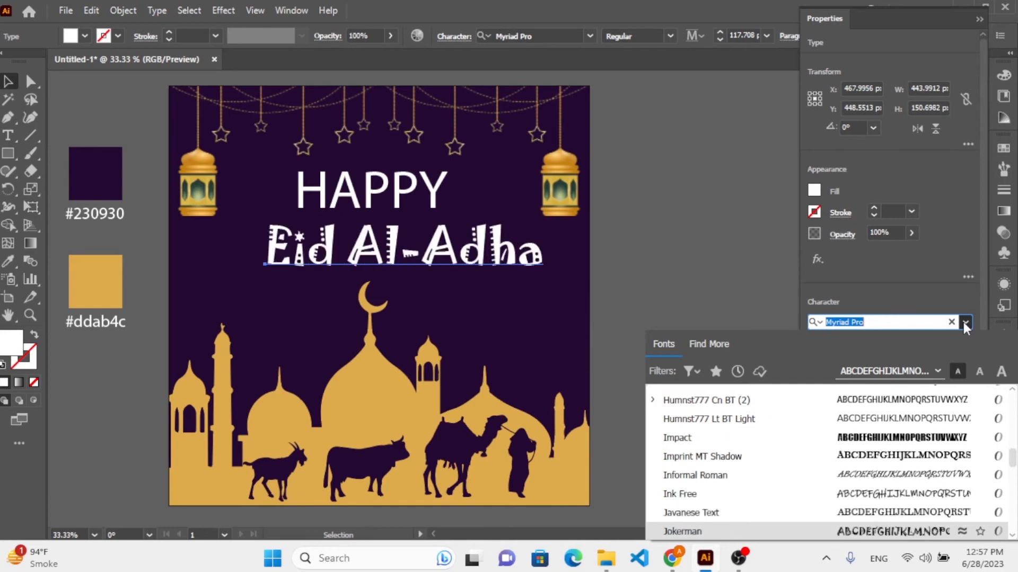
{"action": "key", "text": "Down"}
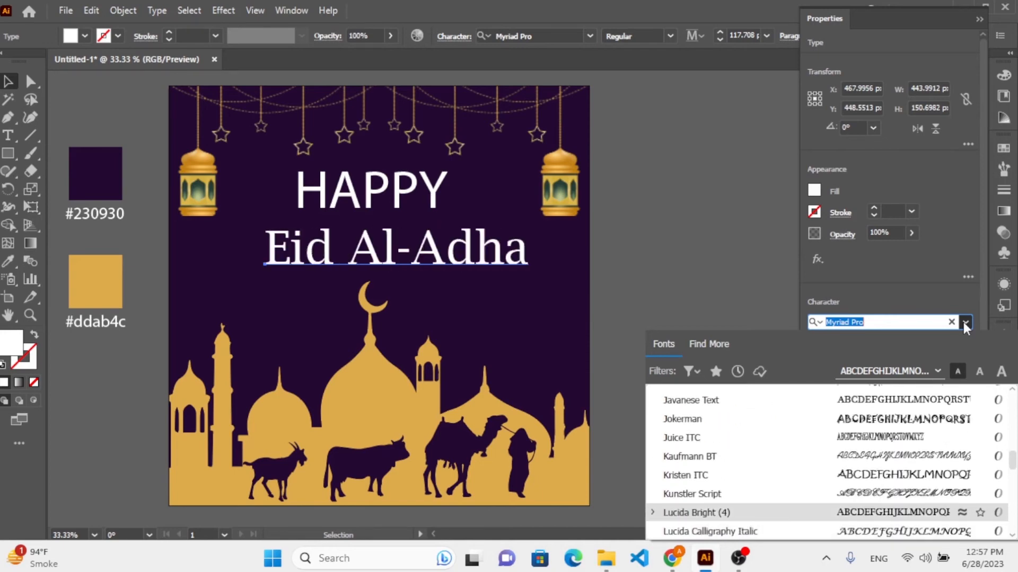
{"action": "key", "text": "Down"}
{"action": "key", "text": "Down"}
{"action": "key", "text": "Down"}
{"action": "key", "text": "Down"}
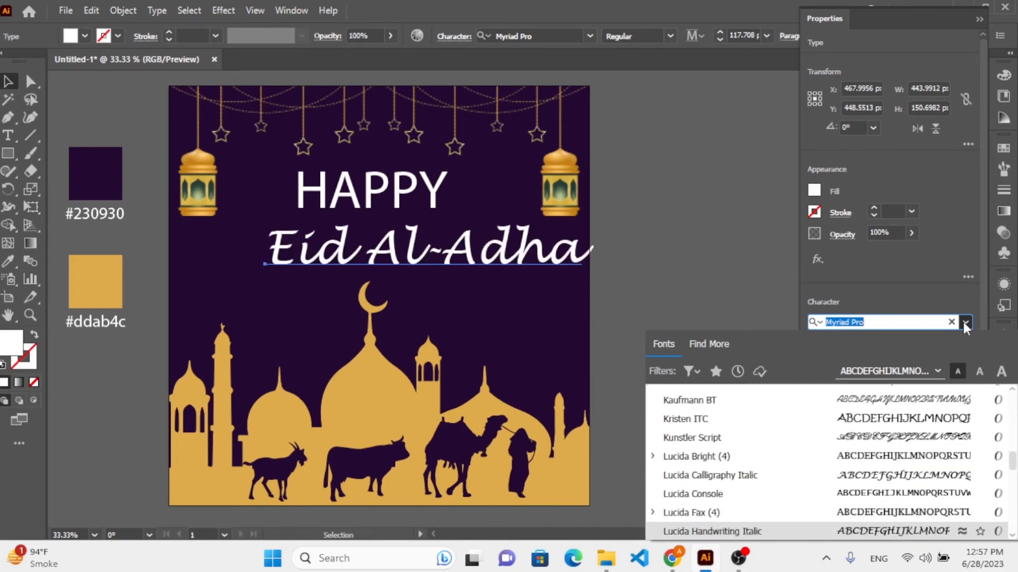
Step: Preview the remaining installed fonts on the Eid Al-Adha text one by one, from Lucida Sans through Nirmala UI
{"action": "key", "text": "Down"}
{"action": "key", "text": "Down"}
{"action": "key", "text": "Down"}
{"action": "key", "text": "Down"}
{"action": "key", "text": "Down"}
{"action": "key", "text": "Down"}
{"action": "key", "text": "Down"}
{"action": "key", "text": "Down"}
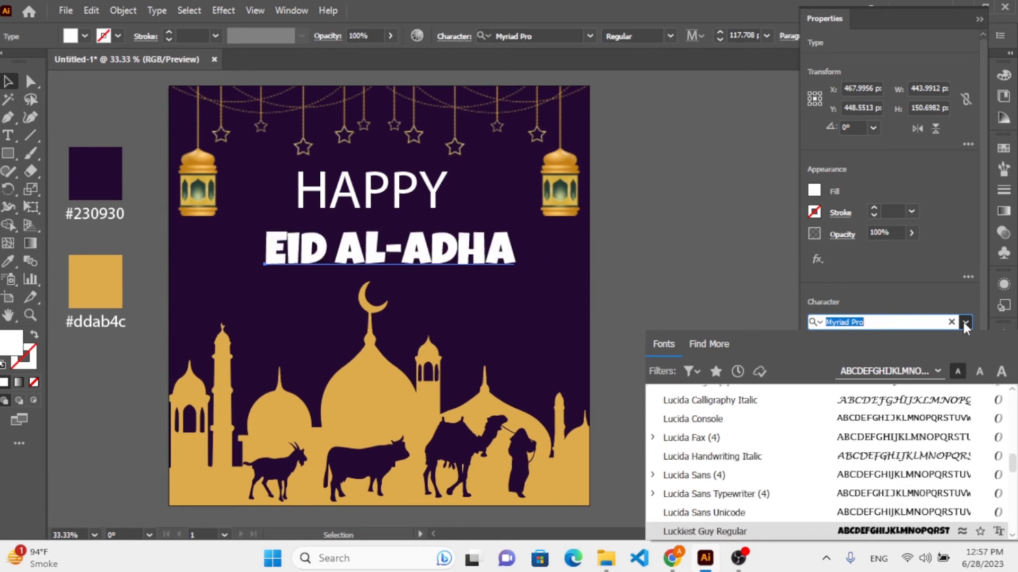
{"action": "key", "text": "Down"}
{"action": "key", "text": "Down"}
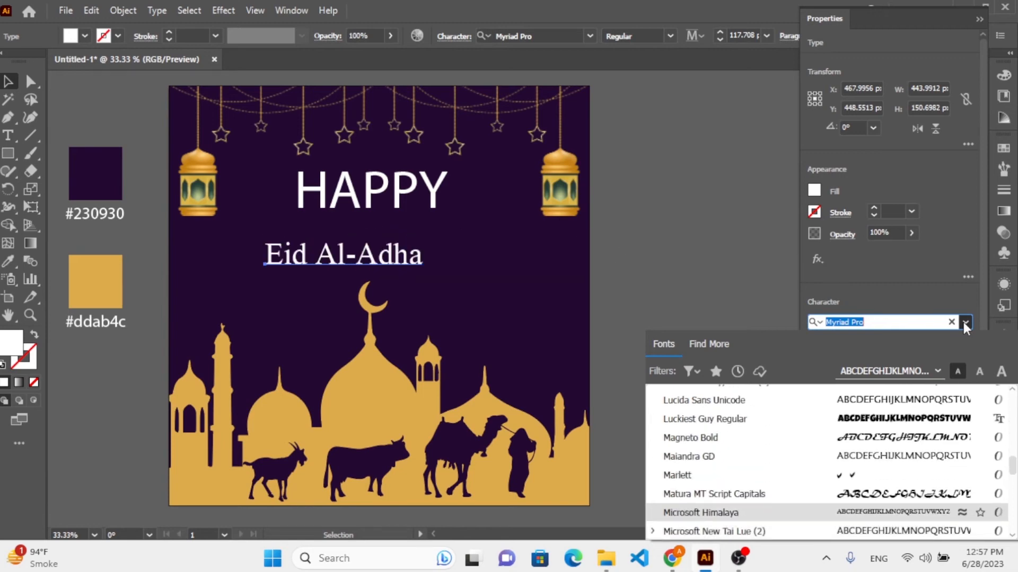
{"action": "key", "text": "Down"}
{"action": "key", "text": "Down"}
{"action": "key", "text": "Down"}
{"action": "key", "text": "Down"}
{"action": "key", "text": "Down"}
{"action": "key", "text": "Down"}
{"action": "key", "text": "Down"}
{"action": "key", "text": "Down"}
{"action": "key", "text": "Down"}
{"action": "key", "text": "Down"}
{"action": "key", "text": "Down"}
{"action": "key", "text": "Down"}
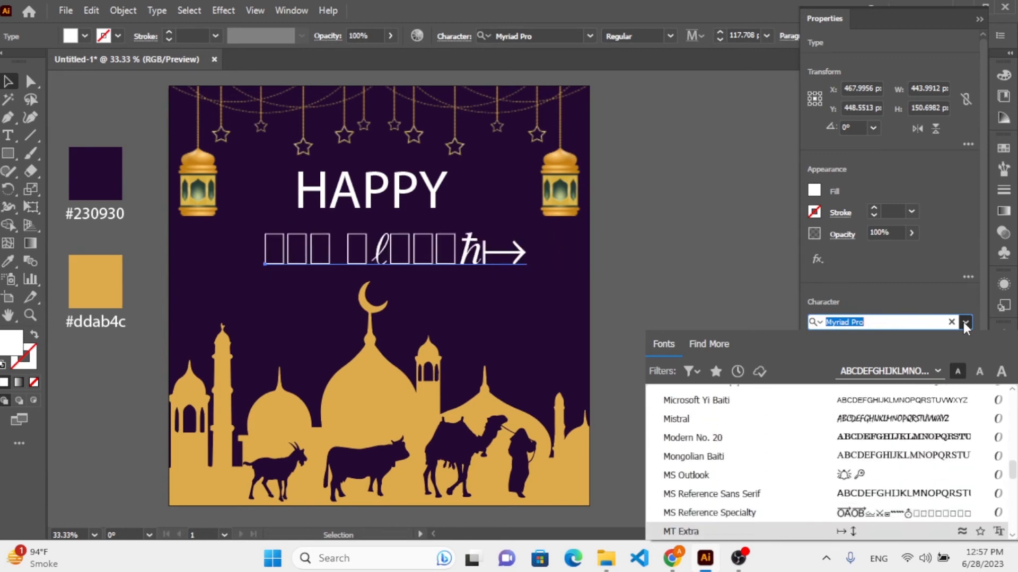
{"action": "key", "text": "Down"}
{"action": "key", "text": "Down"}
{"action": "key", "text": "Down"}
{"action": "key", "text": "Down"}
{"action": "key", "text": "Down"}
{"action": "key", "text": "Down"}
{"action": "key", "text": "Down"}
{"action": "key", "text": "Down"}
{"action": "key", "text": "Down"}
{"action": "key", "text": "Down"}
{"action": "key", "text": "Down"}
{"action": "key", "text": "Down"}
{"action": "key", "text": "Down"}
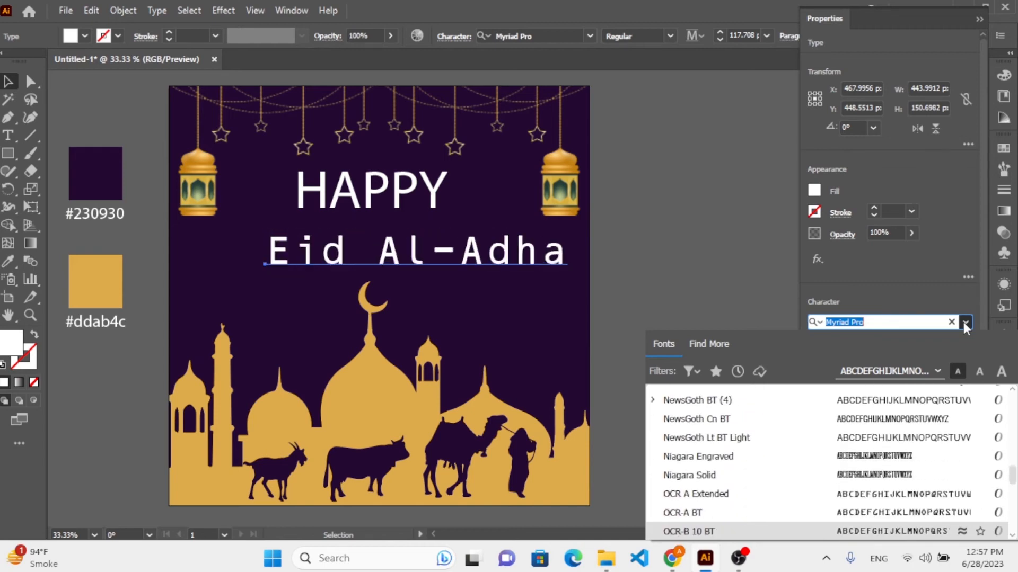
{"action": "key", "text": "Down"}
{"action": "key", "text": "Down"}
{"action": "key", "text": "Down"}
{"action": "key", "text": "Down"}
{"action": "key", "text": "Down"}
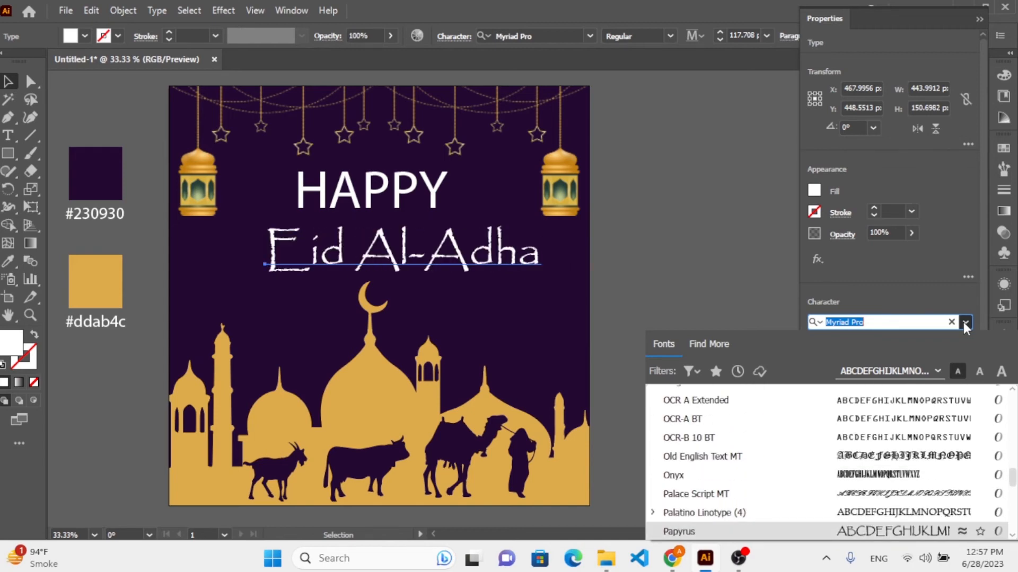
{"action": "key", "text": "Down"}
{"action": "key", "text": "Down"}
{"action": "key", "text": "Down"}
{"action": "key", "text": "Down"}
{"action": "key", "text": "Down"}
{"action": "key", "text": "Down"}
{"action": "key", "text": "Down"}
{"action": "key", "text": "Down"}
{"action": "key", "text": "Down"}
{"action": "key", "text": "Down"}
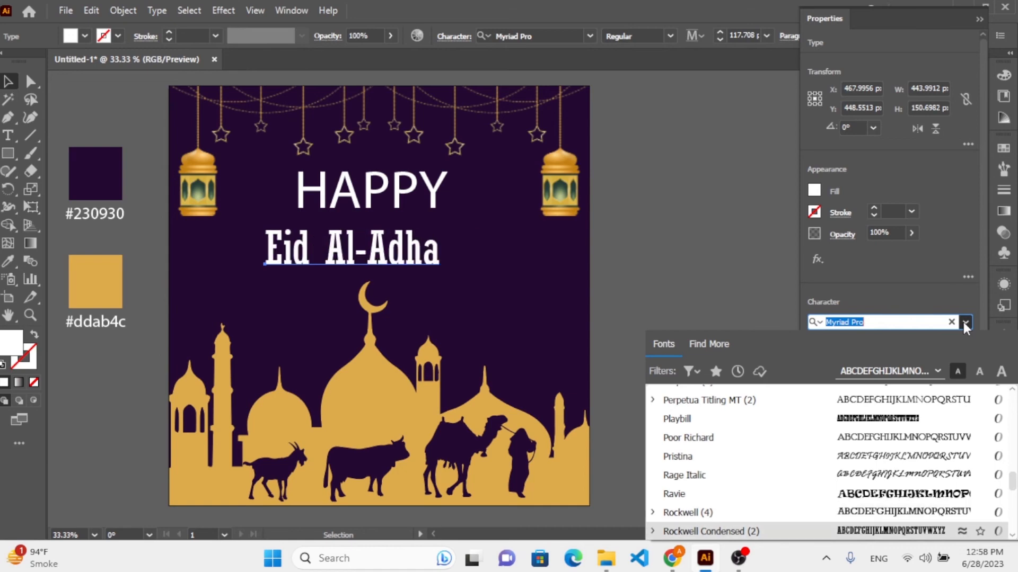
{"action": "key", "text": "Down"}
{"action": "key", "text": "Down"}
{"action": "key", "text": "Down"}
{"action": "key", "text": "Down"}
{"action": "key", "text": "Down"}
{"action": "key", "text": "Down"}
{"action": "key", "text": "Down"}
{"action": "key", "text": "Down"}
{"action": "key", "text": "Down"}
{"action": "key", "text": "Down"}
{"action": "key", "text": "Down"}
{"action": "key", "text": "Down"}
{"action": "key", "text": "Down"}
{"action": "key", "text": "Down"}
{"action": "key", "text": "Down"}
{"action": "key", "text": "Down"}
{"action": "key", "text": "Down"}
{"action": "key", "text": "Down"}
{"action": "key", "text": "Down"}
{"action": "key", "text": "Down"}
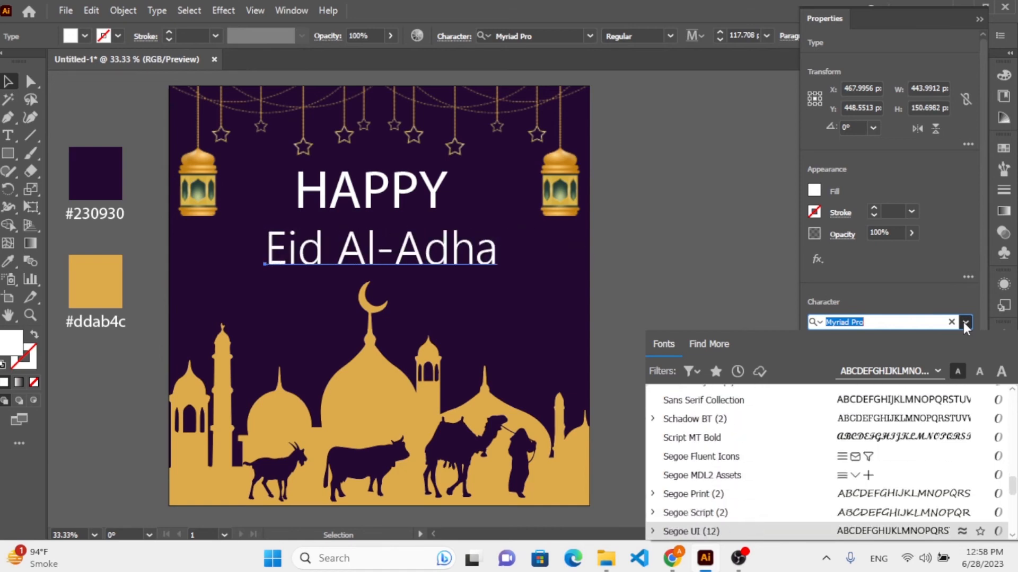
{"action": "key", "text": "Down"}
{"action": "key", "text": "Down"}
{"action": "key", "text": "Down"}
{"action": "key", "text": "Down"}
{"action": "key", "text": "Down"}
{"action": "key", "text": "Down"}
{"action": "key", "text": "Down"}
{"action": "key", "text": "Down"}
{"action": "key", "text": "Down"}
{"action": "key", "text": "Down"}
{"action": "key", "text": "Down"}
{"action": "key", "text": "Down"}
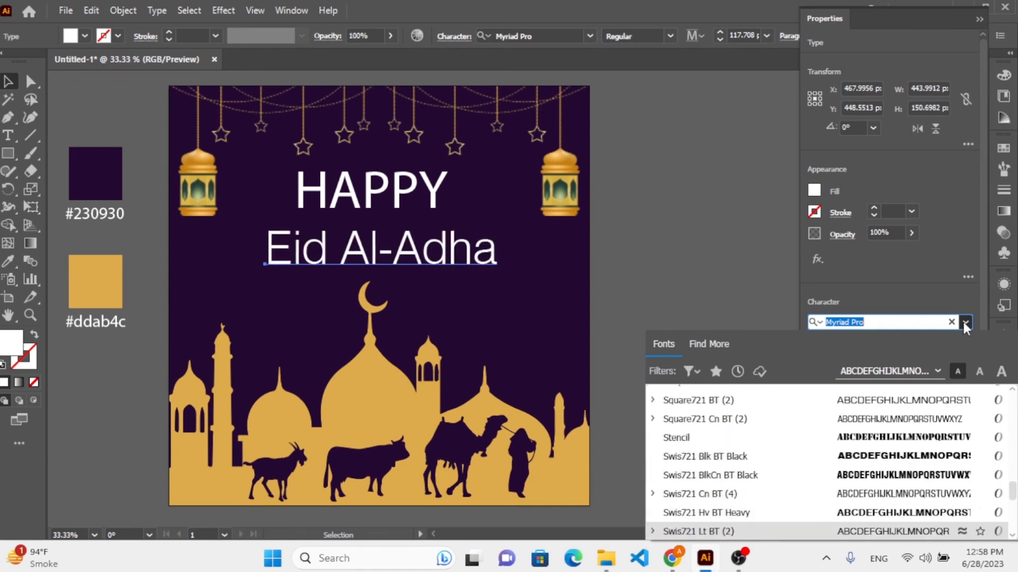
{"action": "key", "text": "Up"}
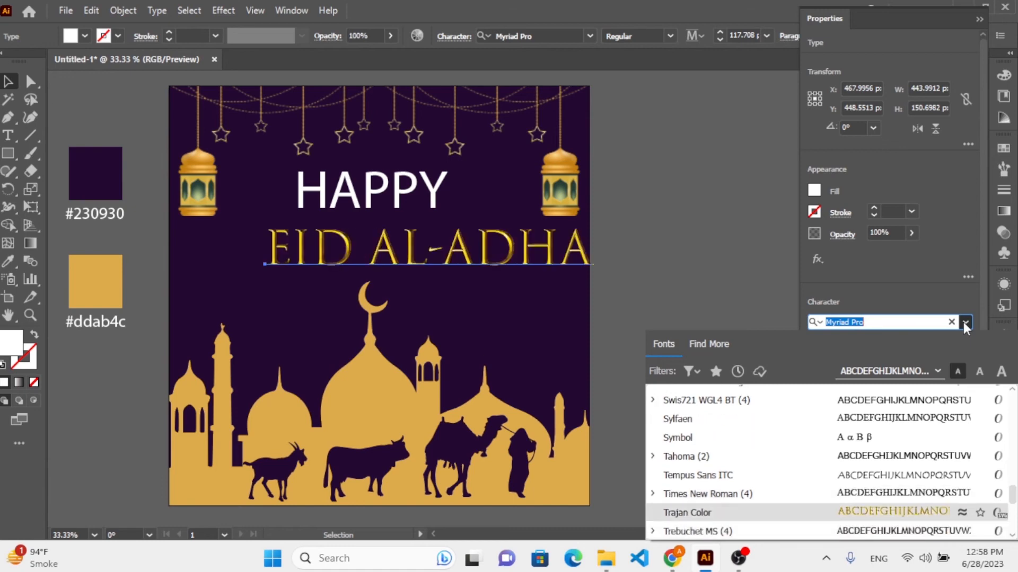
{"action": "key", "text": "Down"}
{"action": "key", "text": "Down"}
{"action": "key", "text": "Down"}
{"action": "key", "text": "Down"}
{"action": "key", "text": "Down"}
{"action": "key", "text": "Down"}
{"action": "key", "text": "Down"}
{"action": "key", "text": "Down"}
{"action": "key", "text": "Down"}
{"action": "key", "text": "Down"}
{"action": "key", "text": "Down"}
{"action": "key", "text": "Down"}
{"action": "key", "text": "Down"}
{"action": "key", "text": "Down"}
{"action": "key", "text": "Down"}
{"action": "key", "text": "Down"}
{"action": "key", "text": "Down"}
{"action": "key", "text": "Down"}
{"action": "key", "text": "Down"}
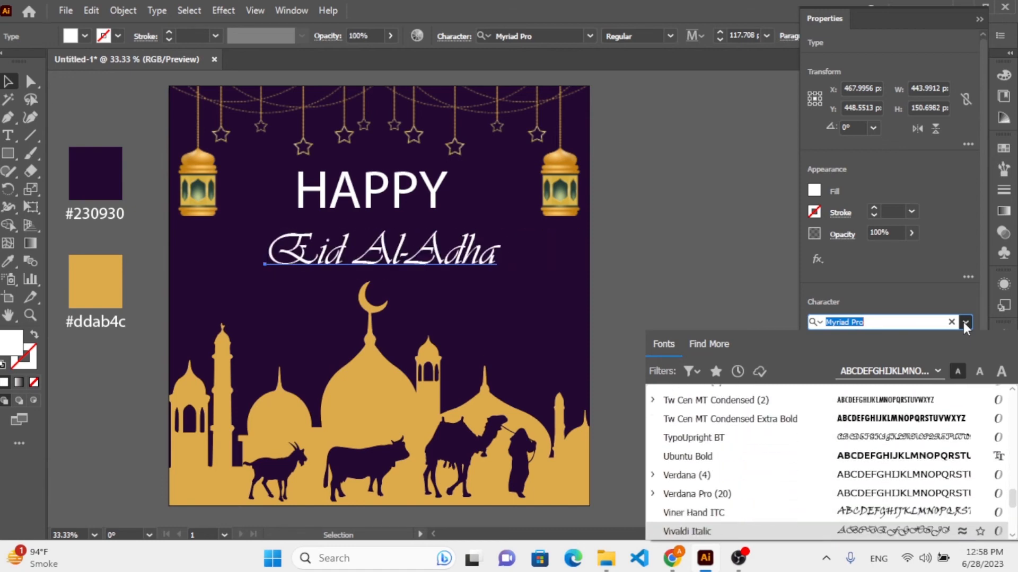
{"action": "key", "text": "Down"}
{"action": "key", "text": "Down"}
{"action": "key", "text": "Down"}
{"action": "key", "text": "Down"}
{"action": "key", "text": "Down"}
{"action": "key", "text": "Down"}
{"action": "key", "text": "Down"}
{"action": "key", "text": "Down"}
{"action": "key", "text": "Down"}
{"action": "key", "text": "Down"}
{"action": "key", "text": "Down"}
{"action": "key", "text": "Down"}
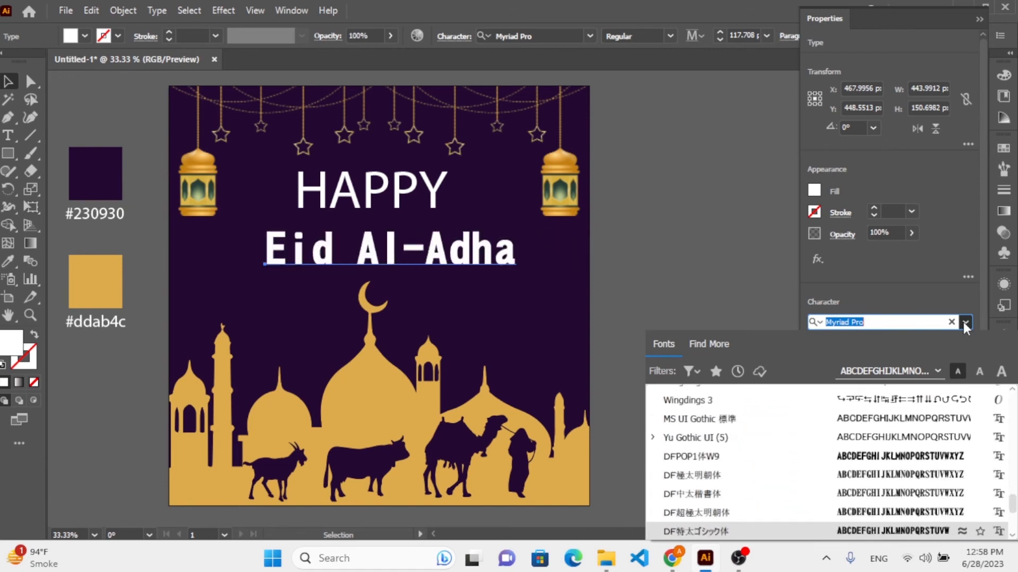
{"action": "key", "text": "Down"}
{"action": "key", "text": "Down"}
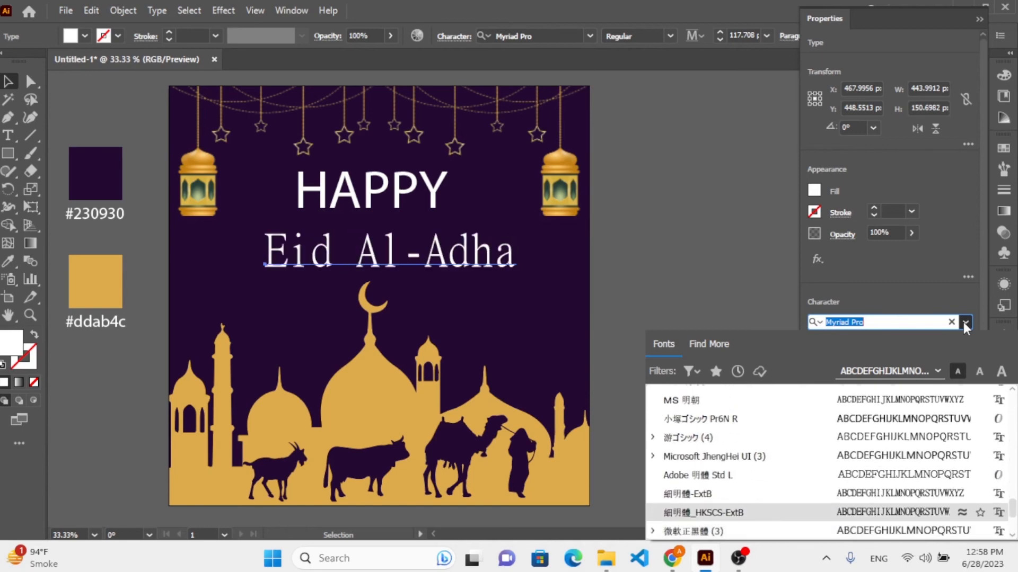
{"action": "key", "text": "Down"}
{"action": "key", "text": "Down"}
{"action": "key", "text": "Down"}
{"action": "key", "text": "Down"}
{"action": "key", "text": "Down"}
{"action": "key", "text": "Down"}
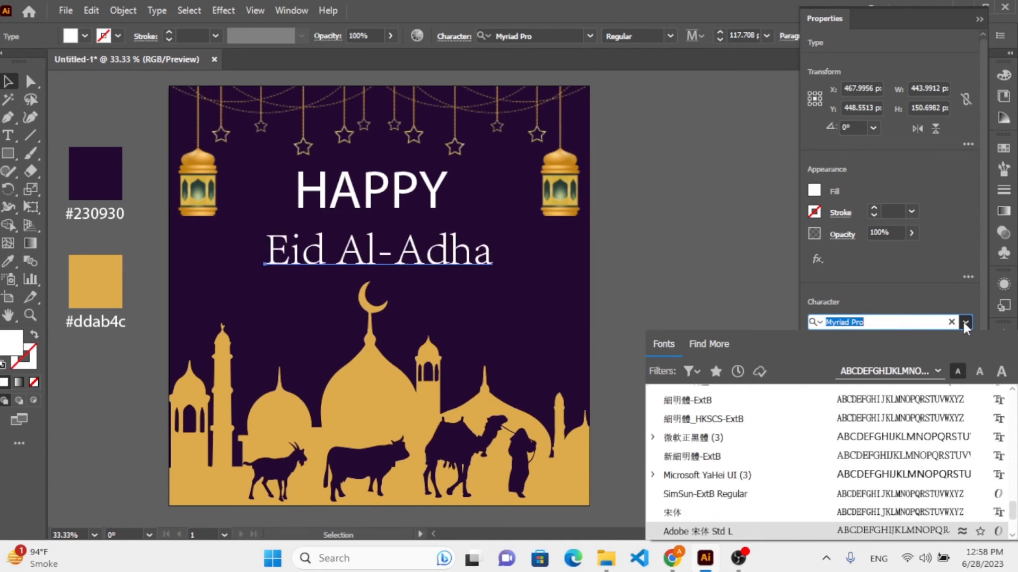
{"action": "key", "text": "Down"}
{"action": "key", "text": "Down"}
{"action": "key", "text": "Down"}
{"action": "key", "text": "Down"}
{"action": "key", "text": "Down"}
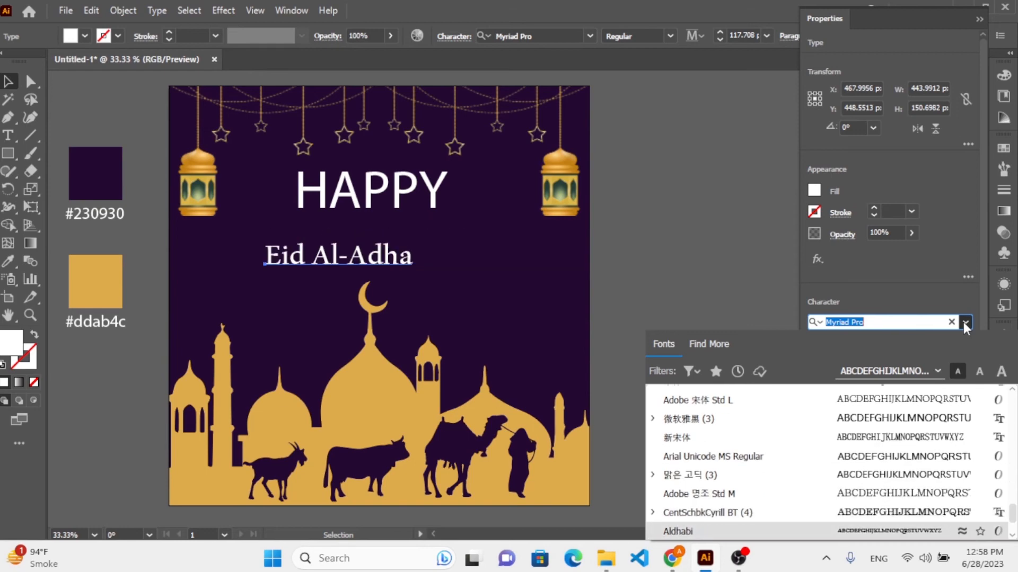
{"action": "key", "text": "Down"}
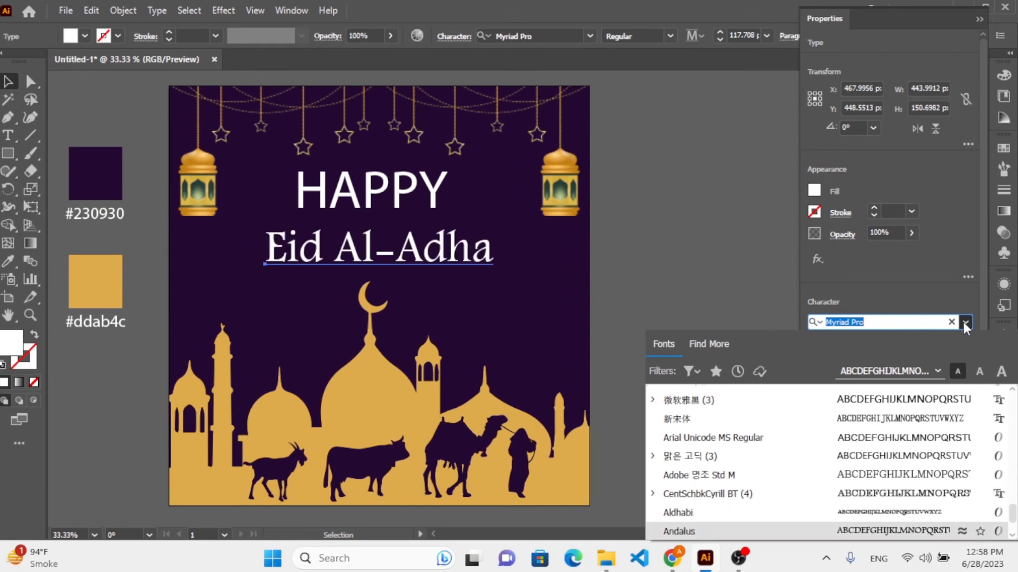
{"action": "key", "text": "Down"}
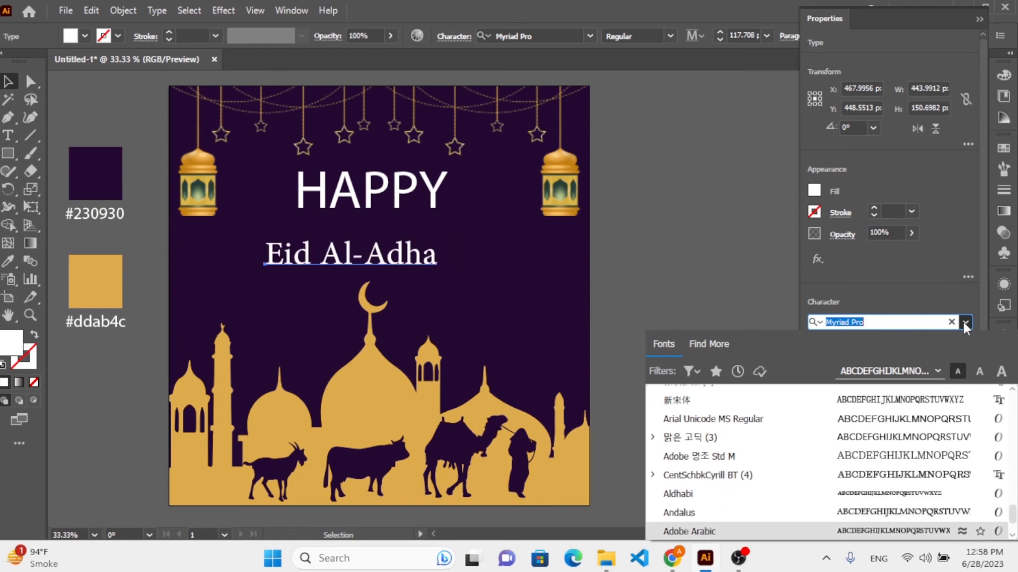
{"action": "key", "text": "Up"}
{"action": "key", "text": "Down"}
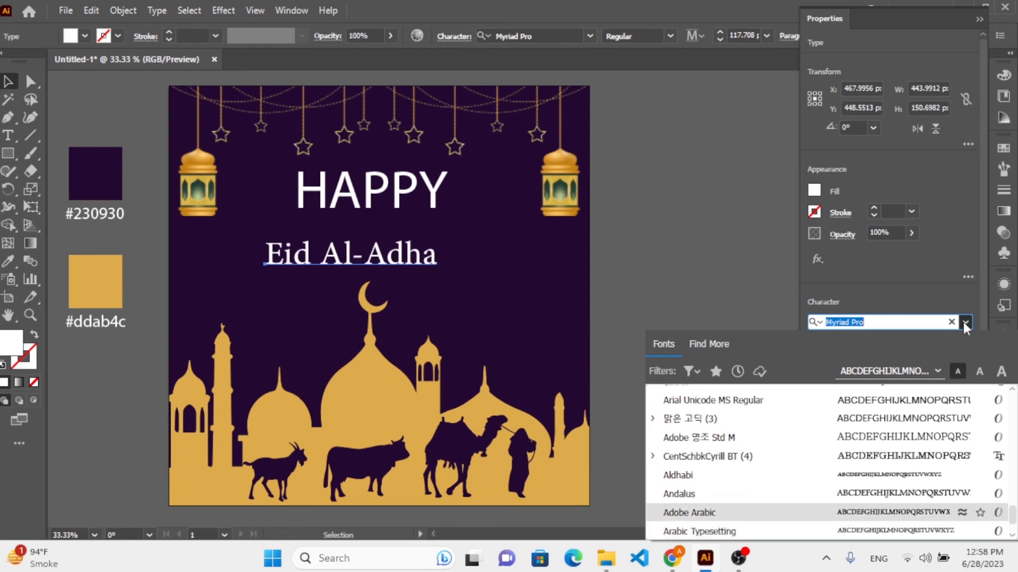
{"action": "key", "text": "Down"}
{"action": "key", "text": "Down"}
{"action": "key", "text": "Down"}
{"action": "key", "text": "Down"}
{"action": "key", "text": "Down"}
{"action": "key", "text": "Down"}
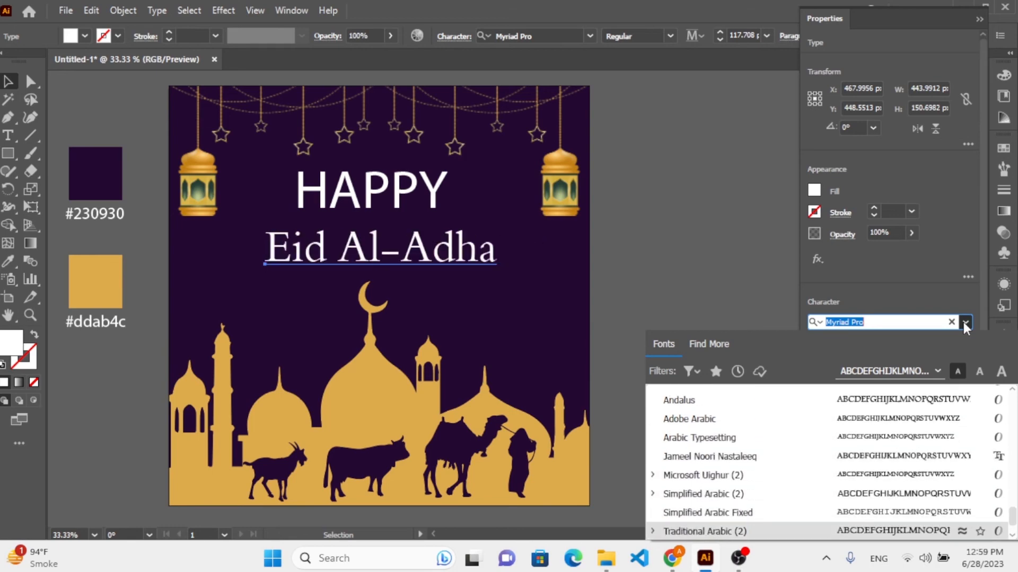
{"action": "key", "text": "Down"}
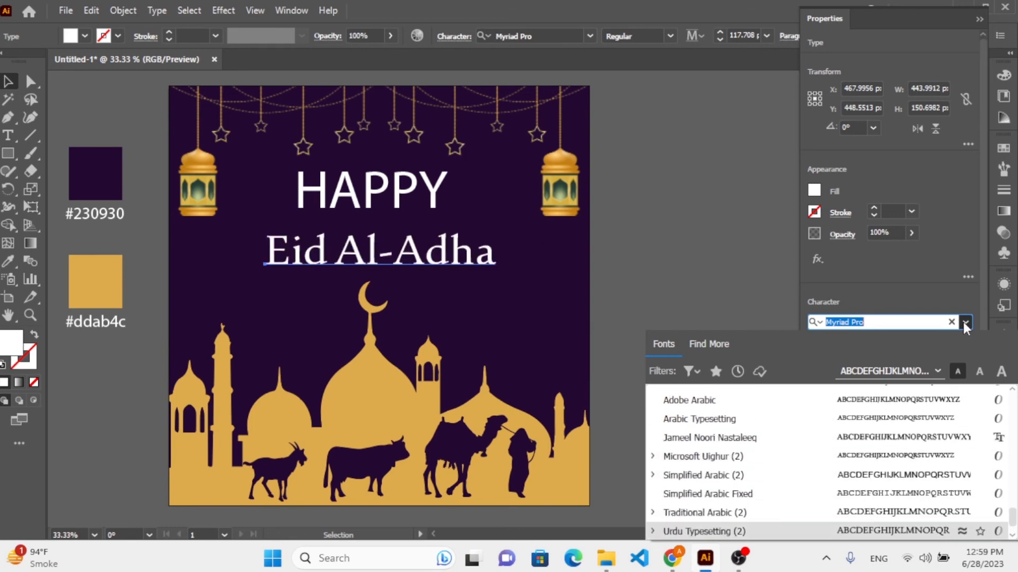
{"action": "key", "text": "Down"}
{"action": "key", "text": "Down"}
{"action": "key", "text": "Down"}
{"action": "key", "text": "Down"}
{"action": "key", "text": "Down"}
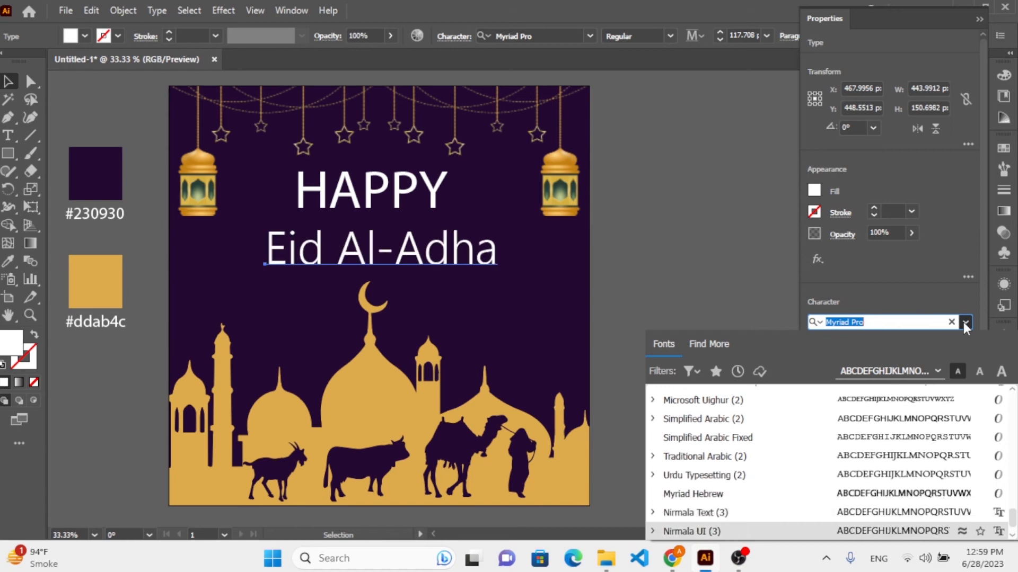
Step: Apply the Traditional Arabic font to the Eid Al-Adha text
{"action": "key", "text": "Up"}
{"action": "key", "text": "Up"}
{"action": "key", "text": "Up"}
{"action": "key", "text": "Up"}
{"action": "key", "text": "Up"}
{"action": "key", "text": "Up"}
{"action": "key", "text": "Up"}
{"action": "key", "text": "Down"}
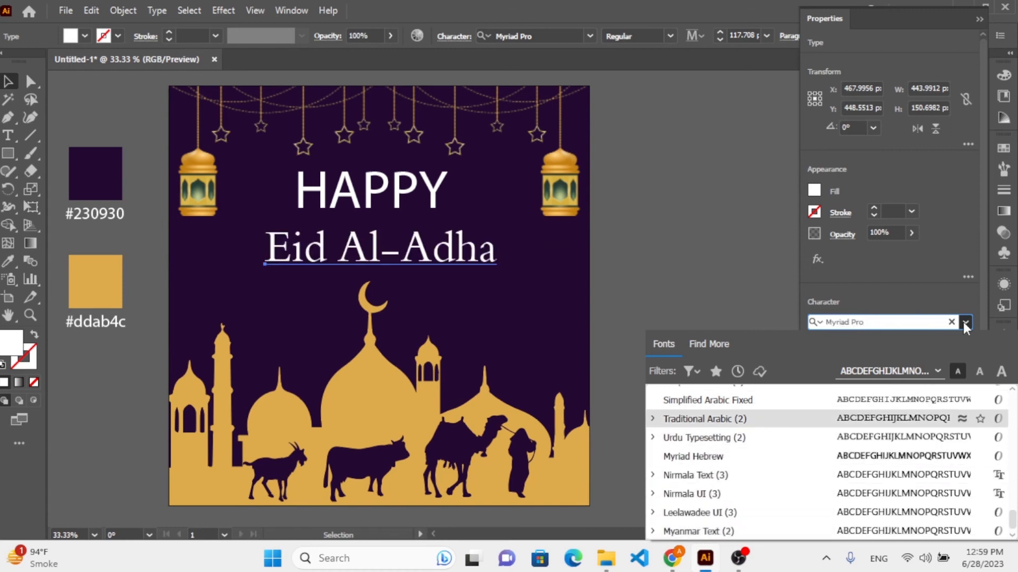
{"action": "key", "text": "Return"}
{"action": "left_click", "coordinate": [925, 343]}
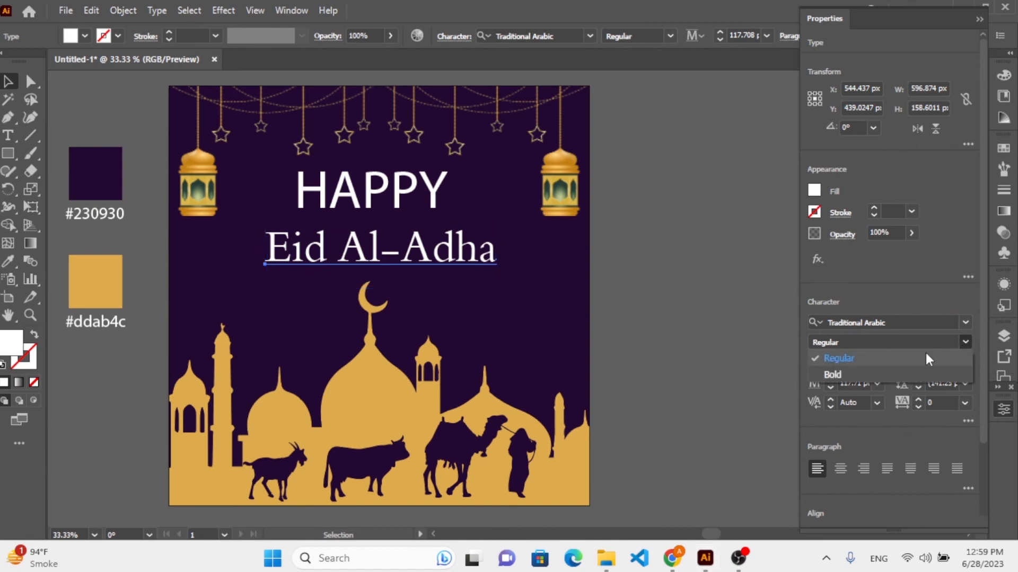
{"action": "left_click", "coordinate": [873, 374]}
{"action": "key", "text": "Escape"}
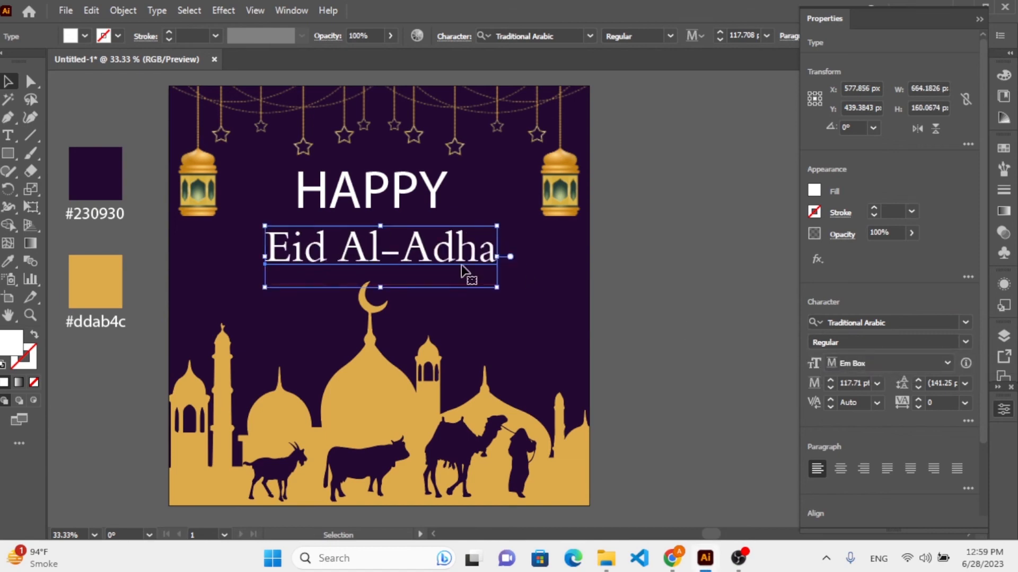
Step: Increase the font size of the Eid Al-Adha text to 136 pt
{"action": "left_click", "coordinate": [830, 379]}
{"action": "left_click", "coordinate": [830, 380]}
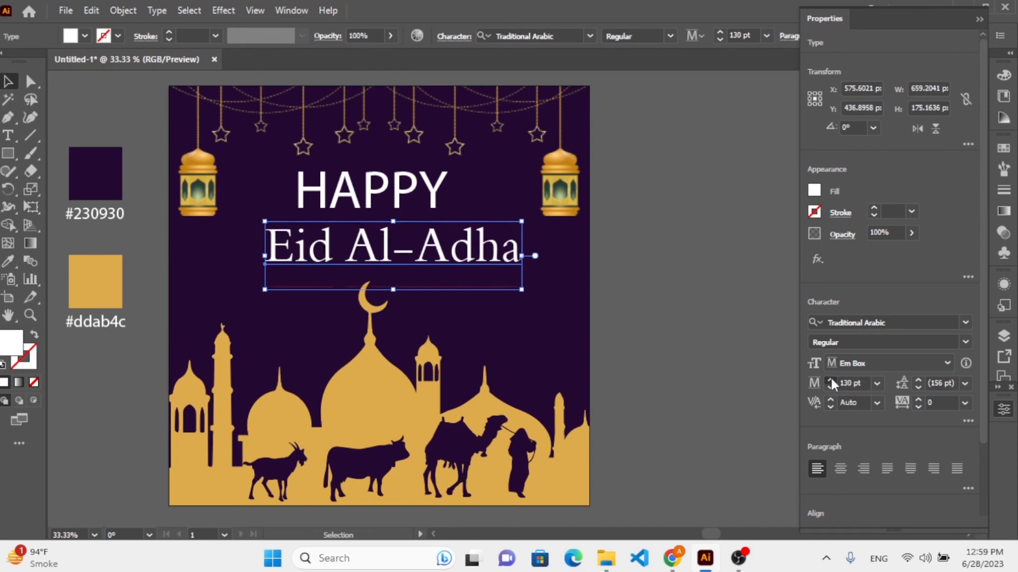
{"action": "left_click", "coordinate": [831, 378]}
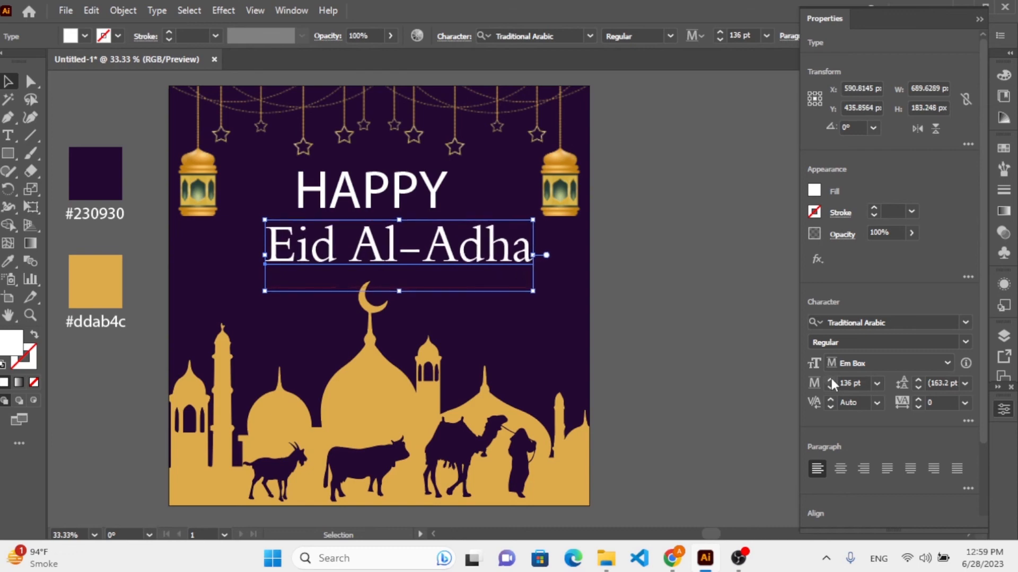
Step: Increase the Eid Al-Adha text's font size to 140 pt and centre its paragraph alignment
{"action": "left_click", "coordinate": [817, 468]}
{"action": "left_click", "coordinate": [733, 286]}
Step: Centre the Eid Al-Adha text on the artboard, and move it straight up about 116 px to just under HAPPY
{"action": "left_click", "coordinate": [416, 261]}
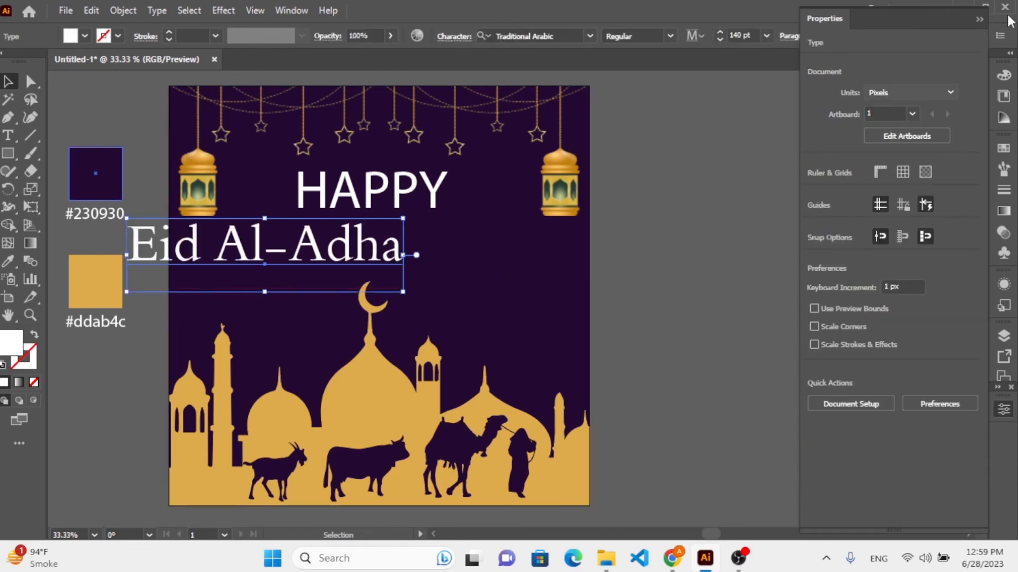
{"action": "left_click", "coordinate": [1004, 7]}
{"action": "left_click", "coordinate": [864, 35]}
{"action": "left_click", "coordinate": [732, 78]}
{"action": "left_click", "coordinate": [830, 78]}
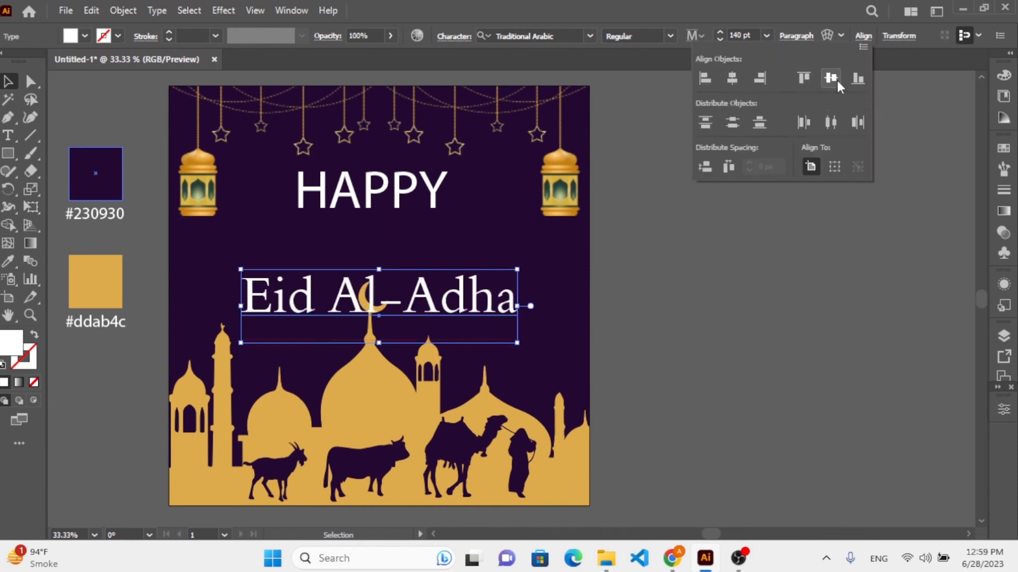
{"action": "left_click_drag", "start_coordinate": [444, 318], "coordinate": [464, 245]}
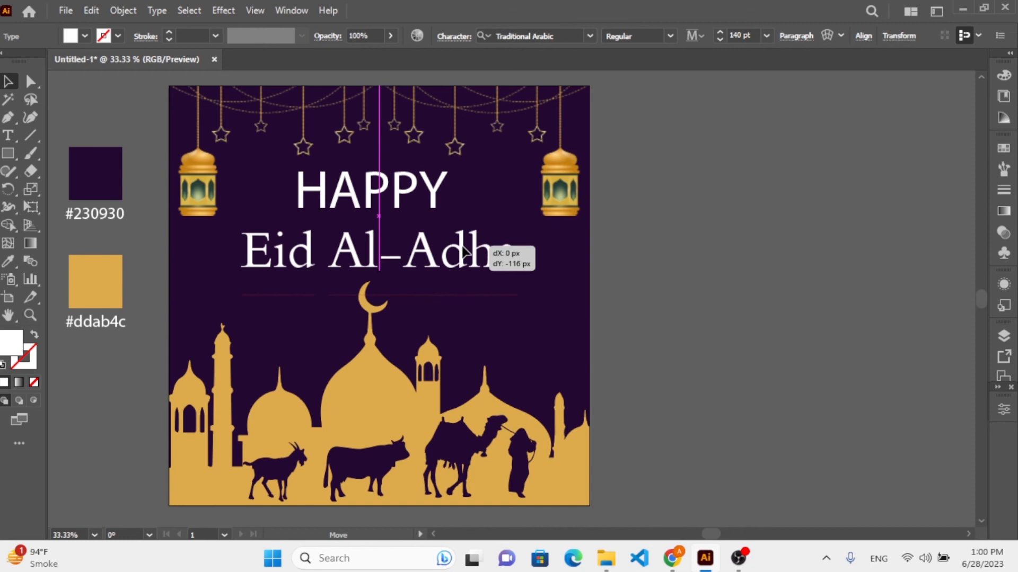
{"action": "left_click_drag", "start_coordinate": [463, 249], "coordinate": [462, 249]}
{"action": "left_click", "coordinate": [863, 35]}
{"action": "left_click", "coordinate": [8, 135]}
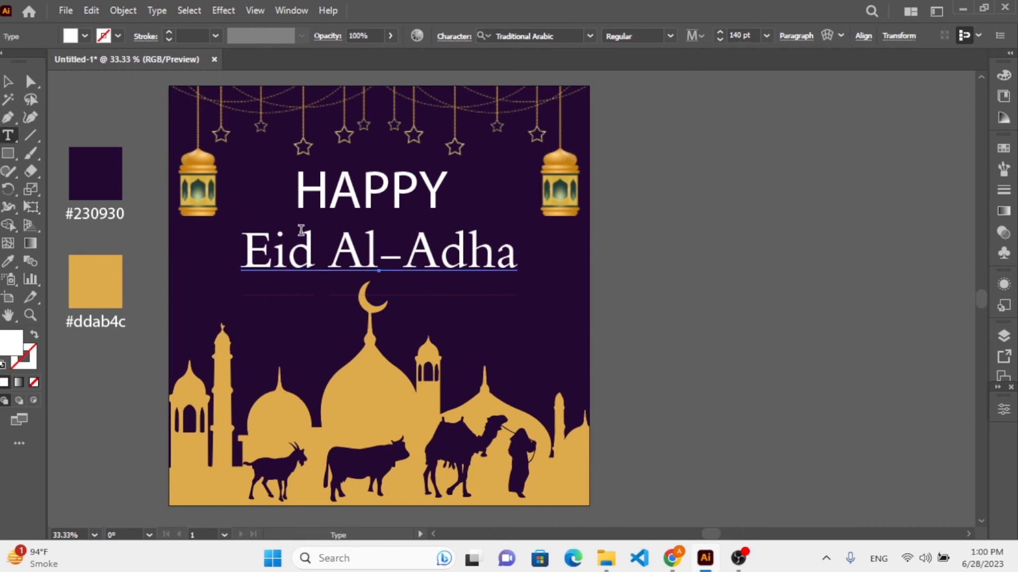
{"action": "right_click", "coordinate": [375, 244]}
{"action": "left_click", "coordinate": [421, 300]}
{"action": "double_click", "coordinate": [291, 265]}
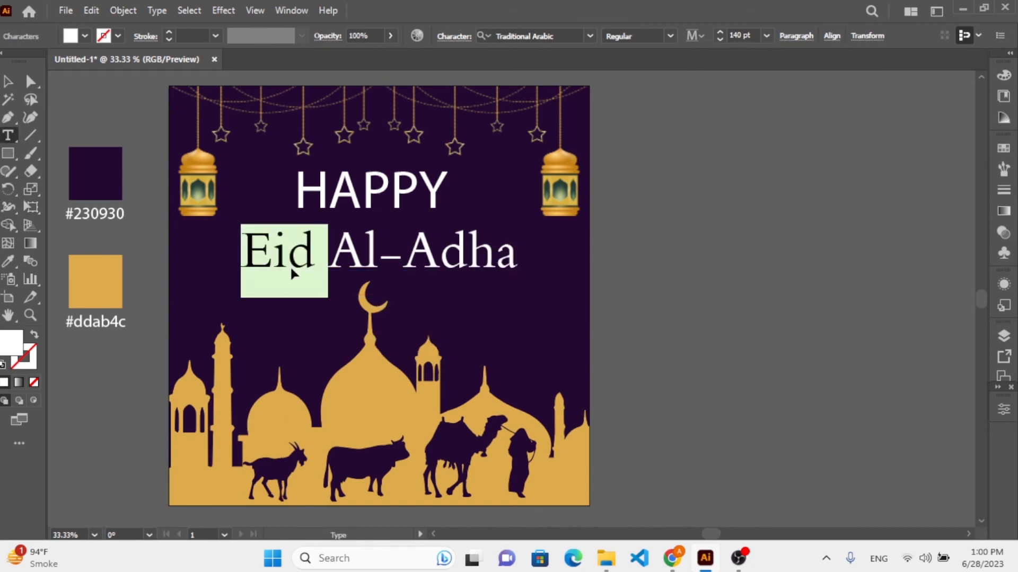
{"action": "right_click", "coordinate": [290, 265]}
{"action": "left_click", "coordinate": [329, 366]}
{"action": "key", "text": "Escape"}
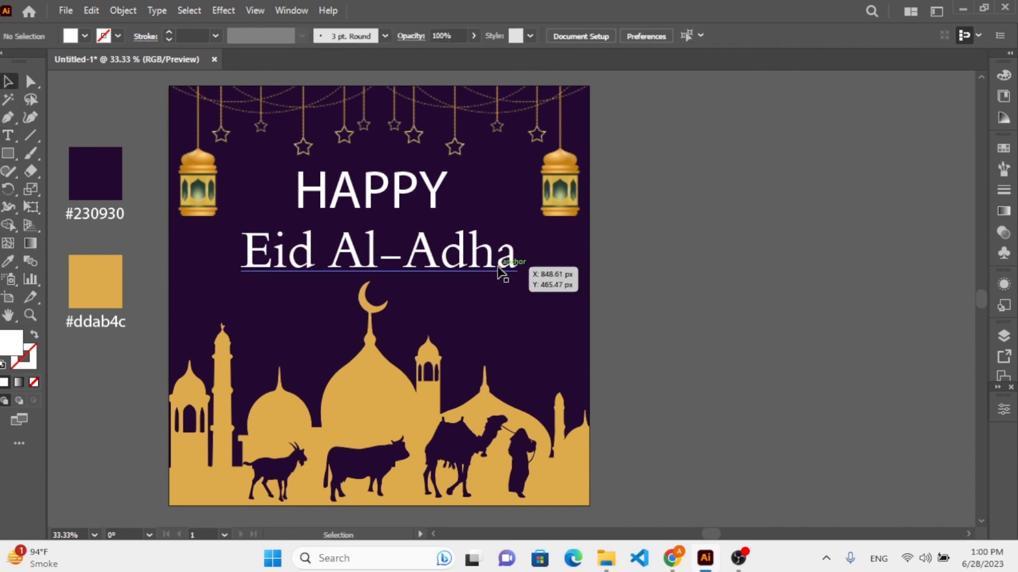
Step: Centre the HAPPY text horizontally on the artboard and scale it down to about 113 pt
{"action": "left_click", "coordinate": [404, 195]}
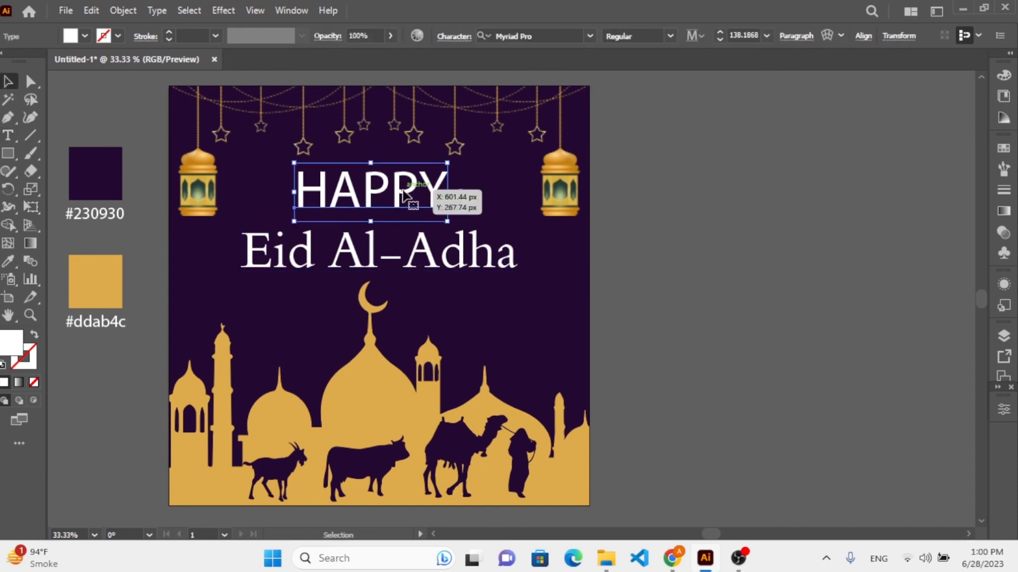
{"action": "left_click", "coordinate": [827, 35]}
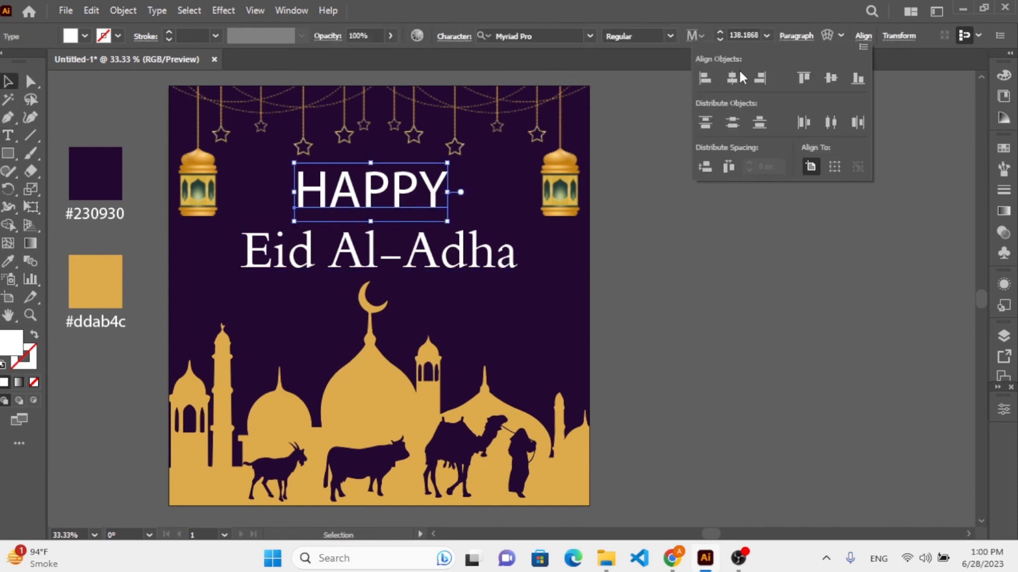
{"action": "left_click", "coordinate": [738, 74]}
{"action": "left_click_drag", "start_coordinate": [454, 218], "coordinate": [441, 214]}
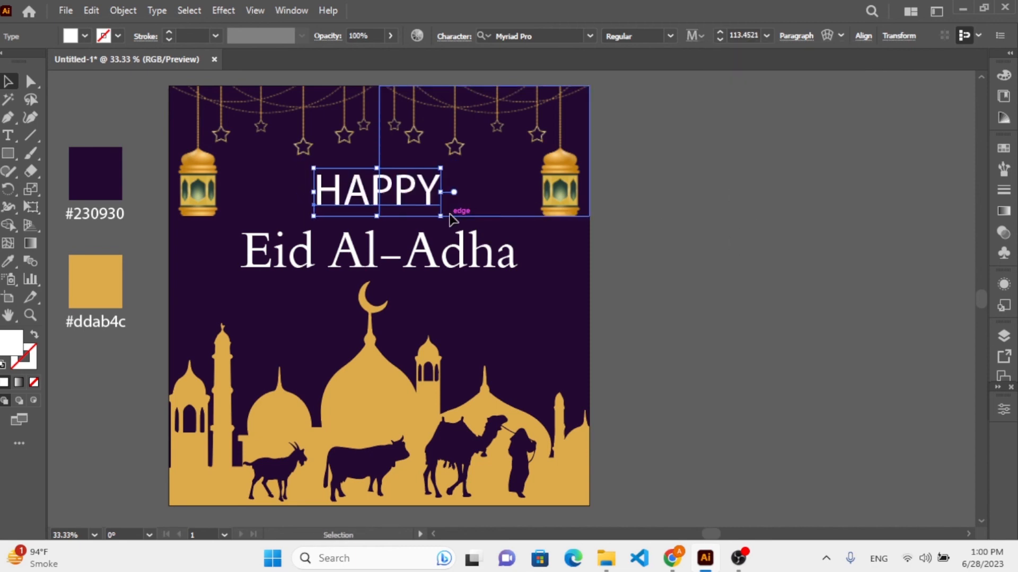
Step: Preview fonts on the HAPPY text from Myriad Pro onward, and apply Arial
{"action": "left_click", "coordinate": [1010, 409]}
{"action": "left_click", "coordinate": [964, 323]}
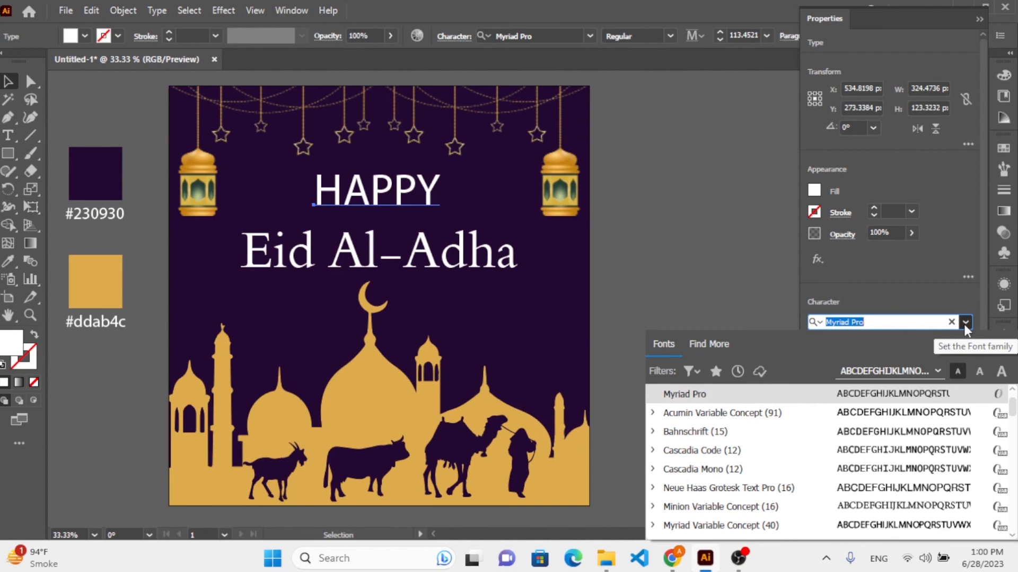
{"action": "key", "text": "Down"}
{"action": "key", "text": "Down"}
{"action": "key", "text": "Down"}
{"action": "key", "text": "Down"}
{"action": "key", "text": "Down"}
{"action": "key", "text": "Down"}
{"action": "key", "text": "Down"}
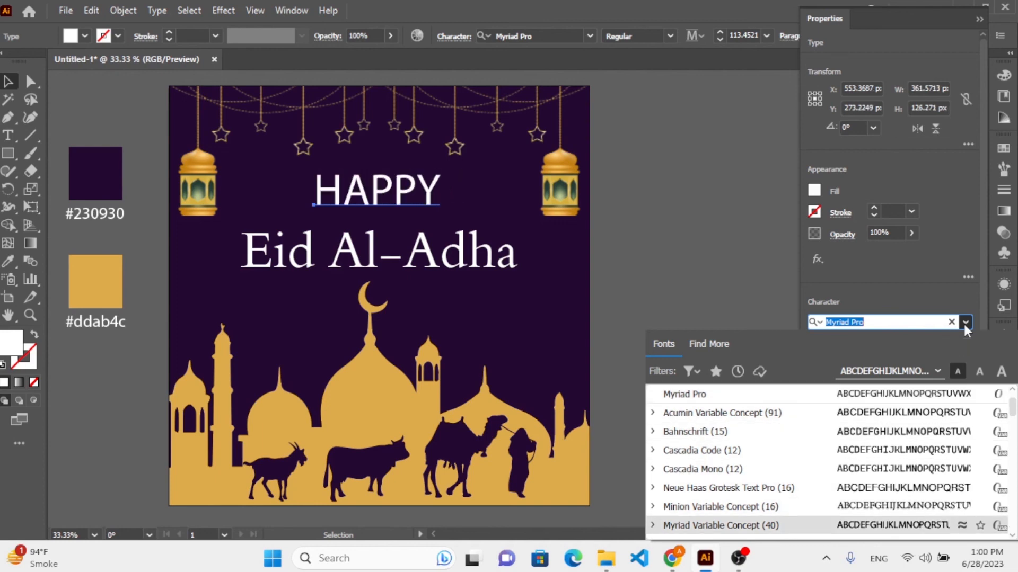
{"action": "key", "text": "Down"}
{"action": "key", "text": "Down"}
{"action": "key", "text": "Down"}
{"action": "key", "text": "Down"}
{"action": "key", "text": "Down"}
{"action": "key", "text": "Down"}
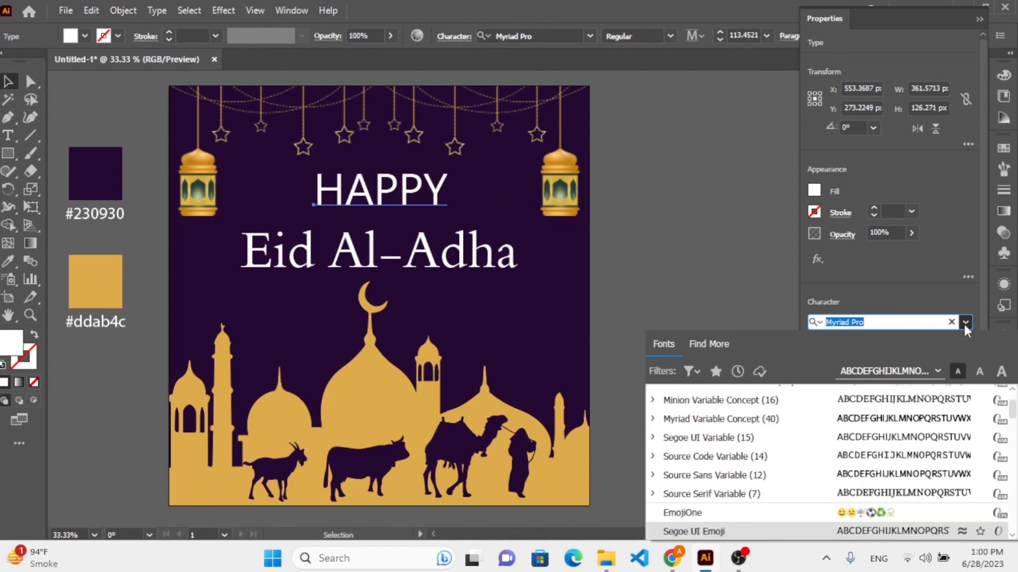
{"action": "key", "text": "Down"}
{"action": "key", "text": "Down"}
{"action": "key", "text": "Down"}
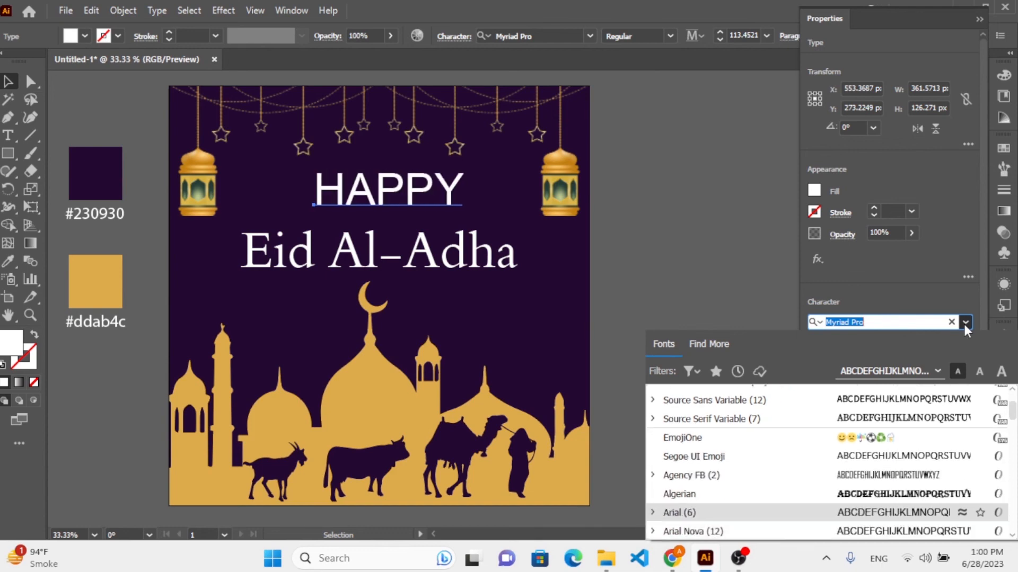
{"action": "key", "text": "Return"}
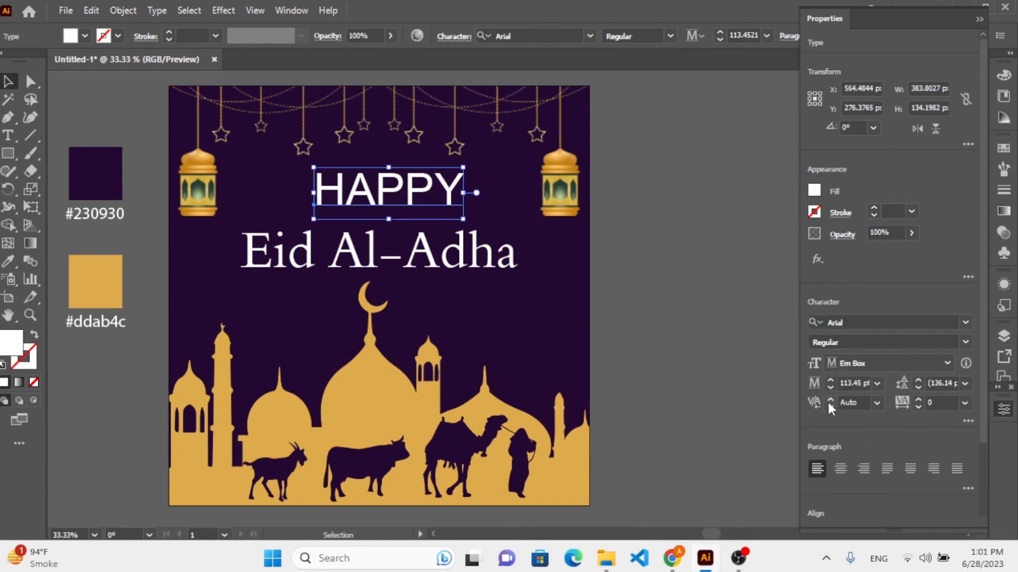
Step: Try to increase the kerning of the HAPPY text, and reduce its font size to 100 pt
{"action": "left_click", "coordinate": [830, 400]}
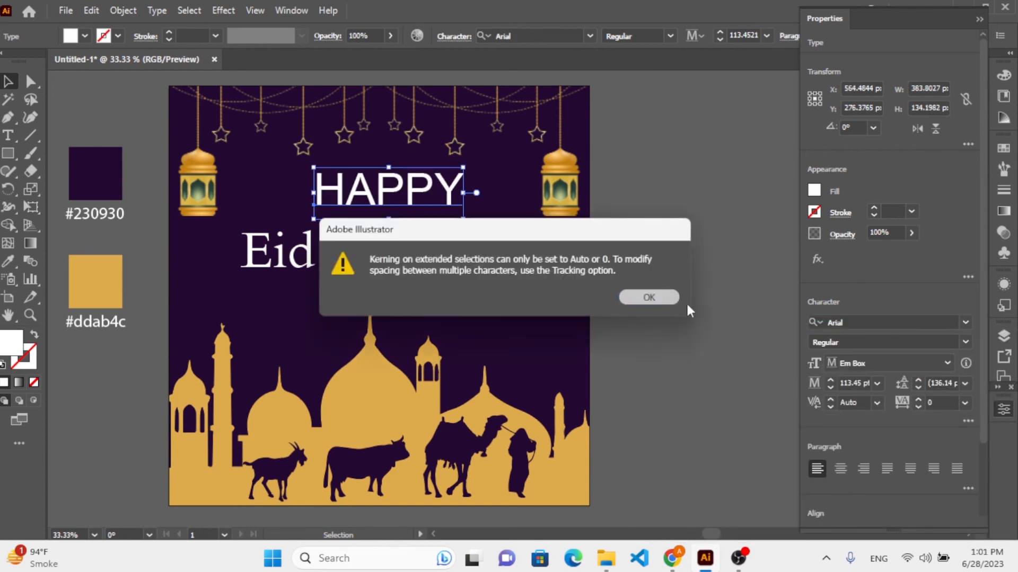
{"action": "left_click", "coordinate": [669, 298]}
{"action": "left_click", "coordinate": [830, 386]}
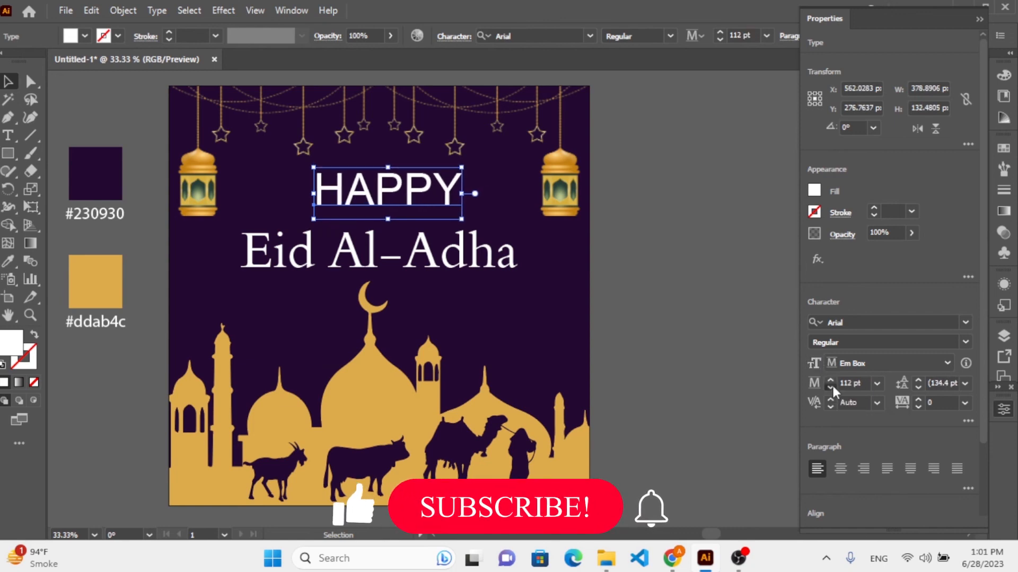
{"action": "left_click", "coordinate": [830, 387]}
{"action": "left_click", "coordinate": [830, 387]}
{"action": "left_click", "coordinate": [830, 387]}
{"action": "left_click", "coordinate": [829, 387]}
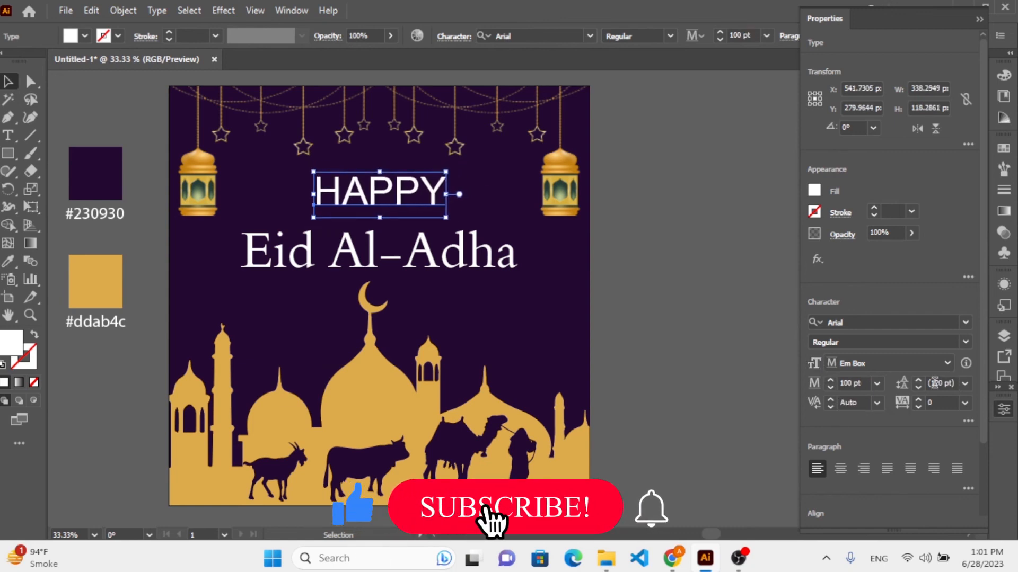
Step: Try the Narrow style on the HAPPY text, set its tracking to 125, and switch it back to Regular
{"action": "left_click", "coordinate": [965, 342]}
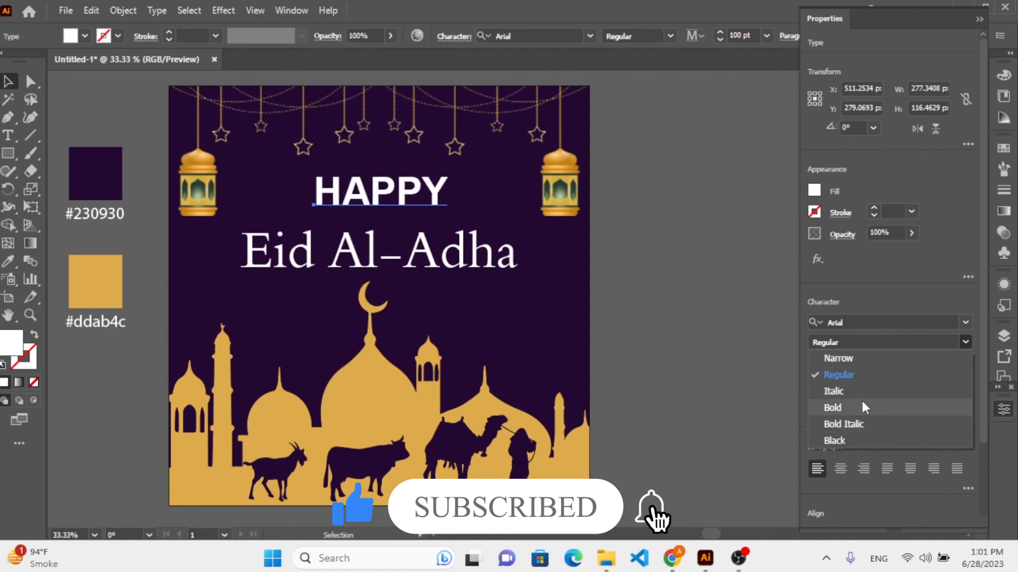
{"action": "left_click", "coordinate": [866, 359]}
{"action": "left_click", "coordinate": [918, 399]}
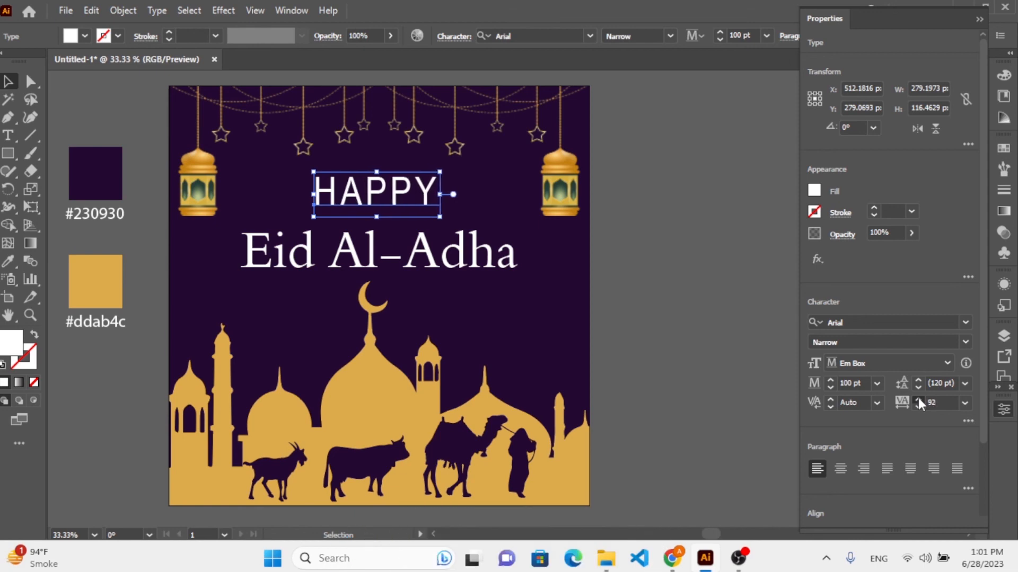
{"action": "left_click", "coordinate": [918, 398]}
{"action": "left_click", "coordinate": [965, 342]}
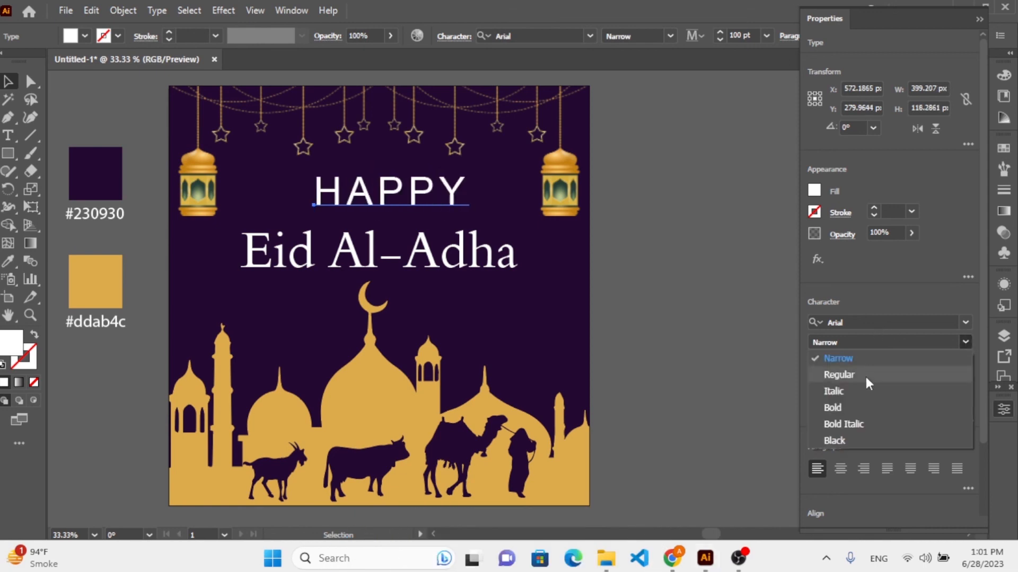
{"action": "left_click", "coordinate": [866, 377]}
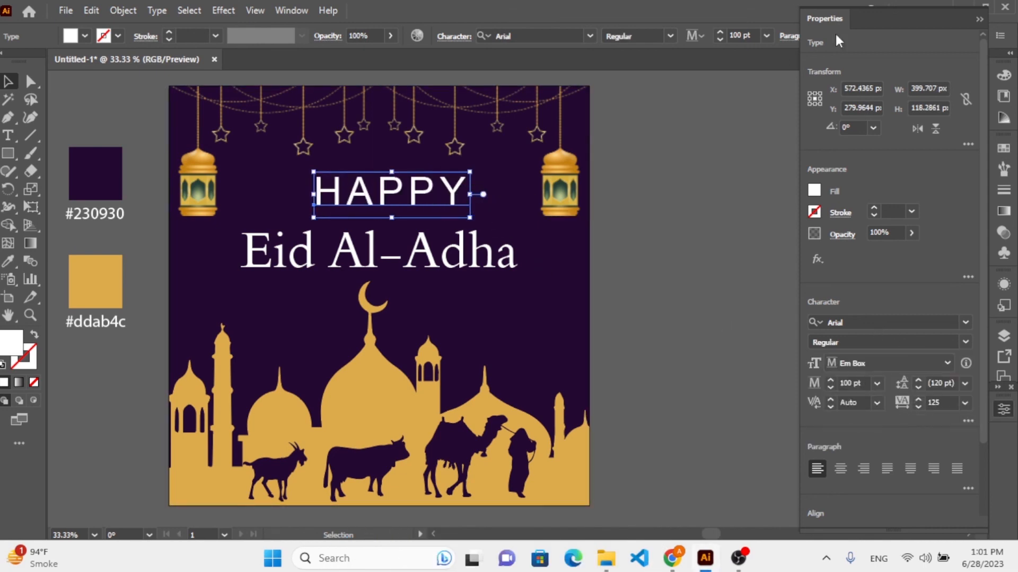
Step: Centre the HAPPY text horizontally on the artboard
{"action": "left_click_drag", "start_coordinate": [952, 21], "coordinate": [1001, 404]}
{"action": "left_click", "coordinate": [863, 35]}
{"action": "left_click", "coordinate": [733, 80]}
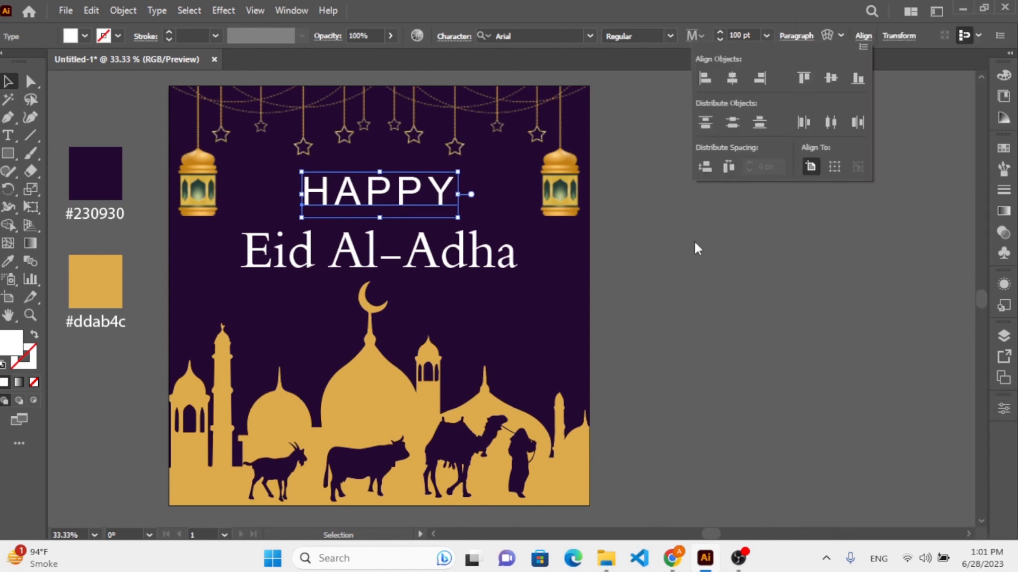
{"action": "left_click", "coordinate": [694, 241]}
Step: Move the HAPPY text slightly down so it sits closer to the Eid Al-Adha line
{"action": "key", "text": "space"}
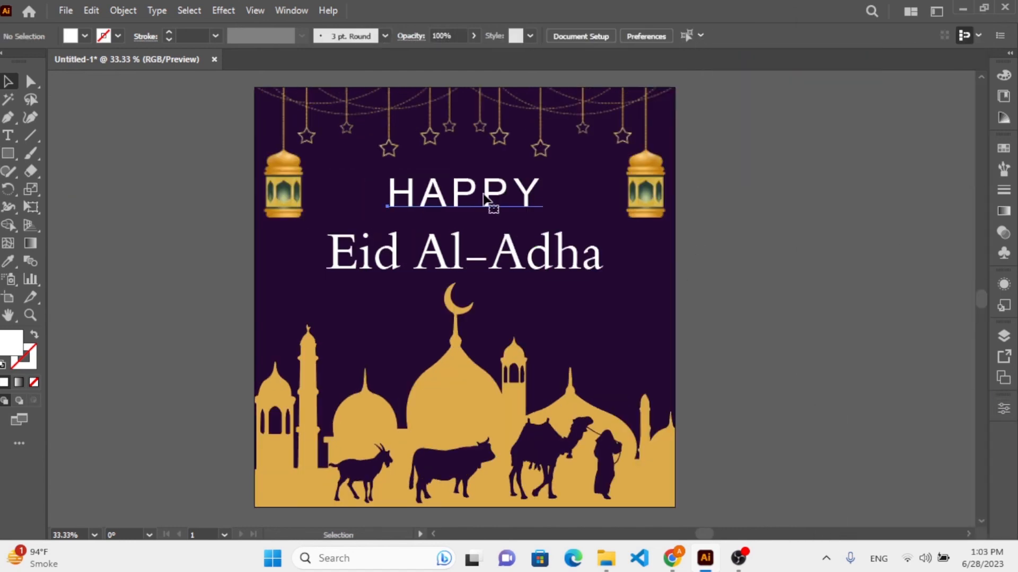
{"action": "left_click_drag", "start_coordinate": [488, 205], "coordinate": [488, 216]}
{"action": "left_click", "coordinate": [835, 240]}
Step: Export the design as Untitled-1.jpg in JPEG format to New Volume (E:), replacing the existing file
{"action": "left_click", "coordinate": [66, 11]}
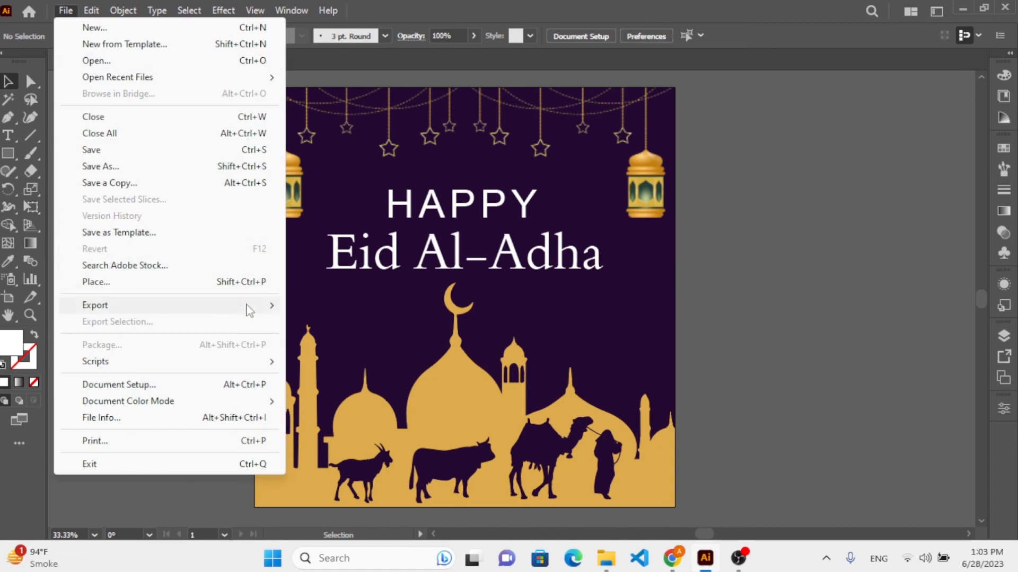
{"action": "mouse_move", "coordinate": [247, 307]}
{"action": "left_click", "coordinate": [323, 321]}
{"action": "left_click", "coordinate": [398, 411]}
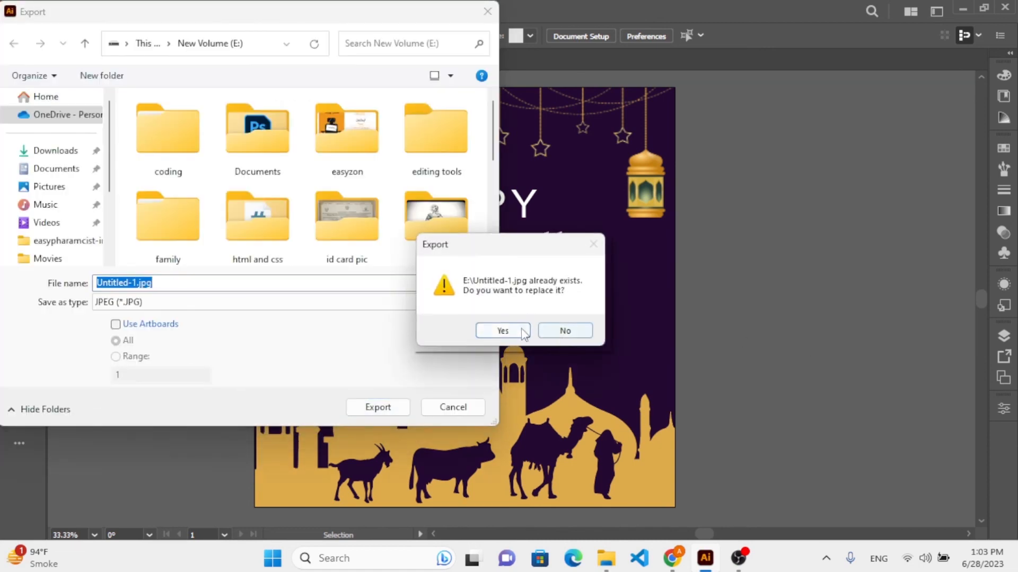
{"action": "left_click", "coordinate": [520, 329]}
{"action": "key", "text": "Return"}
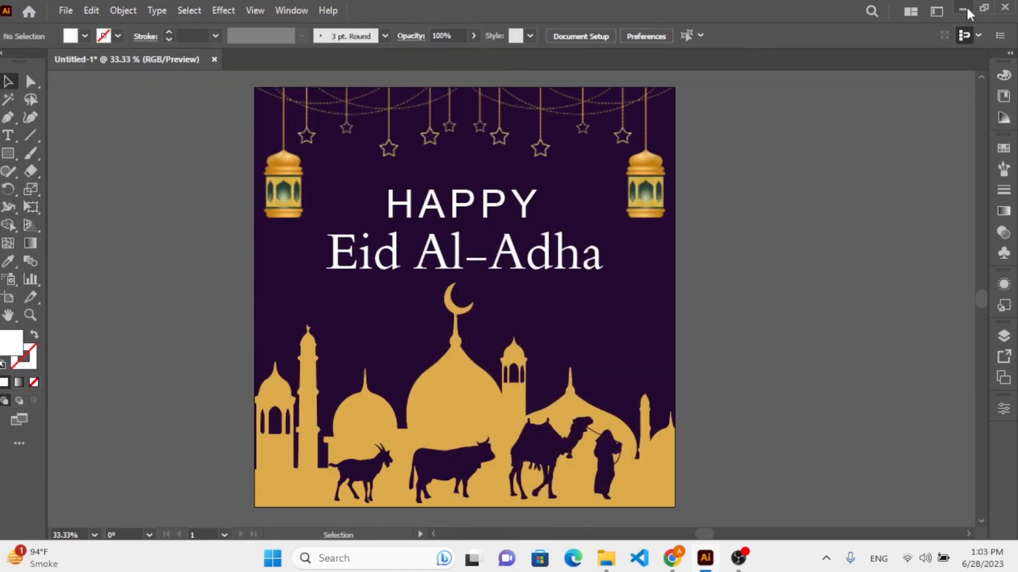
Step: Switch to File Explorer, open the exported Untitled-1.jpg to examine the finished post, and close the image viewer
{"action": "left_click", "coordinate": [963, 9]}
{"action": "right_click", "coordinate": [291, 403]}
{"action": "left_click", "coordinate": [159, 360]}
{"action": "double_click", "coordinate": [159, 361]}
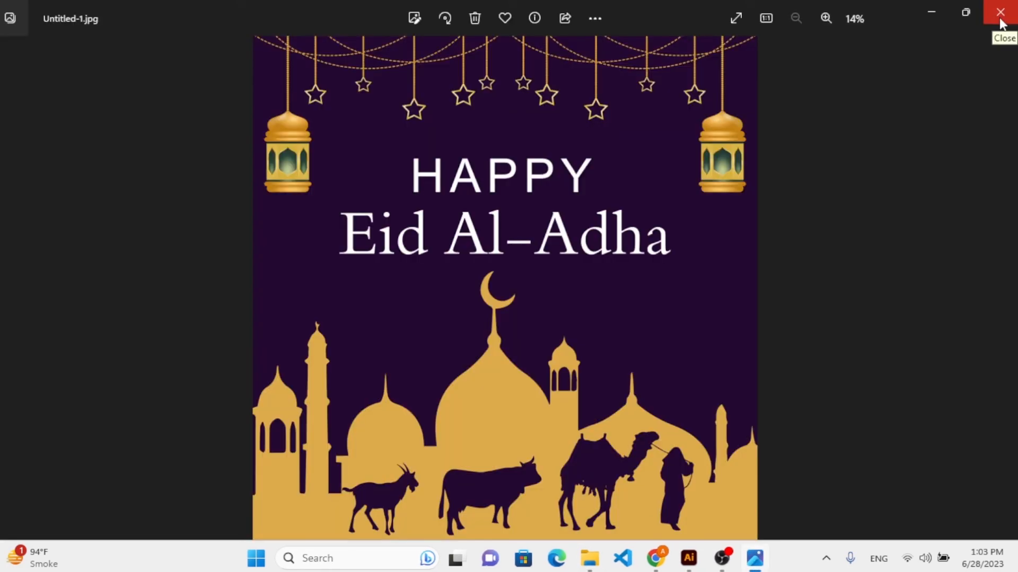
{"action": "left_click", "coordinate": [1000, 18]}
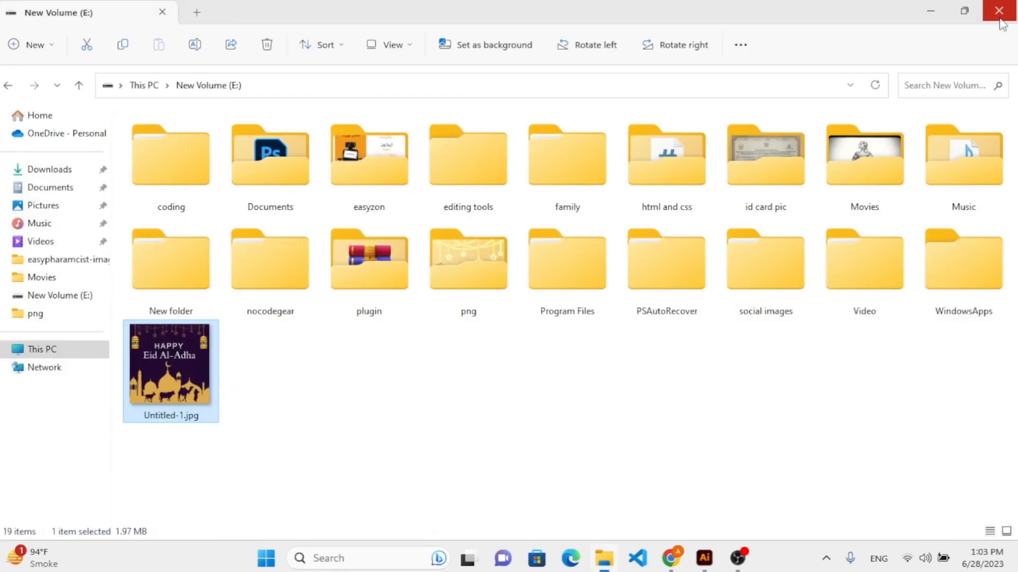